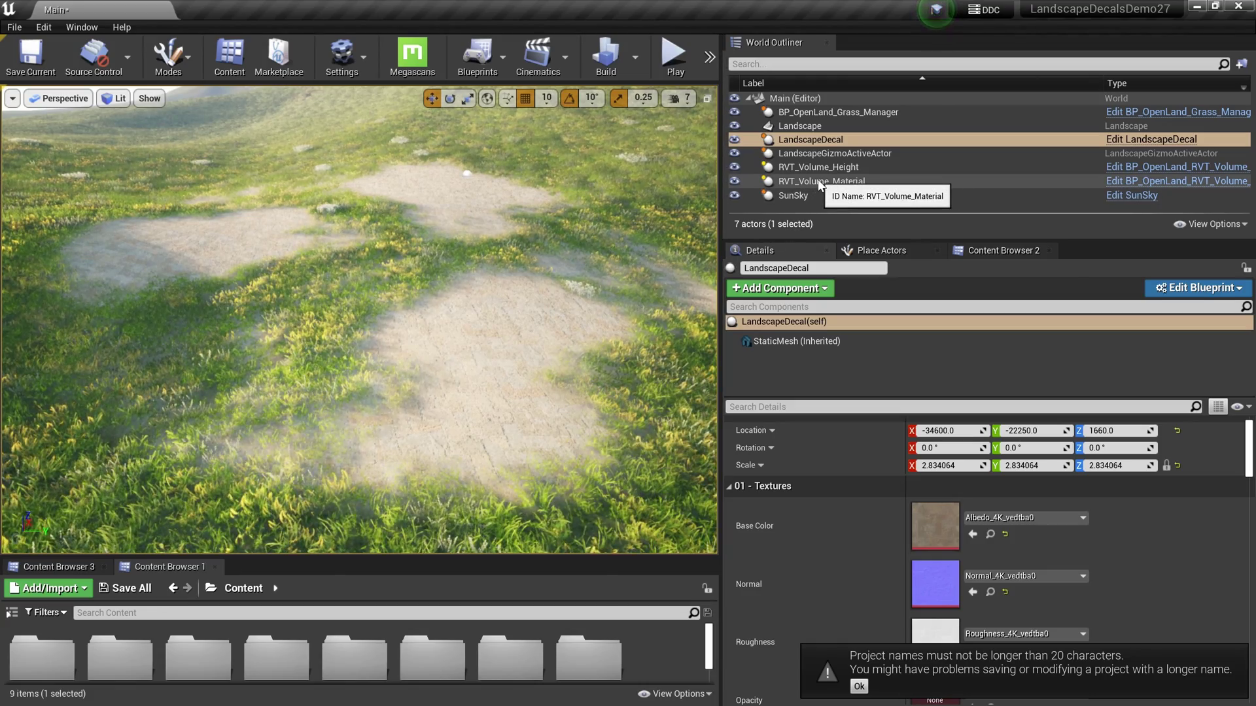
Step: Set the landscape decal's Noise Opacity Influence to 0.0, and restore it to 1.0
{"action": "scroll", "coordinate": [982, 523], "scroll_direction": "down", "scroll_amount": 10}
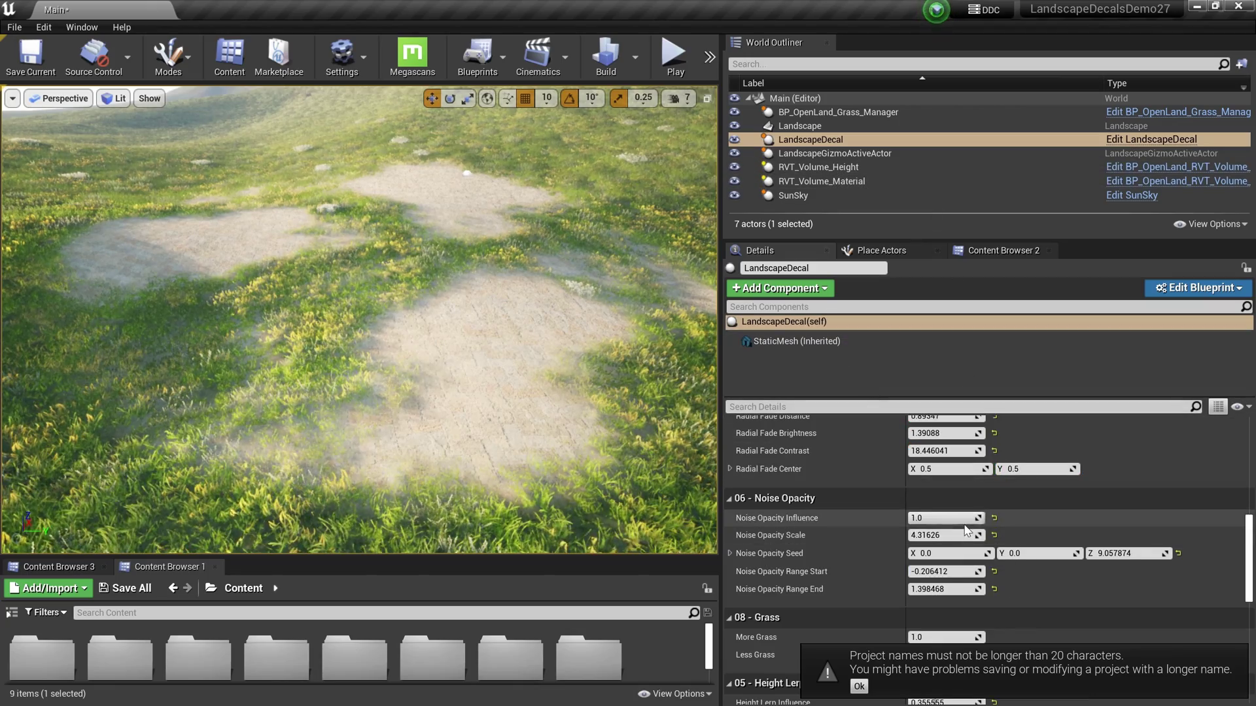
{"action": "left_click_drag", "start_coordinate": [970, 518], "coordinate": [911, 518]}
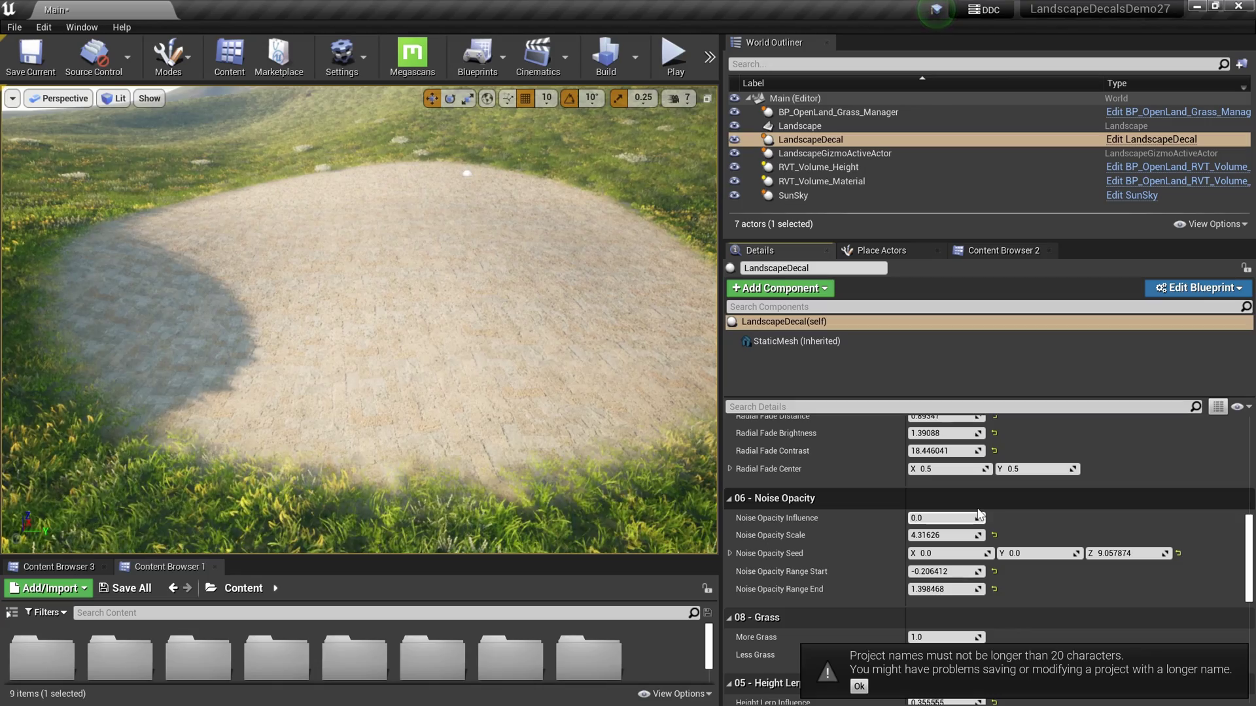
{"action": "left_click_drag", "start_coordinate": [922, 518], "coordinate": [983, 518]}
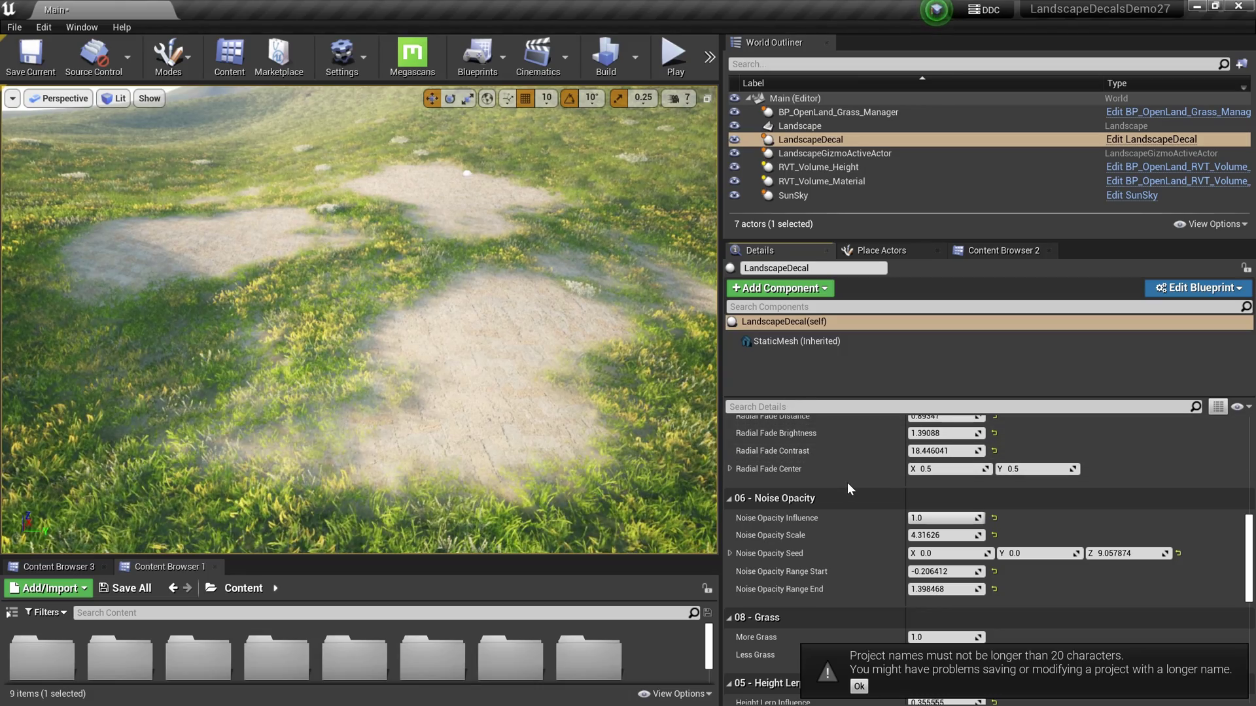
Step: Set Noise Opacity Seed to X 1.065525, Y -0.4, Z 24.161364, scale to 7.634108, range start to -0.606412 and range end to 1.363809
{"action": "left_click_drag", "start_coordinate": [1125, 554], "coordinate": [1153, 553]}
{"action": "mouse_move", "coordinate": [1025, 553]}
{"action": "left_mouse_down"}
{"action": "mouse_move", "coordinate": [1040, 553]}
{"action": "mouse_move", "coordinate": [1016, 556]}
{"action": "left_mouse_up"}
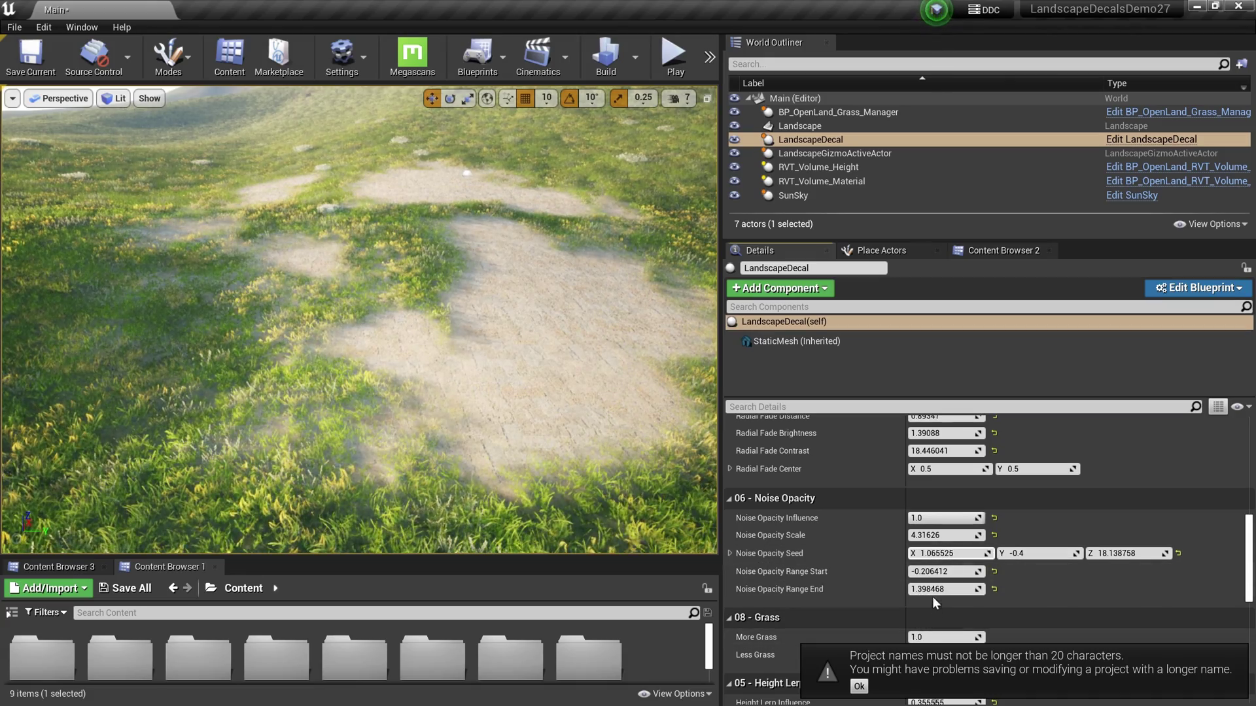
{"action": "left_click_drag", "start_coordinate": [942, 590], "coordinate": [941, 538]}
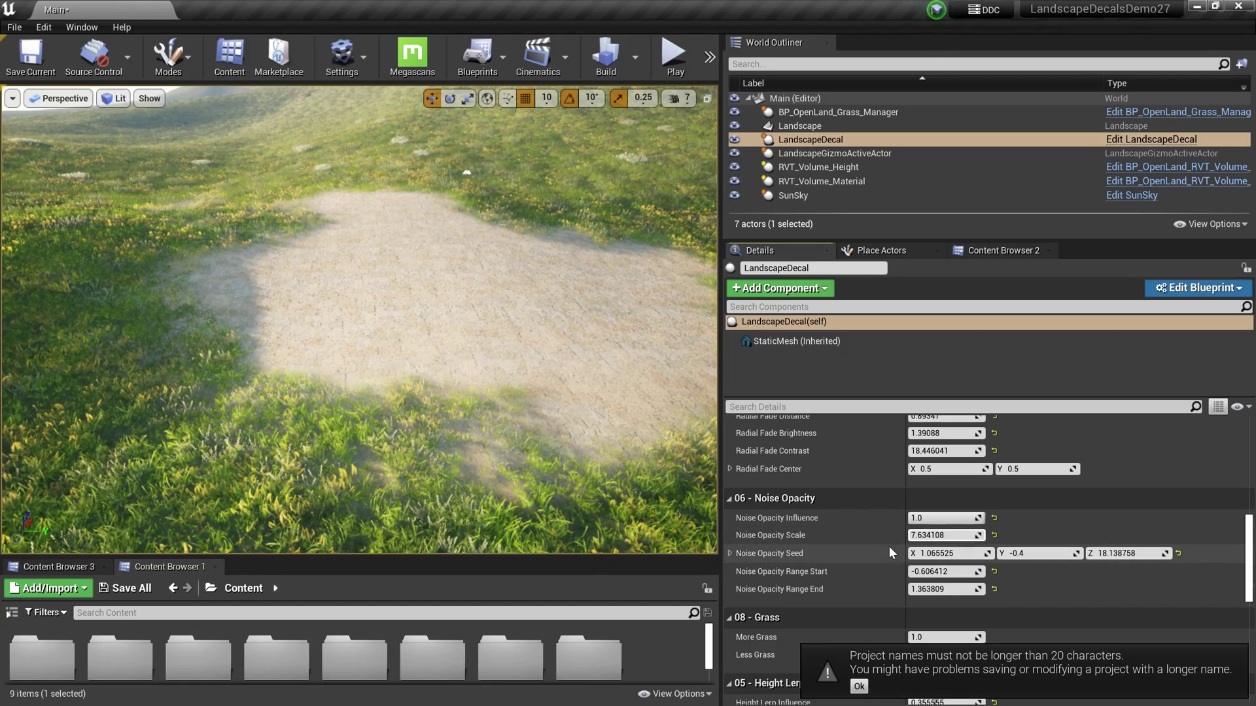
{"action": "left_click_drag", "start_coordinate": [1131, 554], "coordinate": [1156, 555]}
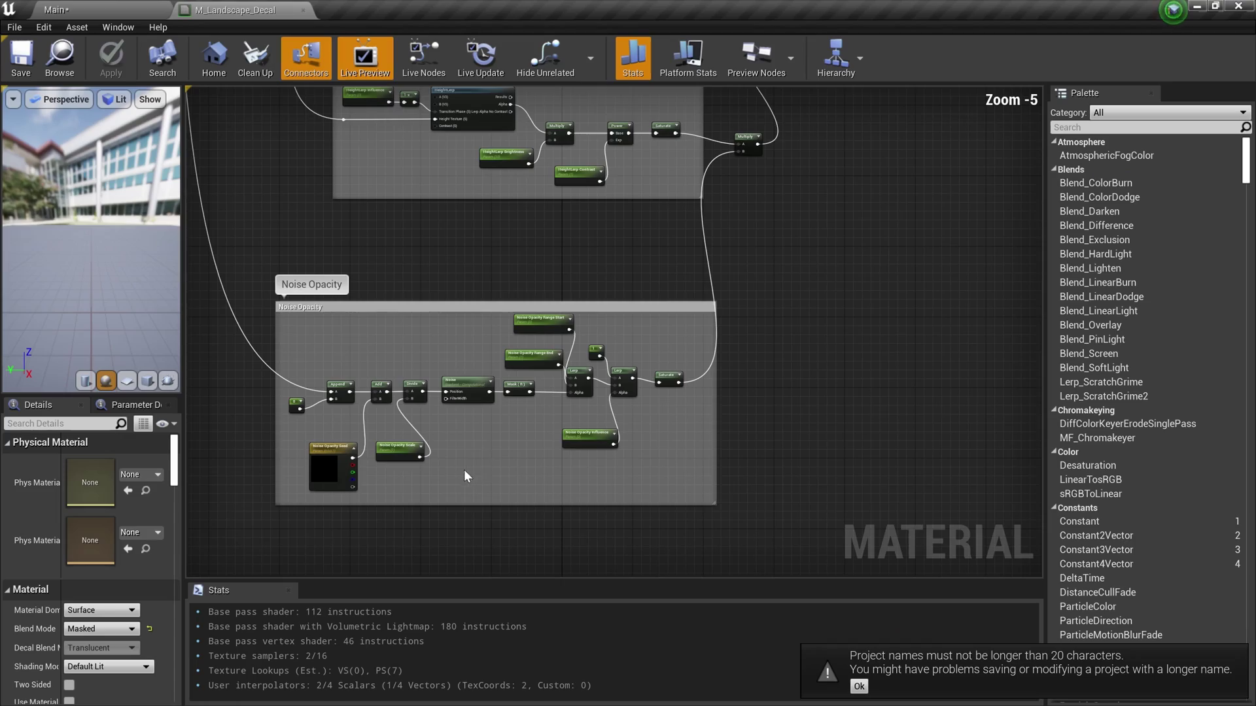
Step: Examine the Noise Opacity node group in the M_Landscape_Decal material graph
{"action": "right_click_drag", "start_coordinate": [466, 476], "coordinate": [517, 452]}
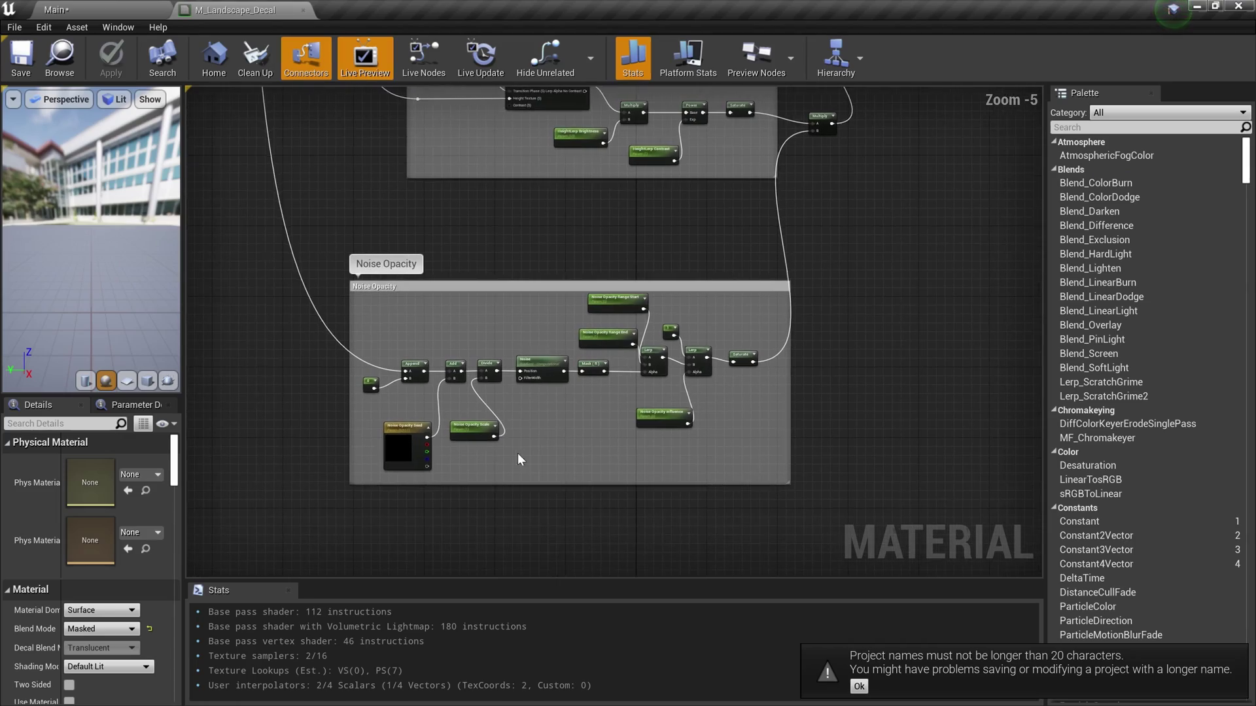
{"action": "scroll", "coordinate": [510, 453], "scroll_direction": "up", "scroll_amount": 2}
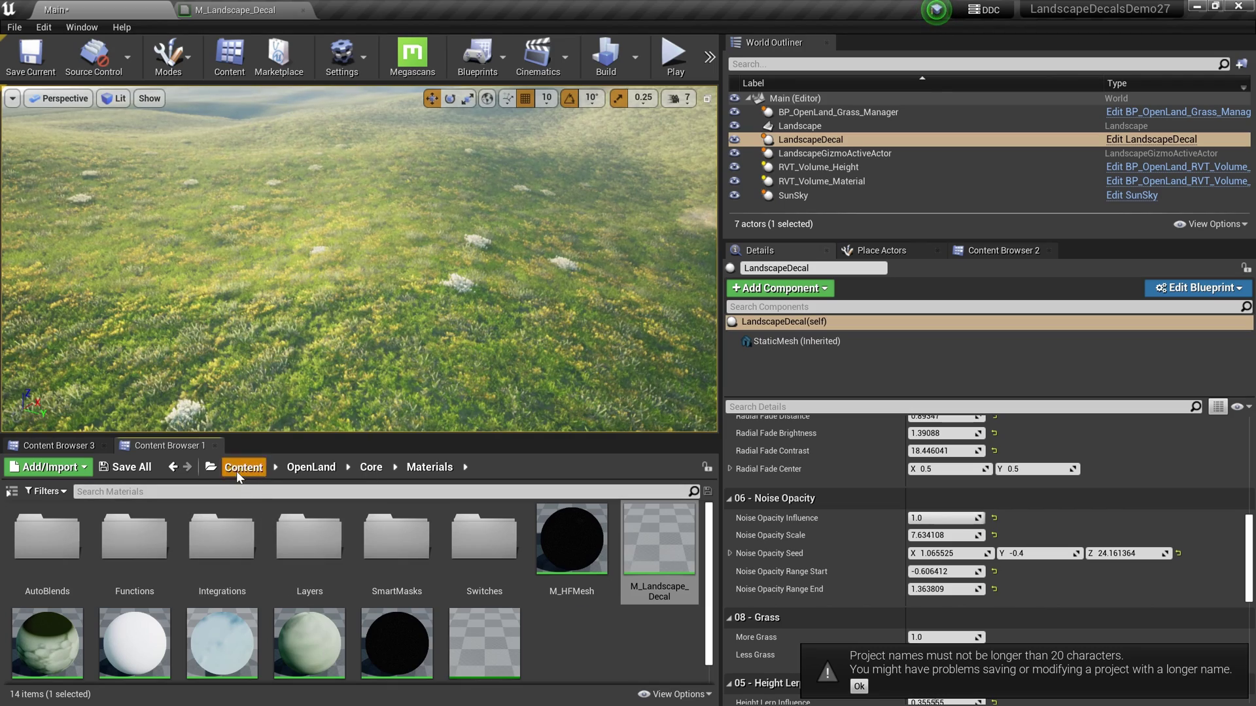
Step: Create a new material named M_Noise in the root Content folder
{"action": "left_click", "coordinate": [242, 467]}
{"action": "right_click", "coordinate": [354, 638]}
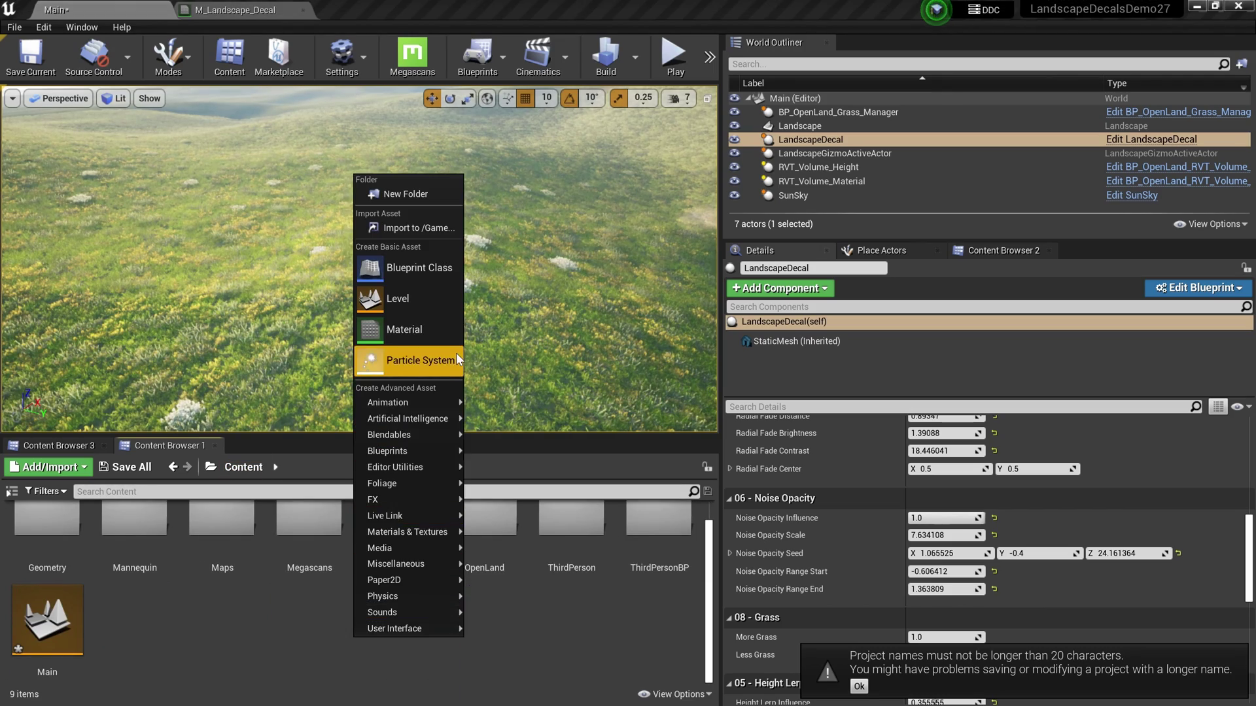
{"action": "left_click", "coordinate": [399, 410]}
{"action": "type", "text": "M_Noise"}
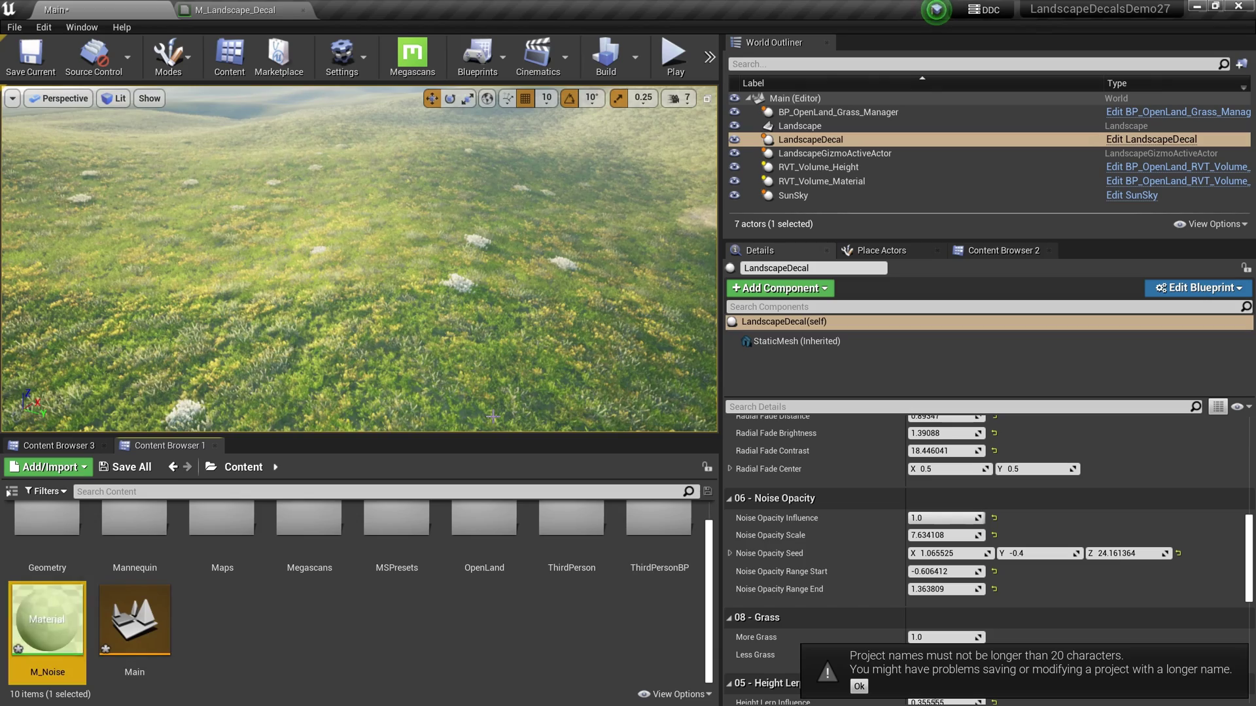
{"action": "key", "text": "Return"}
Step: Find the Plane among the placeable actors and place one on the grassy landscape
{"action": "type", "text": "plae"}
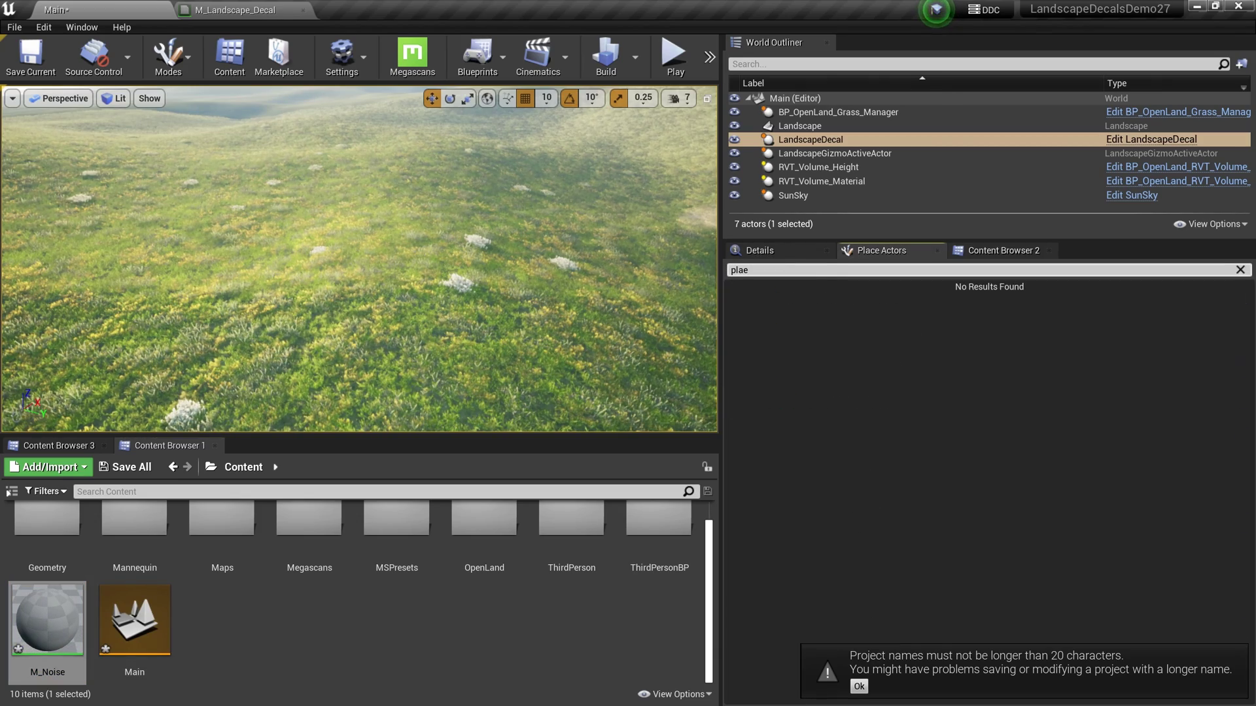
{"action": "key", "text": "BackSpace"}
{"action": "type", "text": "ne"}
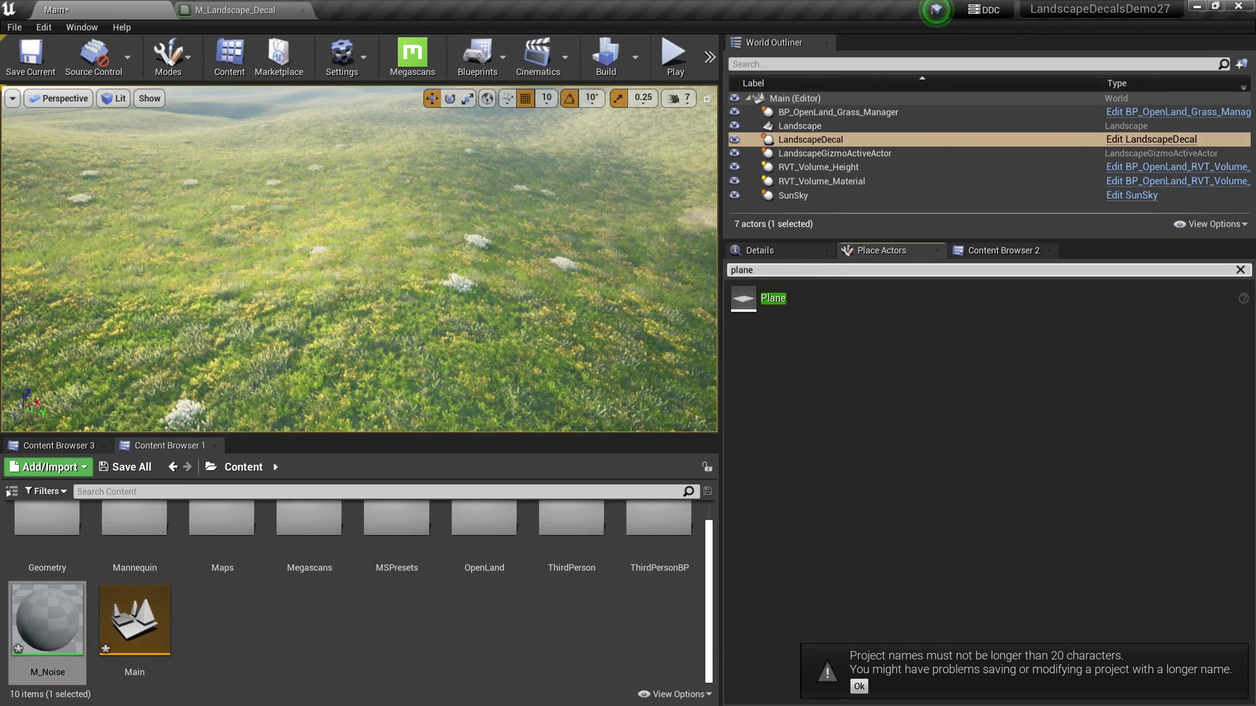
{"action": "left_click_drag", "start_coordinate": [772, 299], "coordinate": [316, 246]}
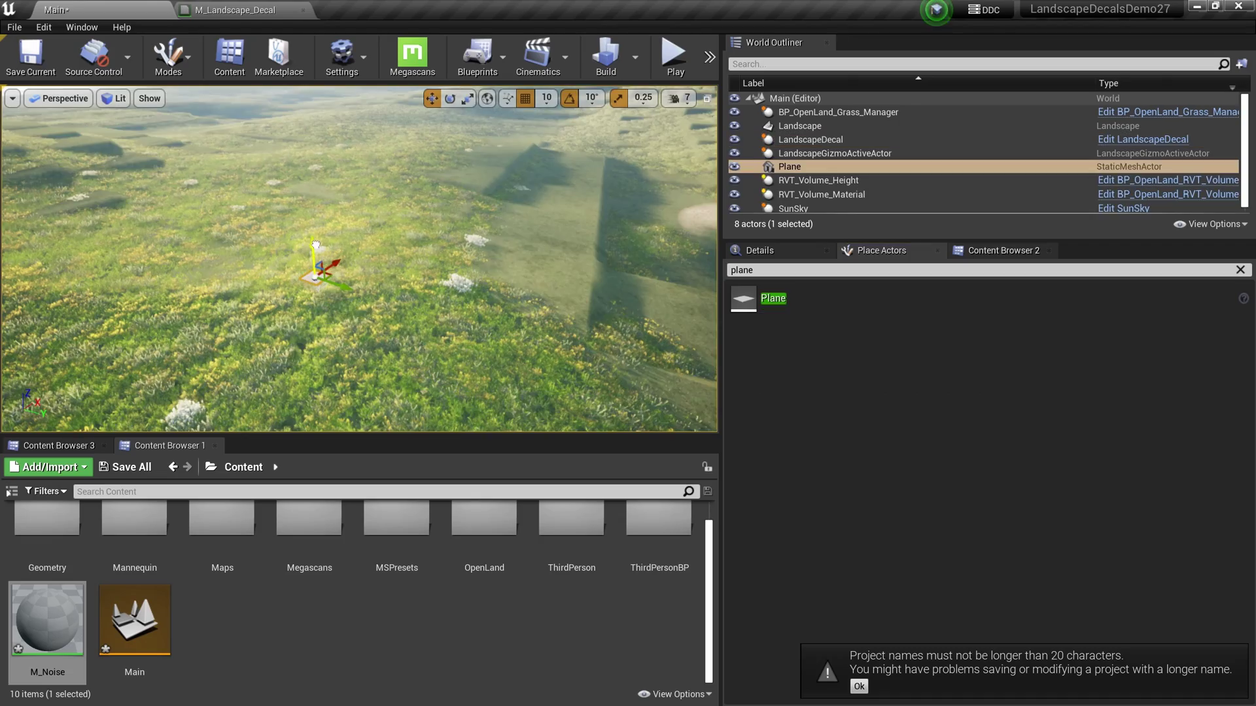
Step: Set the plane's scale to 10 on all three axes
{"action": "left_click", "coordinate": [795, 250]}
{"action": "left_click", "coordinate": [880, 251]}
{"action": "scroll", "coordinate": [320, 396], "scroll_direction": "up", "scroll_amount": 8}
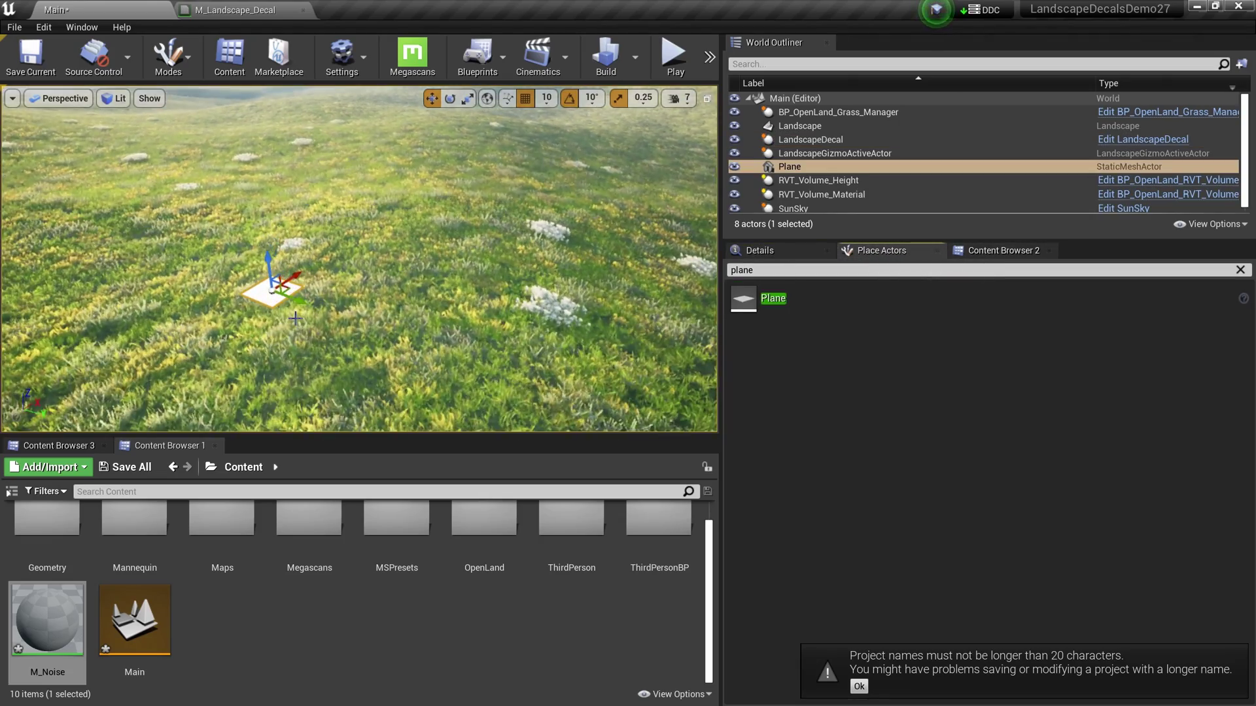
{"action": "scroll", "coordinate": [319, 396], "scroll_direction": "down", "scroll_amount": 2}
{"action": "left_click", "coordinate": [772, 250]}
{"action": "left_click", "coordinate": [949, 480]}
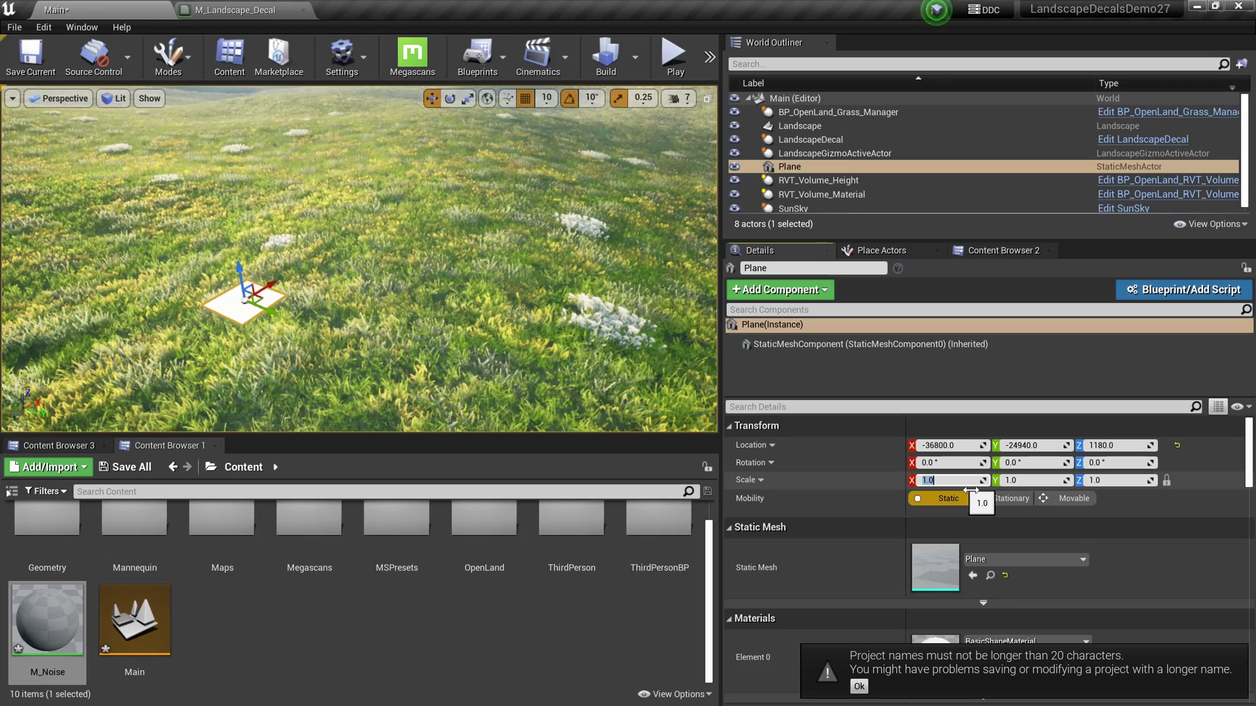
{"action": "type", "text": "10"}
{"action": "key", "text": "Return"}
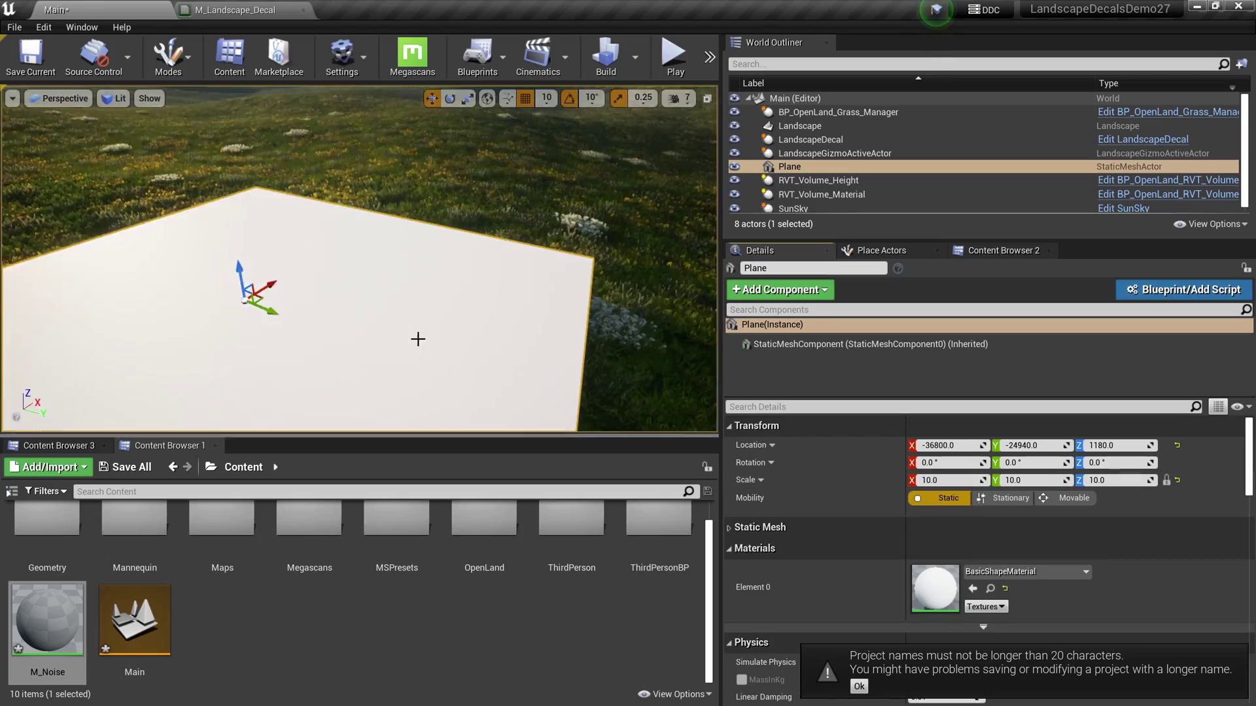
Step: Create a material instance of M_Noise named MI_Noise and apply it to the plane in the level
{"action": "right_click_drag", "start_coordinate": [497, 336], "coordinate": [496, 336]}
{"action": "right_click_drag", "start_coordinate": [411, 337], "coordinate": [410, 336]}
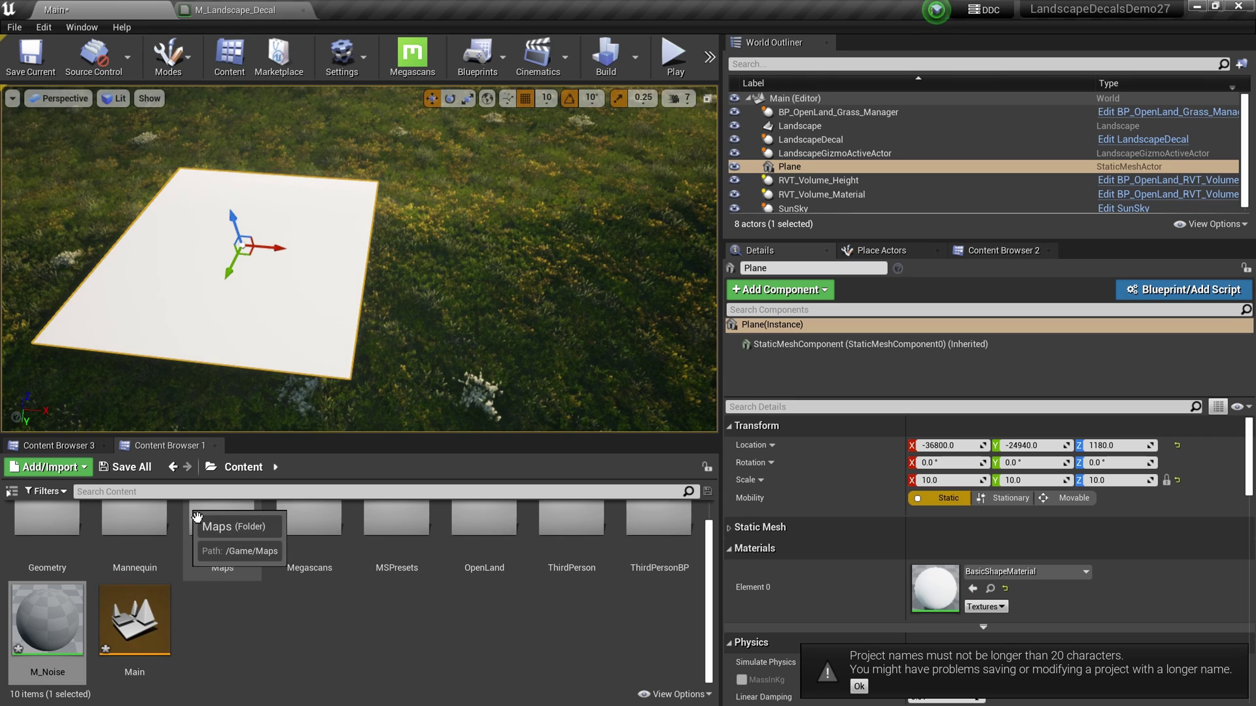
{"action": "left_click", "coordinate": [65, 640]}
{"action": "right_click", "coordinate": [65, 641]}
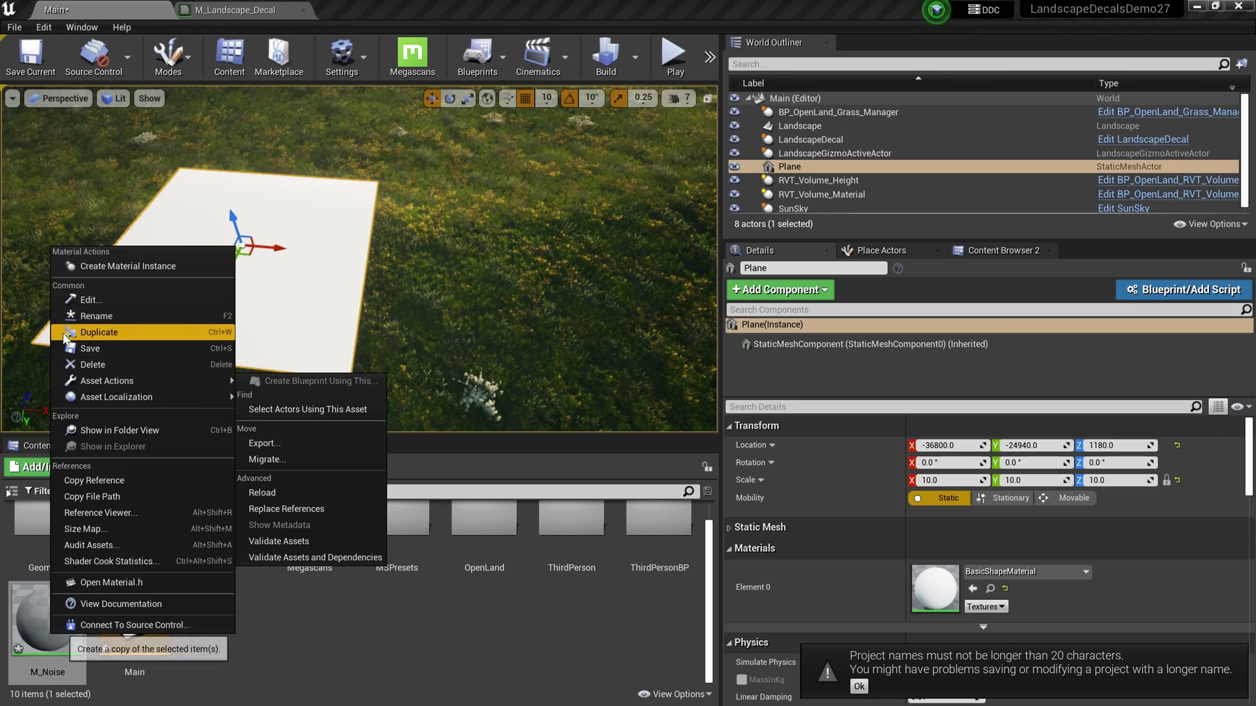
{"action": "left_click", "coordinate": [124, 269]}
{"action": "type", "text": "MI_Noise"}
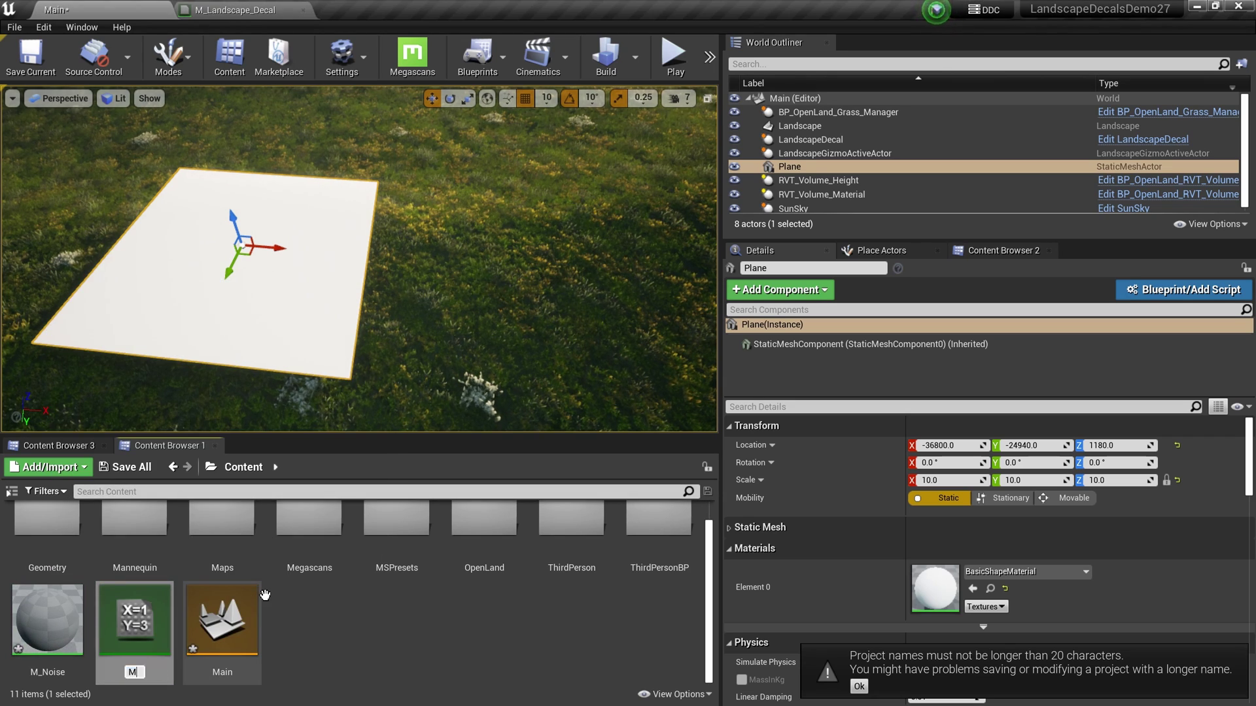
{"action": "key", "text": "Return"}
{"action": "left_click_drag", "start_coordinate": [242, 660], "coordinate": [261, 288]}
{"action": "scroll", "coordinate": [262, 288], "scroll_direction": "up", "scroll_amount": 3}
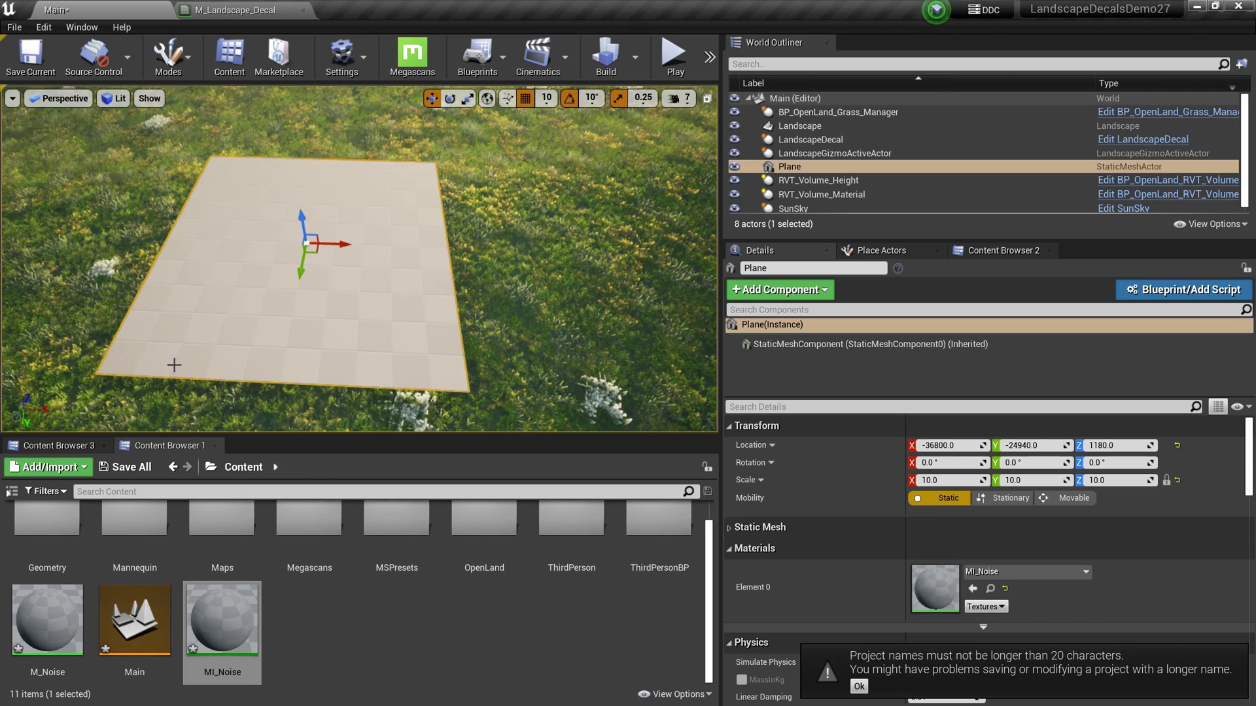
Step: Open the M_Noise material for editing and add a VectorNoise node to its graph
{"action": "double_click", "coordinate": [47, 618]}
{"action": "right_click_drag", "start_coordinate": [474, 300], "coordinate": [639, 316]}
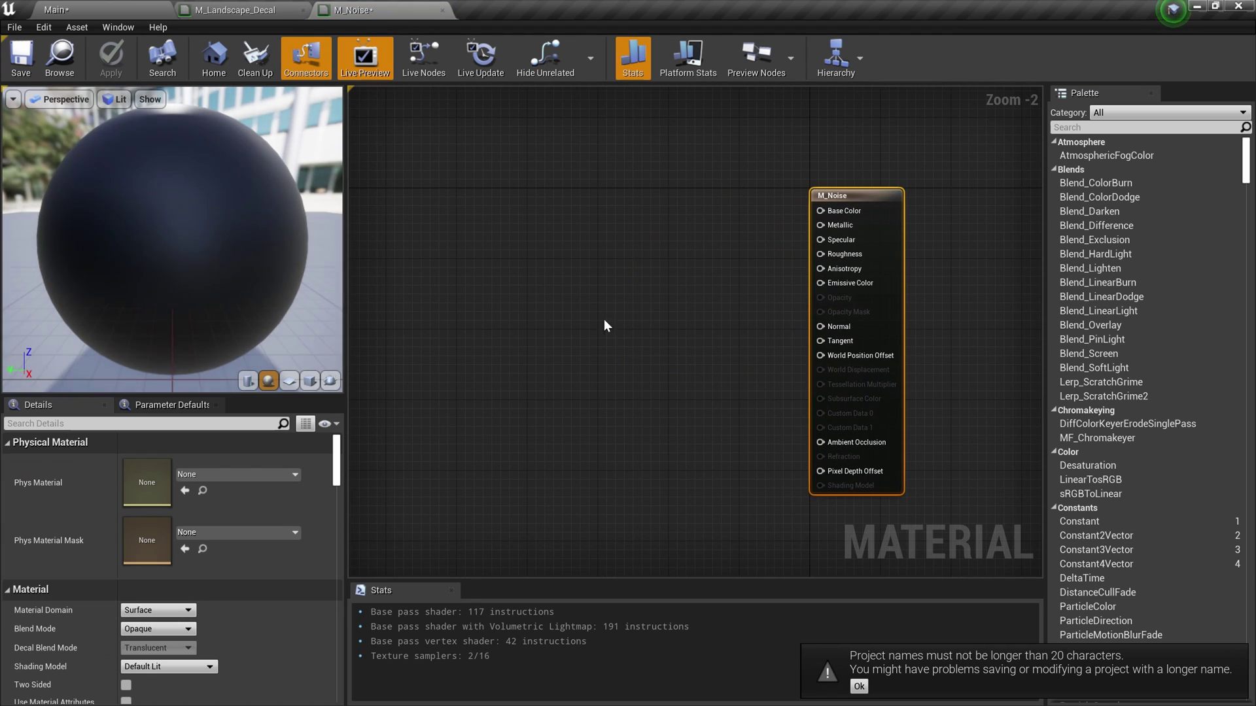
{"action": "right_click", "coordinate": [422, 266]}
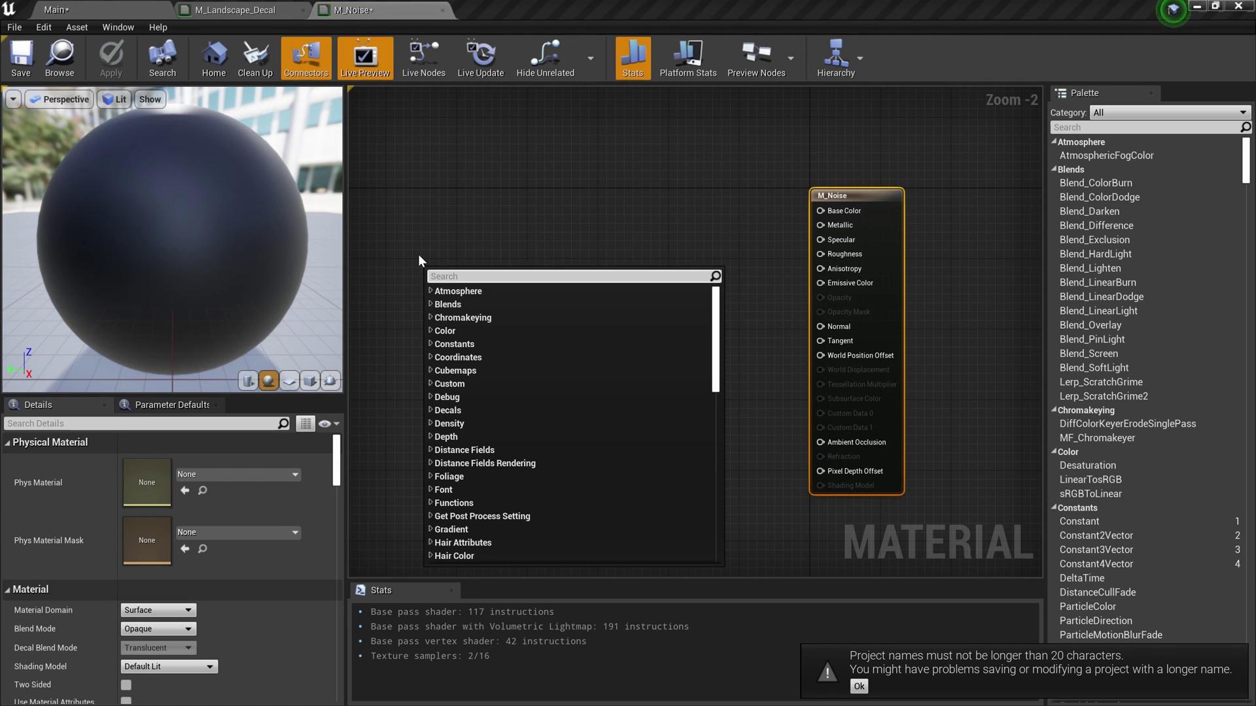
{"action": "type", "text": "Noise"}
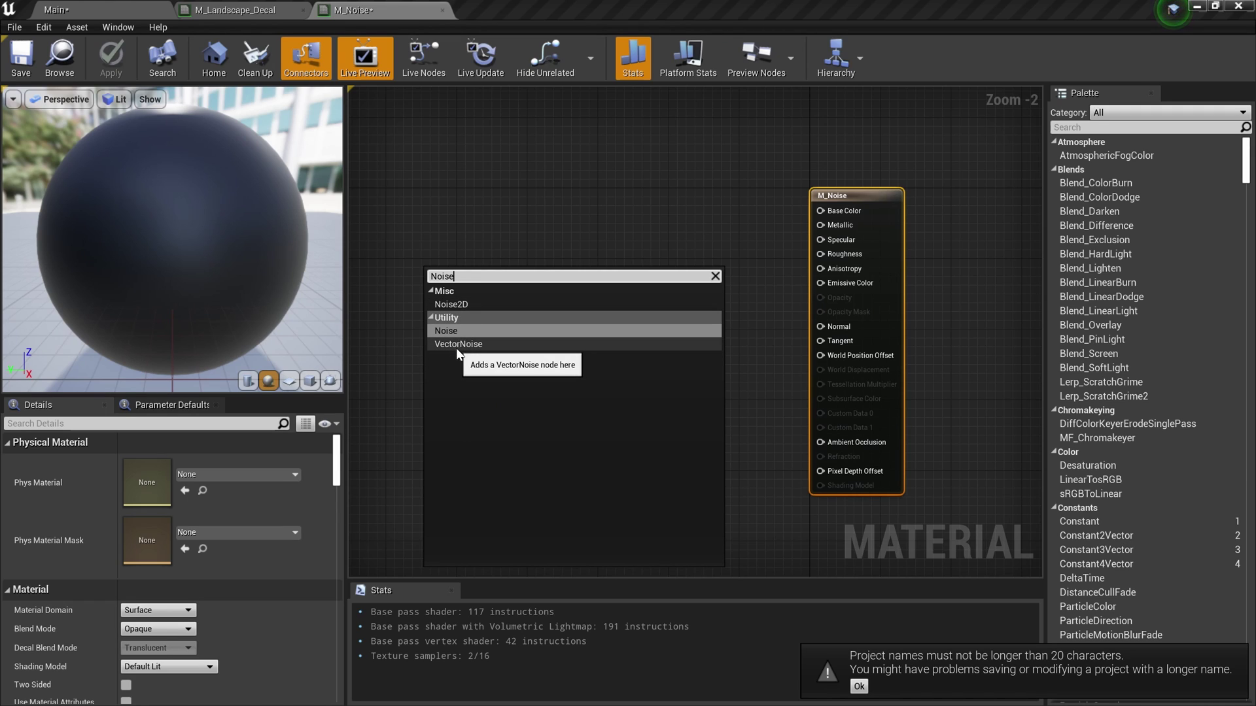
{"action": "left_click", "coordinate": [462, 346]}
Step: Add a TexCoord node and feed its output into input A of a new Multiply node
{"action": "right_click", "coordinate": [418, 250]}
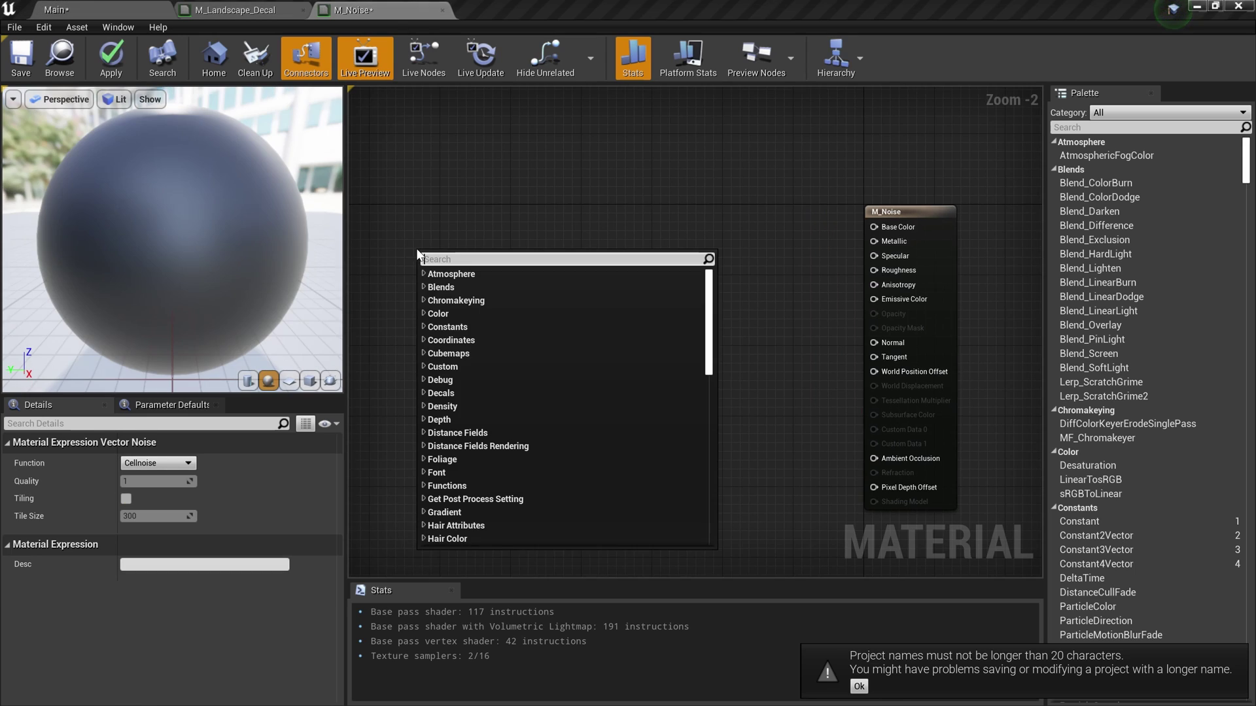
{"action": "type", "text": "texc"}
{"action": "key", "text": "Return"}
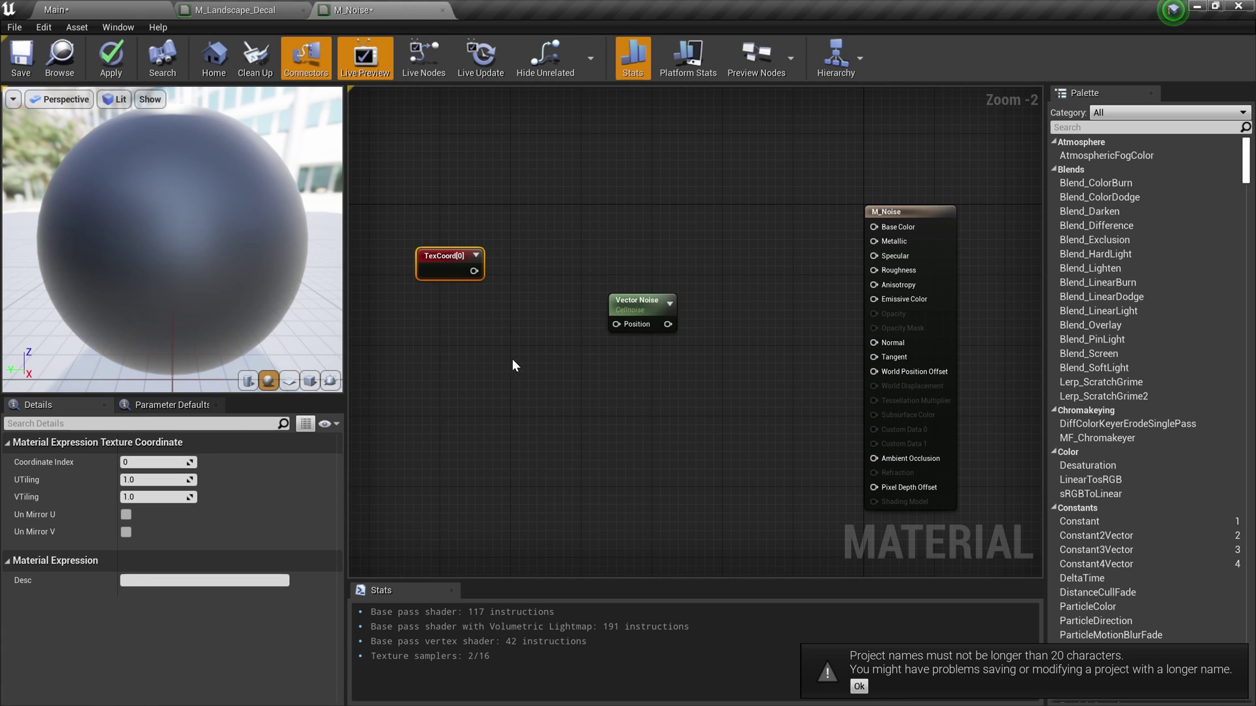
{"action": "scroll", "coordinate": [512, 359], "scroll_direction": "up", "scroll_amount": 1}
{"action": "left_click_drag", "start_coordinate": [466, 257], "coordinate": [515, 257]}
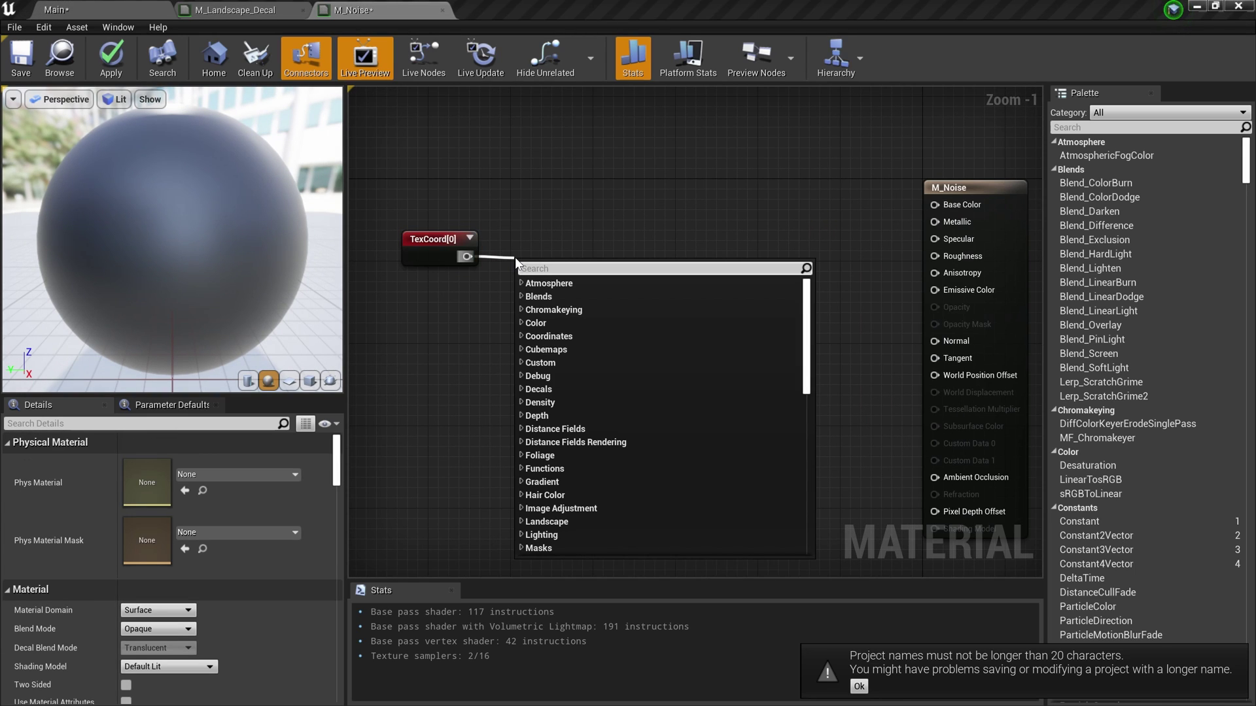
{"action": "type", "text": "multiply"}
{"action": "left_click", "coordinate": [542, 293]}
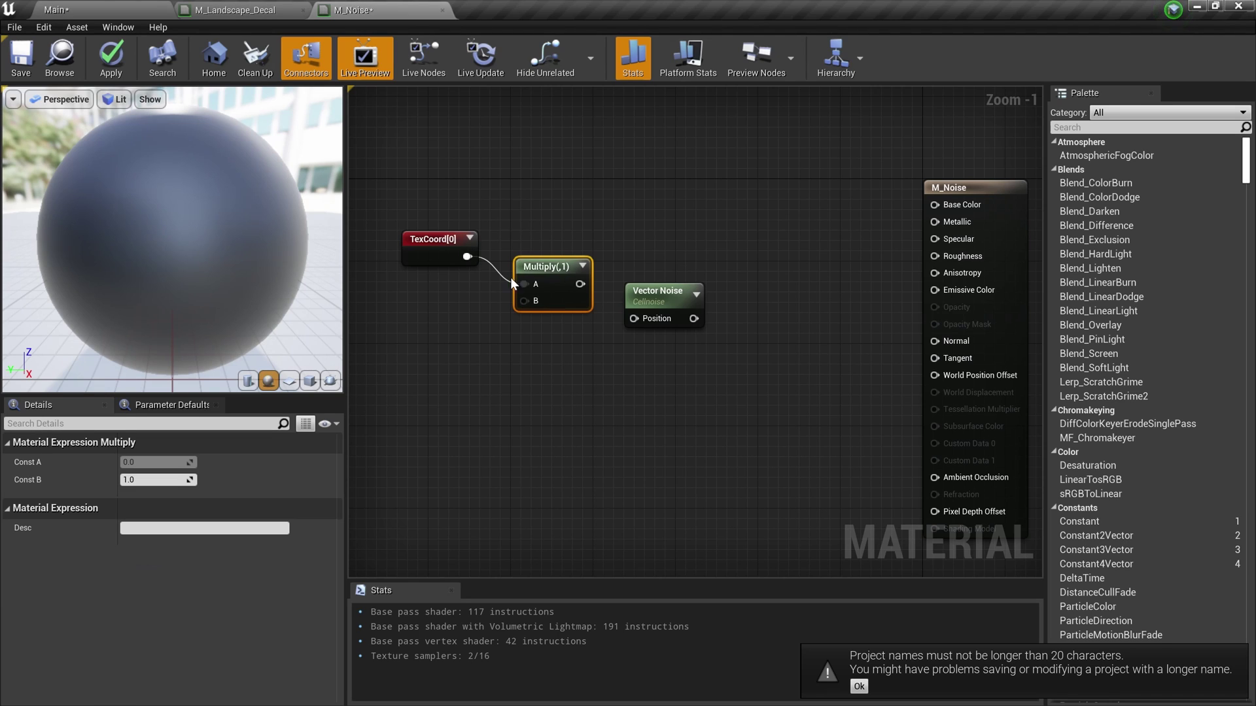
{"action": "left_click_drag", "start_coordinate": [544, 276], "coordinate": [540, 259]}
Step: Connect a new constant of value 1 to the Multiply node's B input and convert it to a parameter named Tiling
{"action": "left_click", "coordinate": [434, 337]}
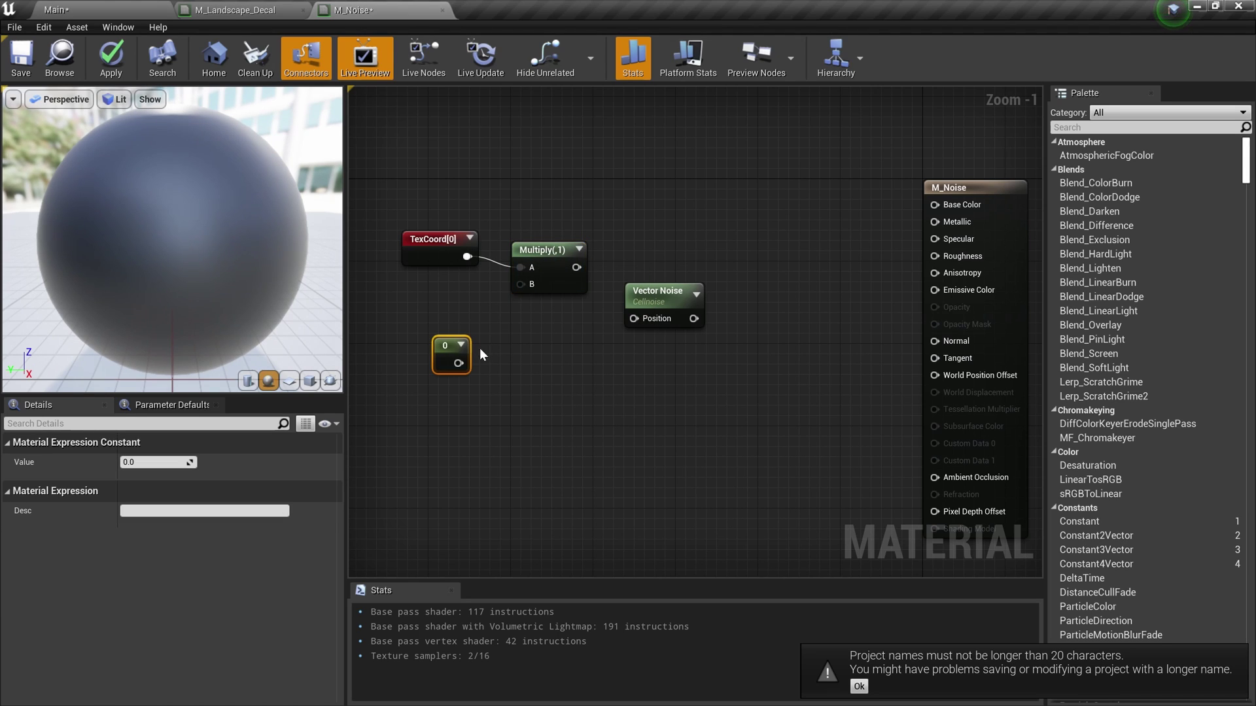
{"action": "left_click_drag", "start_coordinate": [458, 363], "coordinate": [520, 284]}
{"action": "left_click", "coordinate": [165, 463]}
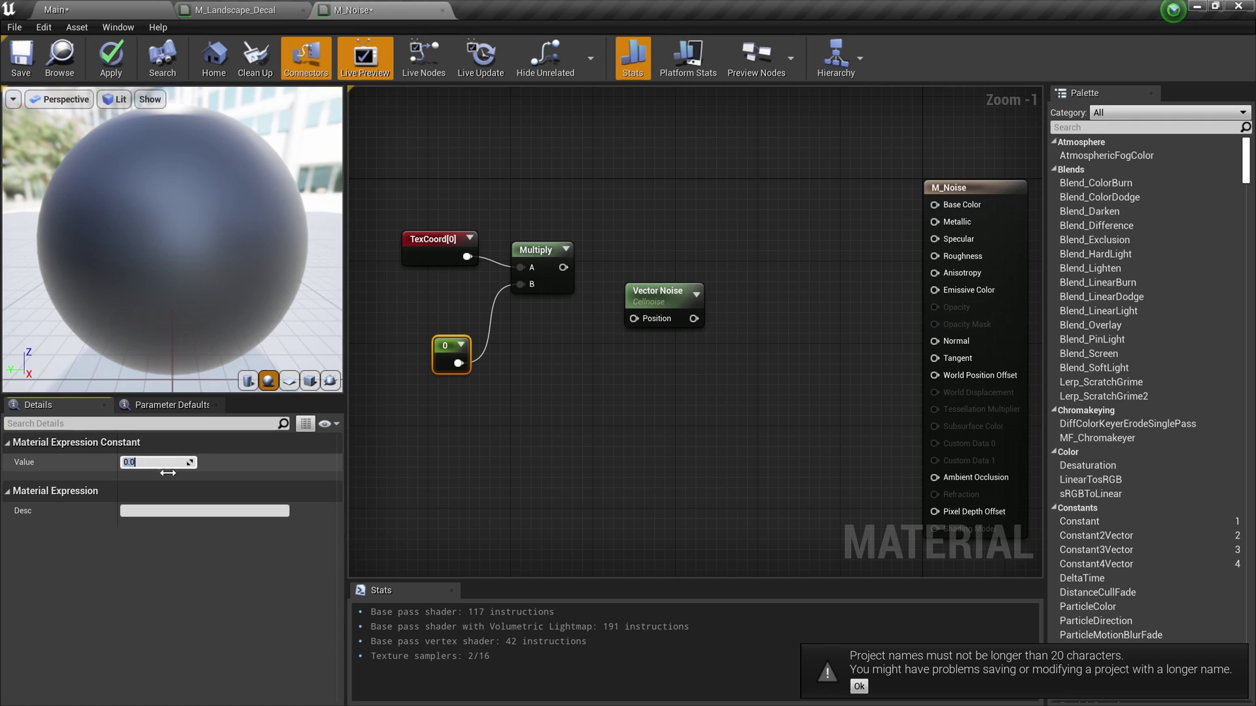
{"action": "type", "text": "1"}
{"action": "left_click", "coordinate": [465, 464]}
{"action": "right_click", "coordinate": [445, 349]}
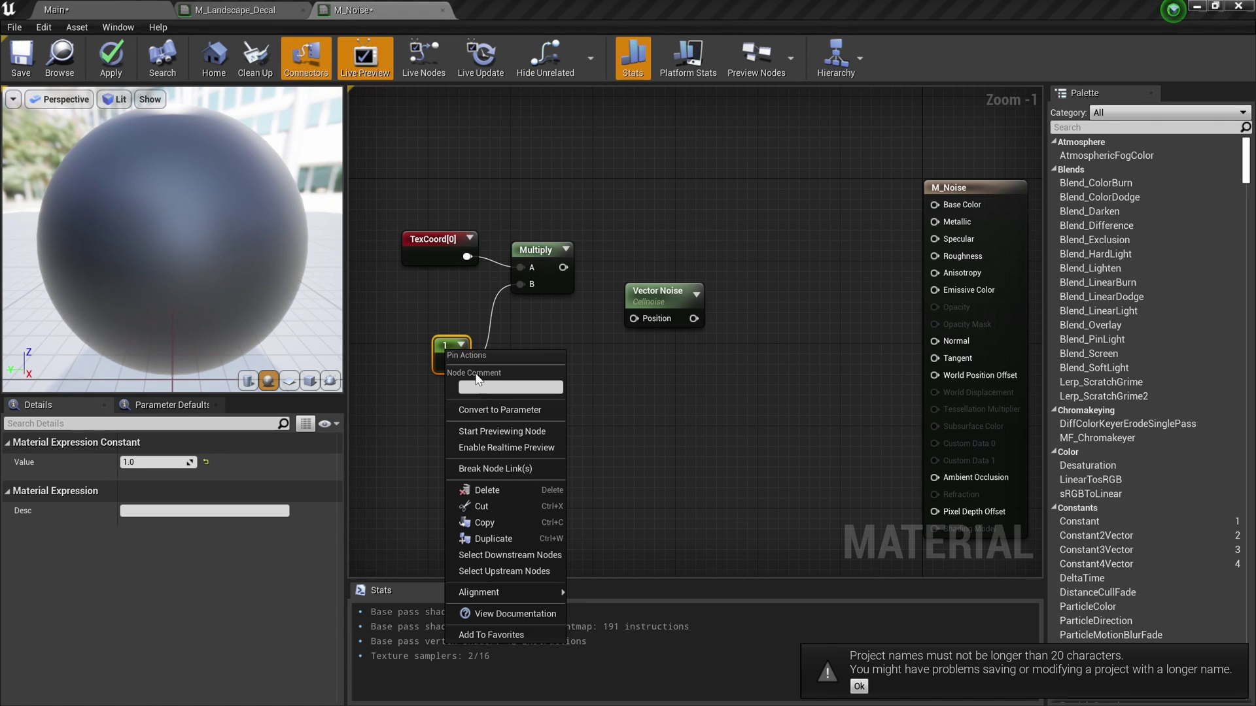
{"action": "left_click", "coordinate": [492, 410]}
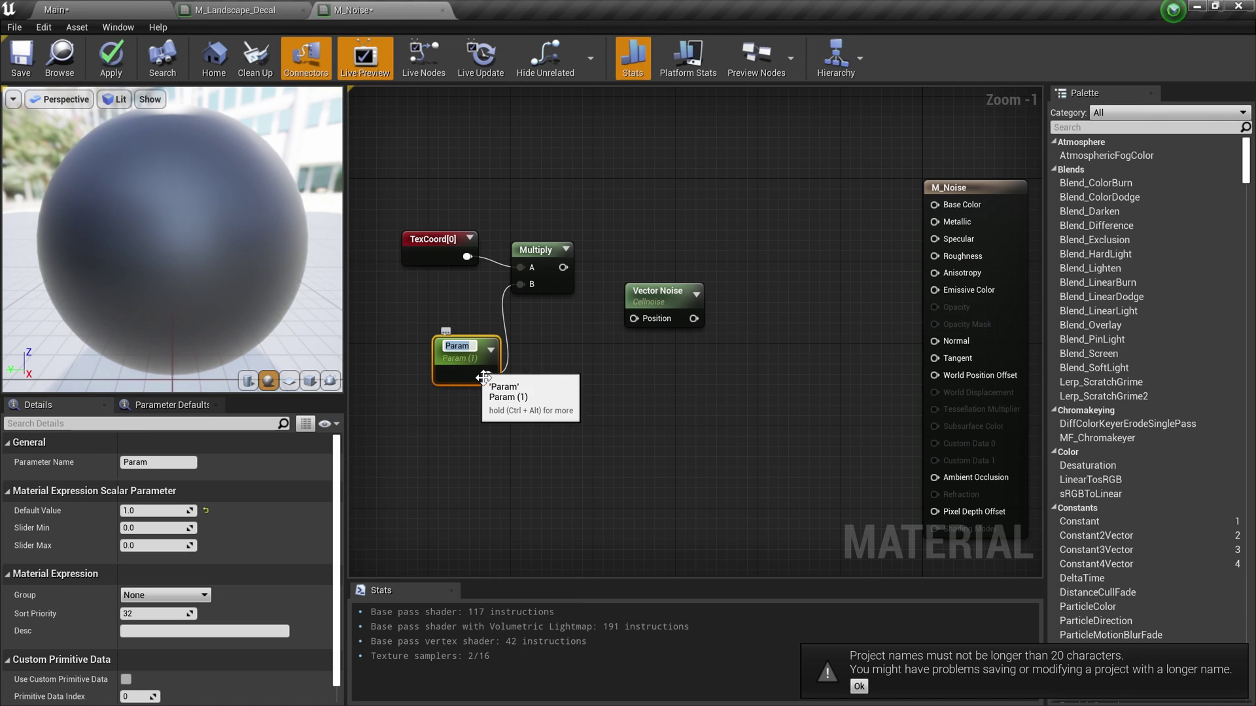
{"action": "type", "text": "Change"}
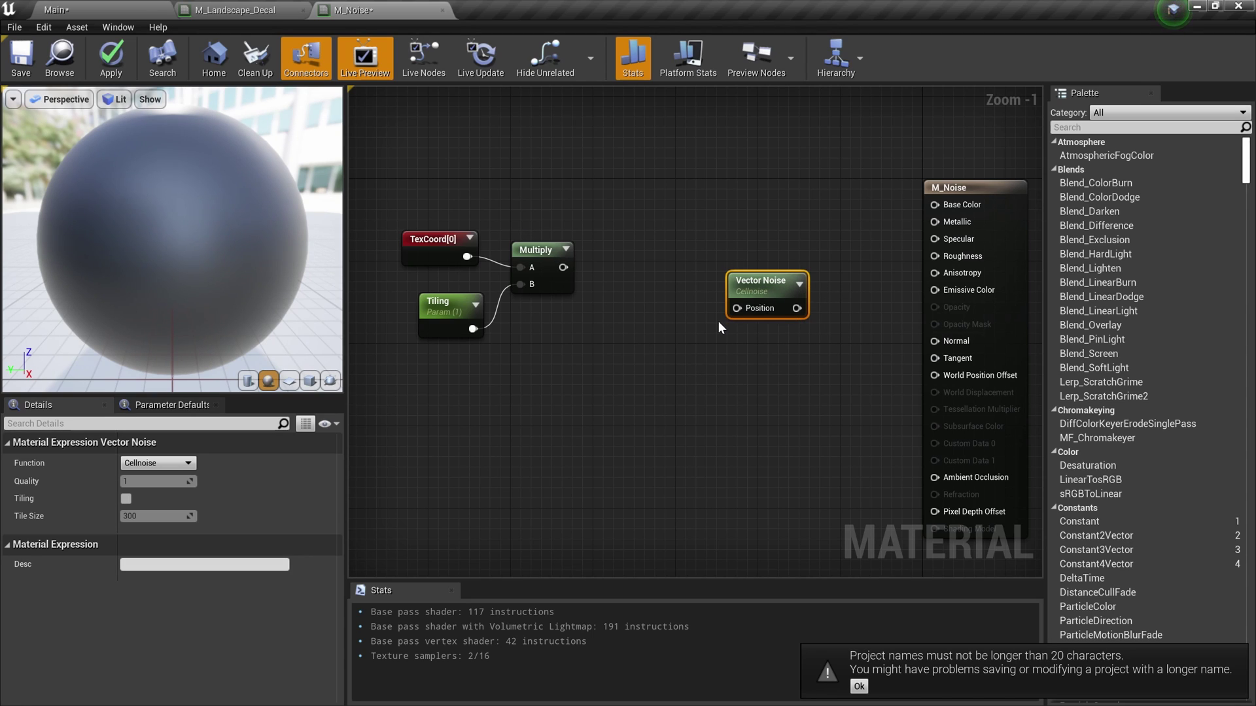
Step: Append a constant of 0 to the Multiply output and connect the Append result to the Vector Noise node's Position input
{"action": "left_click_drag", "start_coordinate": [563, 267], "coordinate": [615, 316]}
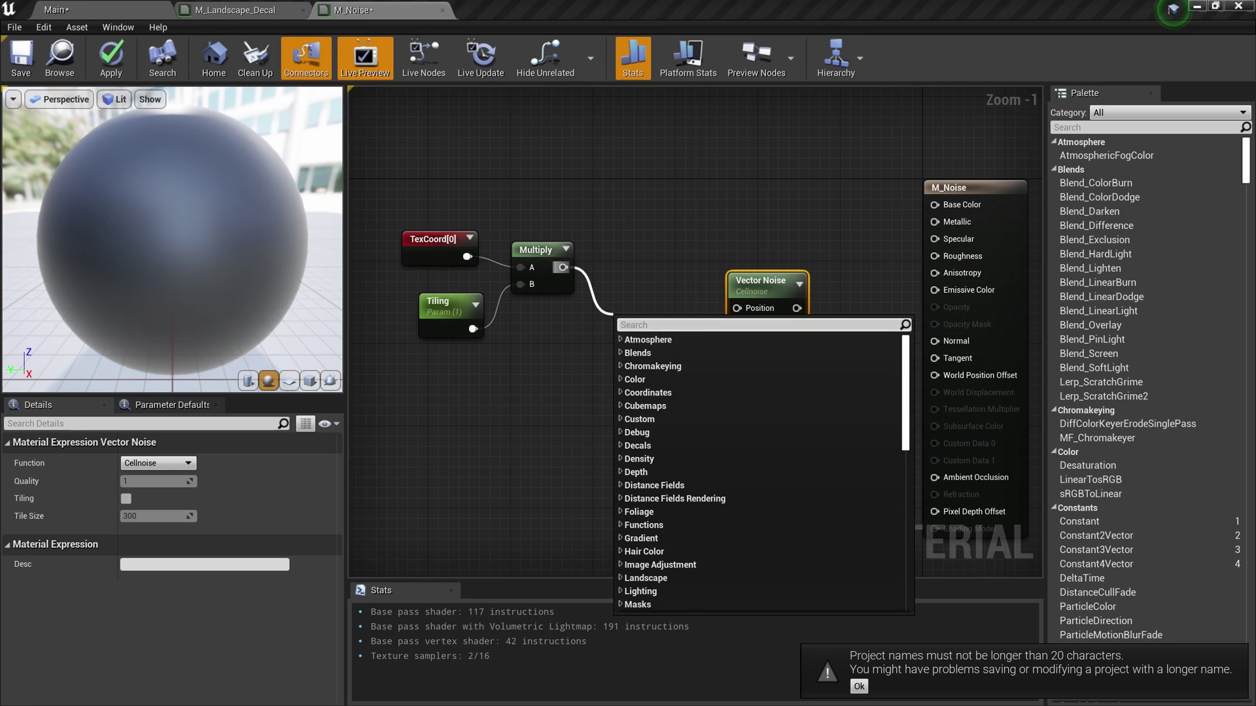
{"action": "type", "text": "app"}
{"action": "key", "text": "Return"}
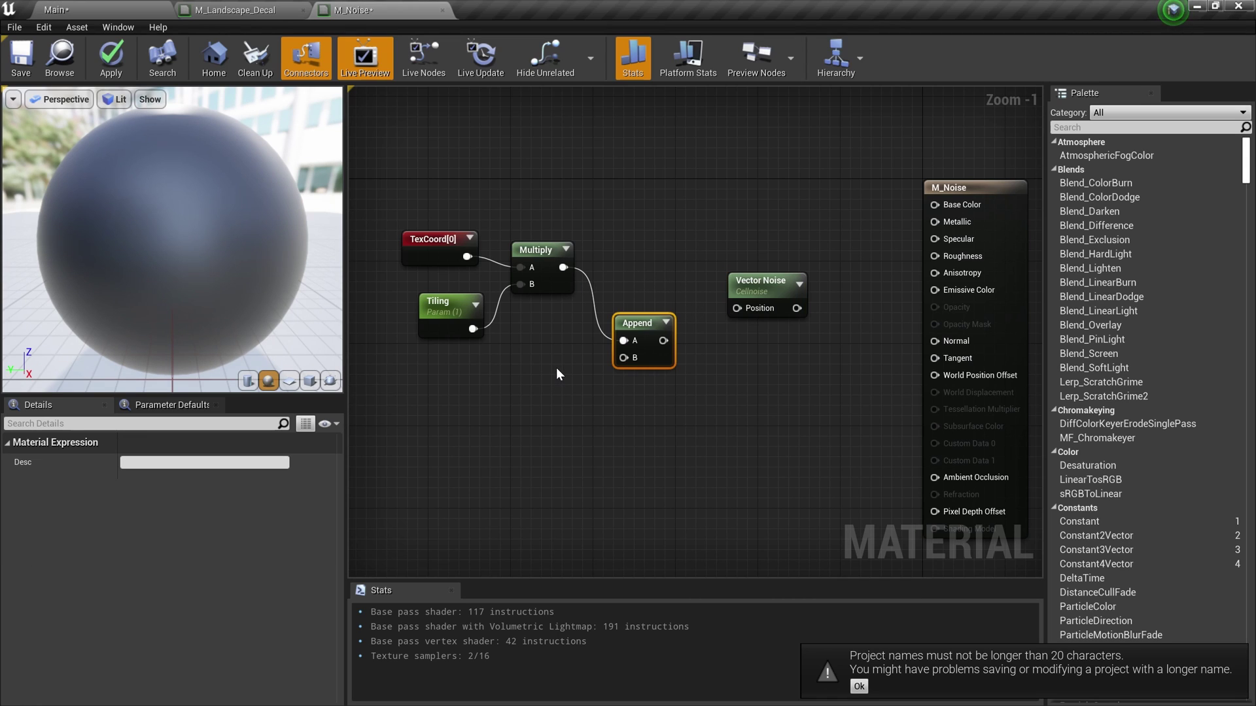
{"action": "left_click", "coordinate": [556, 373]}
{"action": "left_click_drag", "start_coordinate": [581, 400], "coordinate": [623, 358]}
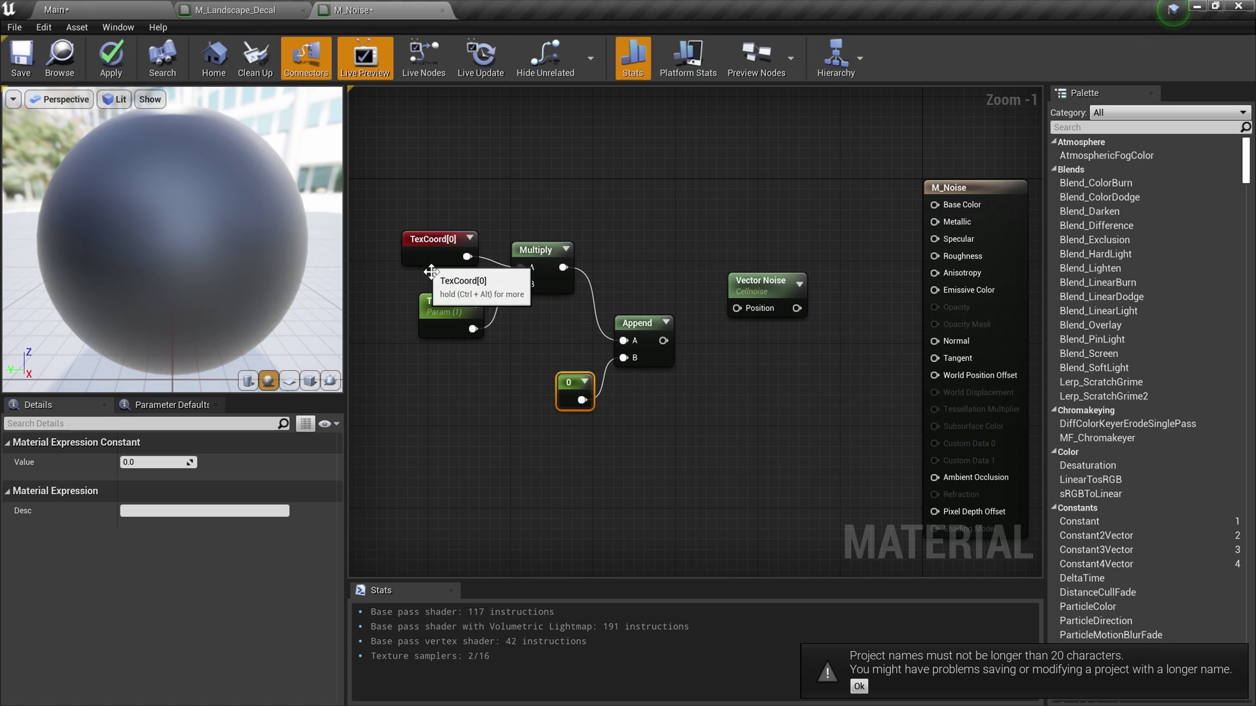
{"action": "left_click_drag", "start_coordinate": [664, 341], "coordinate": [759, 326]}
{"action": "left_click", "coordinate": [758, 296]}
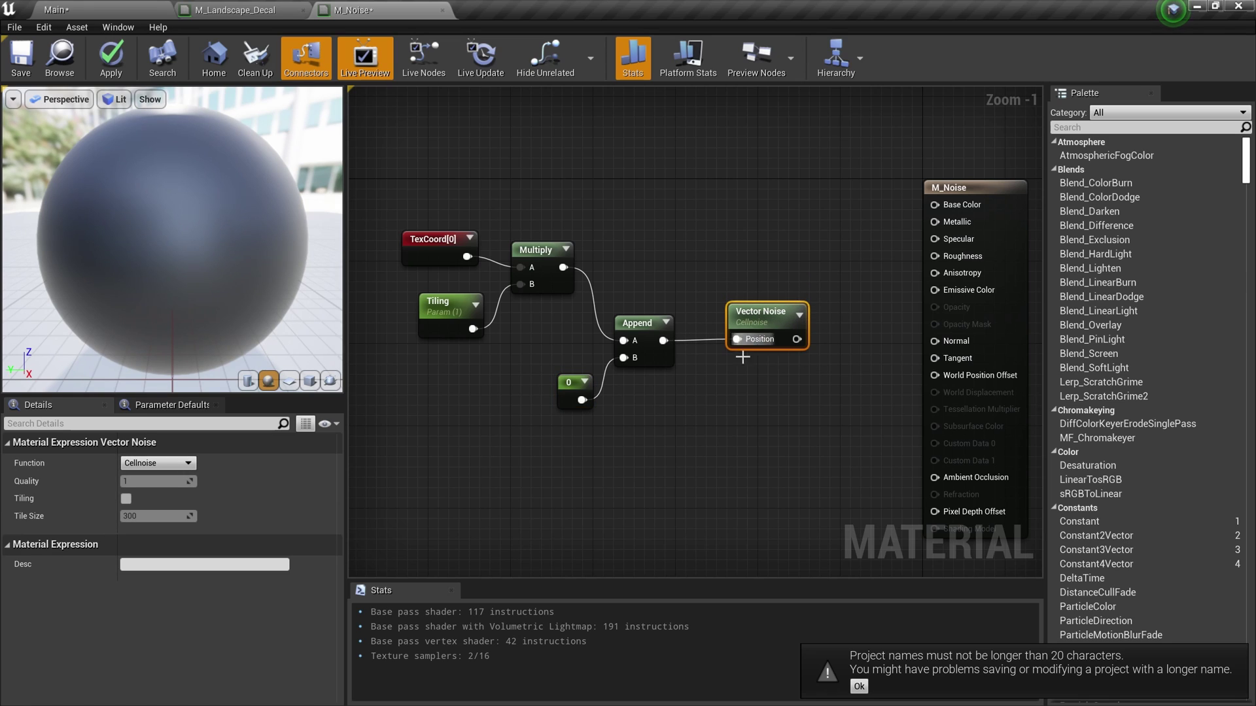
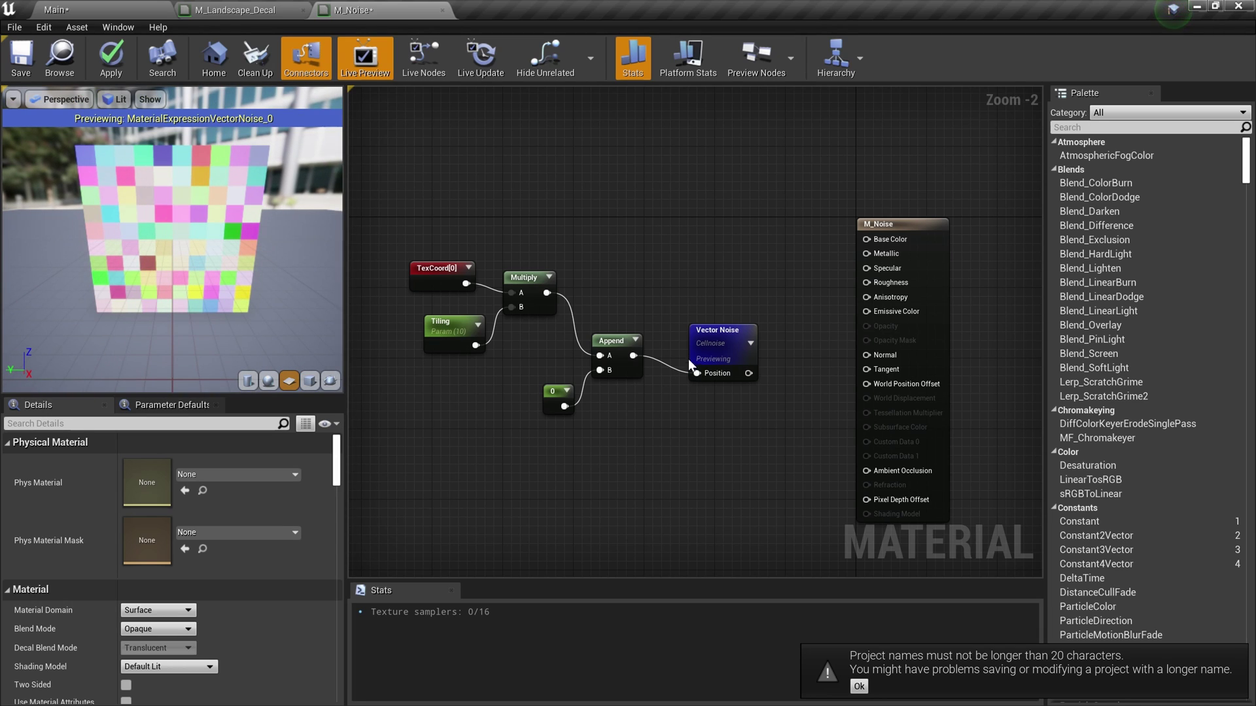
Step: Align the Vector Noise node with the Append output and move the M_Noise output node farther away from it
{"action": "left_click_drag", "start_coordinate": [716, 359], "coordinate": [716, 350]}
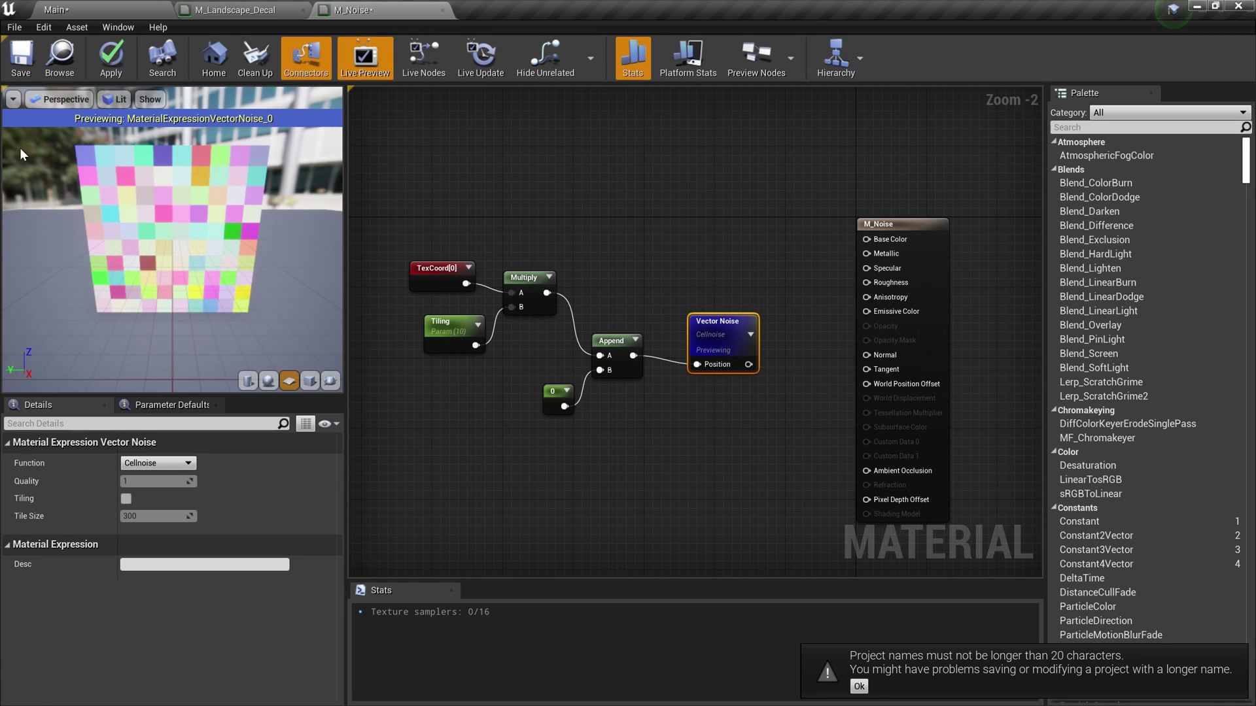
{"action": "right_click_drag", "start_coordinate": [644, 376], "coordinate": [472, 382]}
{"action": "left_click_drag", "start_coordinate": [728, 233], "coordinate": [895, 234]}
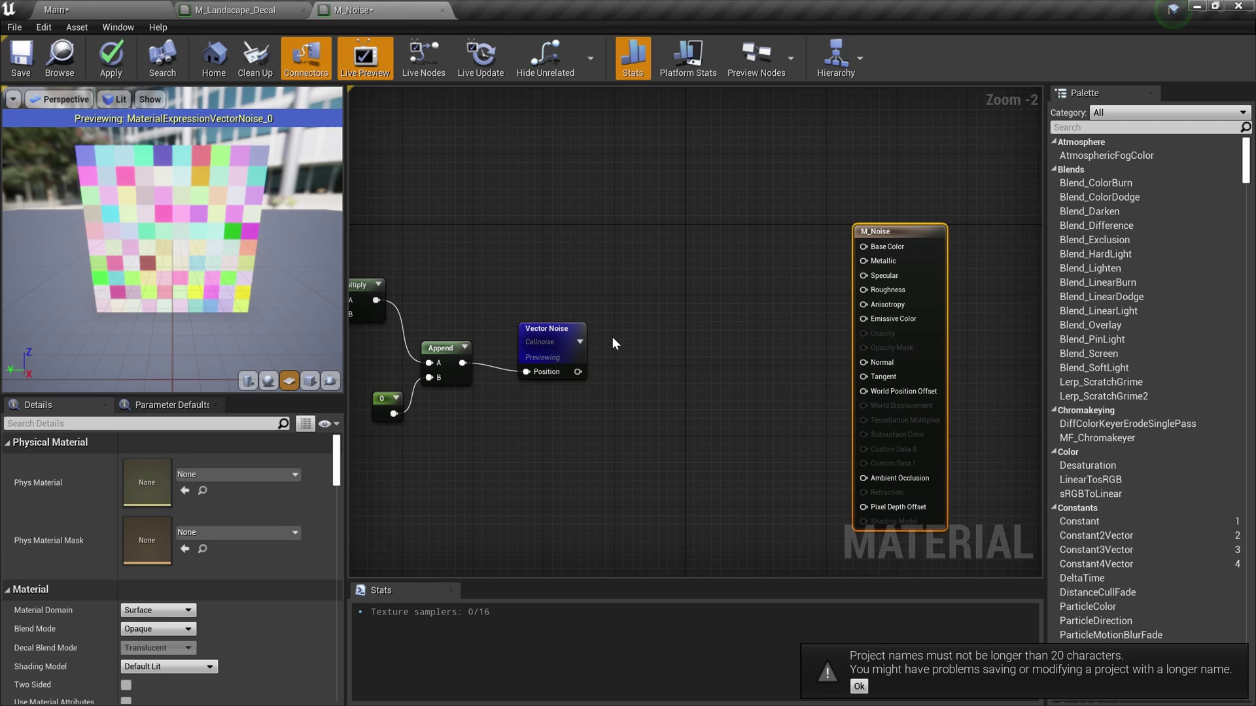
Step: Route the Vector Noise output into a new ComponentMask node that passes only the R channel
{"action": "left_click_drag", "start_coordinate": [578, 371], "coordinate": [681, 378]}
{"action": "type", "text": "mask"}
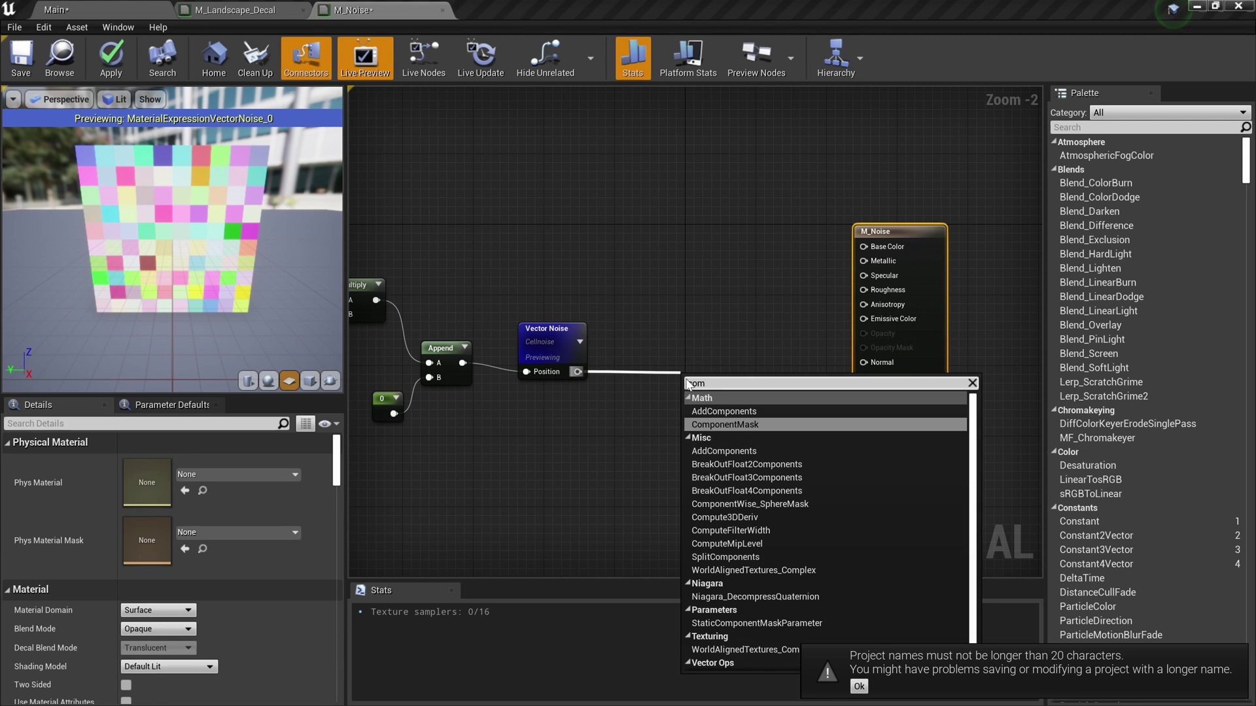
{"action": "left_click", "coordinate": [735, 427]}
{"action": "left_click", "coordinate": [127, 480]}
{"action": "left_click_drag", "start_coordinate": [713, 384], "coordinate": [705, 374]}
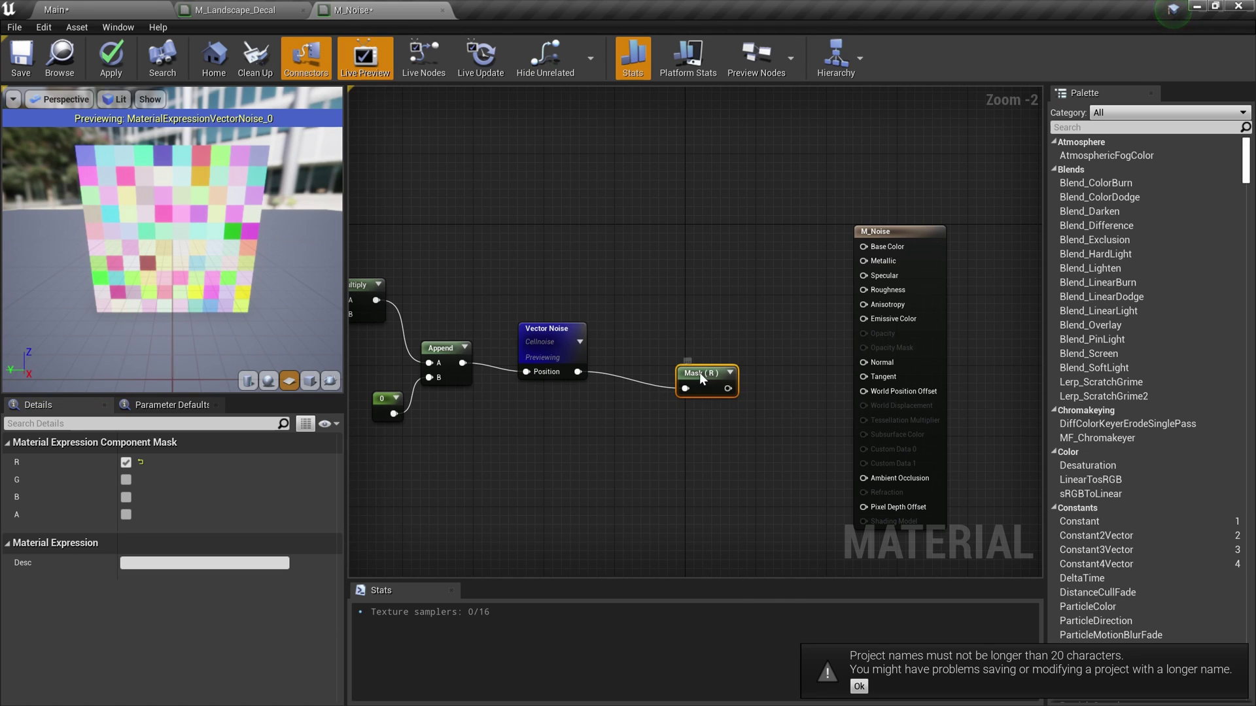
Step: Start previewing the Mask (R) node and place it closer to the Vector Noise node
{"action": "right_click", "coordinate": [700, 372]}
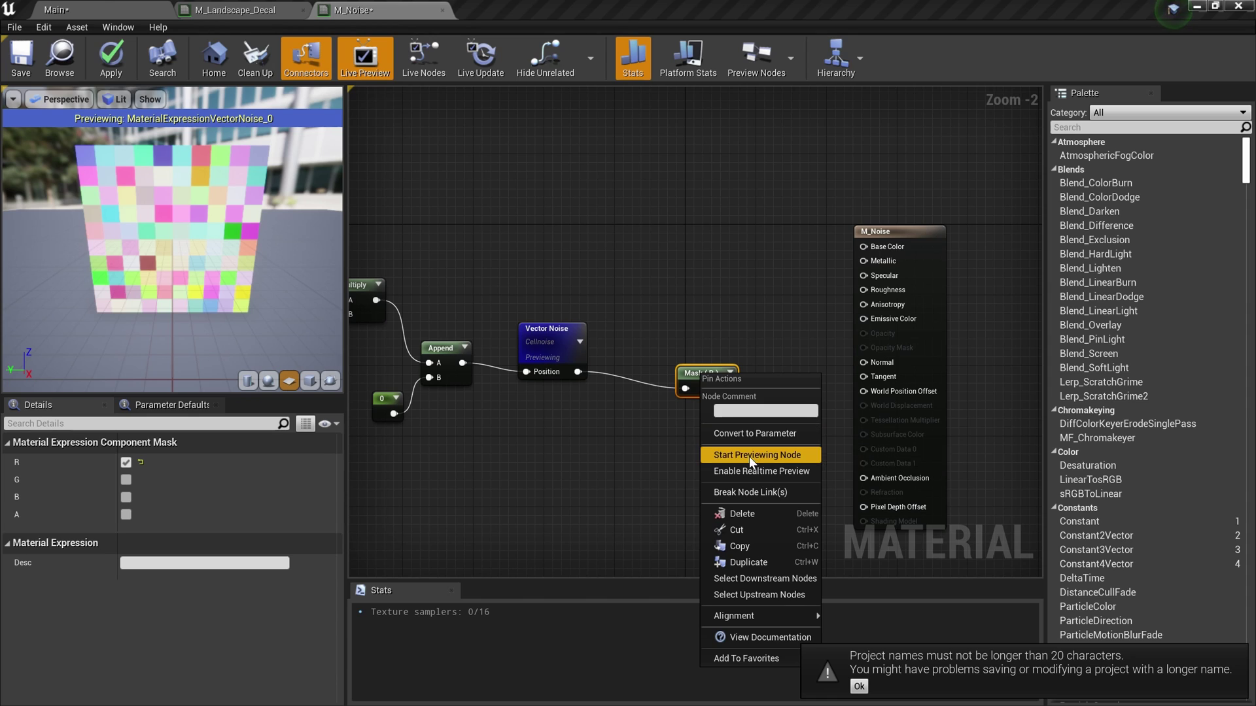
{"action": "left_click", "coordinate": [749, 455]}
{"action": "left_click_drag", "start_coordinate": [706, 378], "coordinate": [679, 333]}
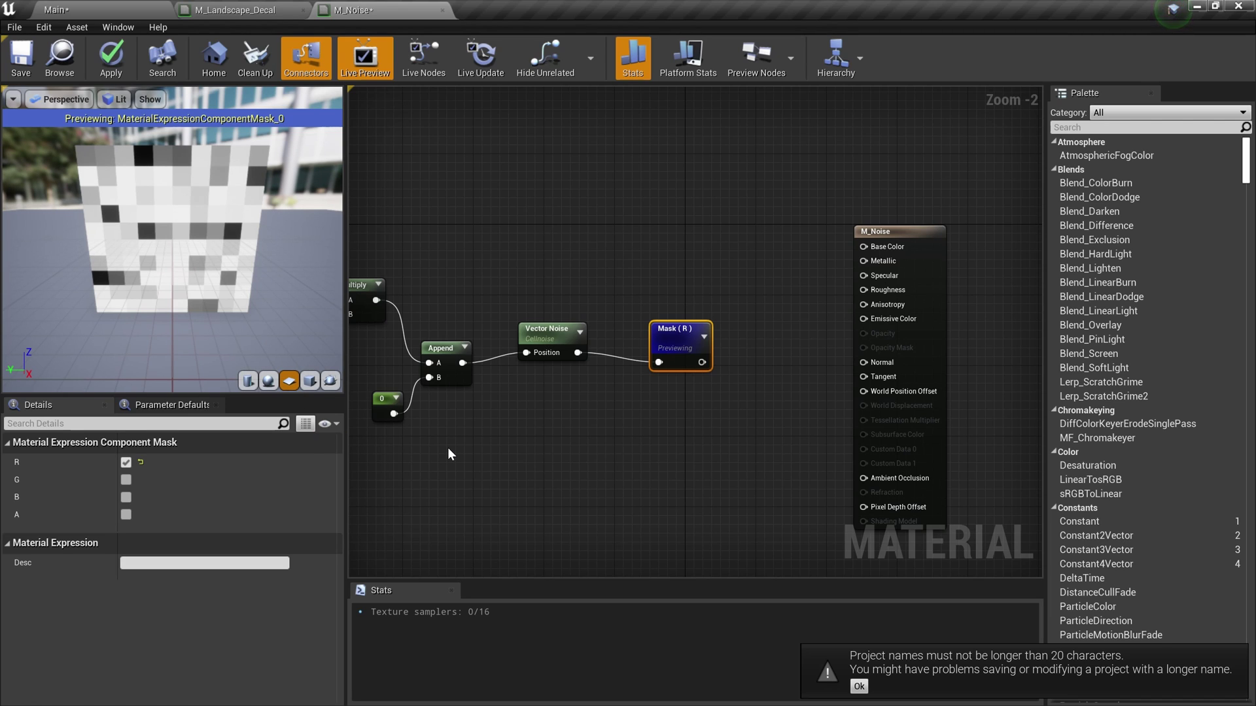
{"action": "scroll", "coordinate": [605, 419], "scroll_direction": "up", "scroll_amount": 1}
{"action": "scroll", "coordinate": [508, 518], "scroll_direction": "down", "scroll_amount": 1}
Step: Try the Perlin 3D Noise function on the Vector Noise node, and switch it to Perlin Gradient
{"action": "left_click", "coordinate": [536, 353]}
{"action": "left_click", "coordinate": [157, 463]}
{"action": "left_click", "coordinate": [167, 487]}
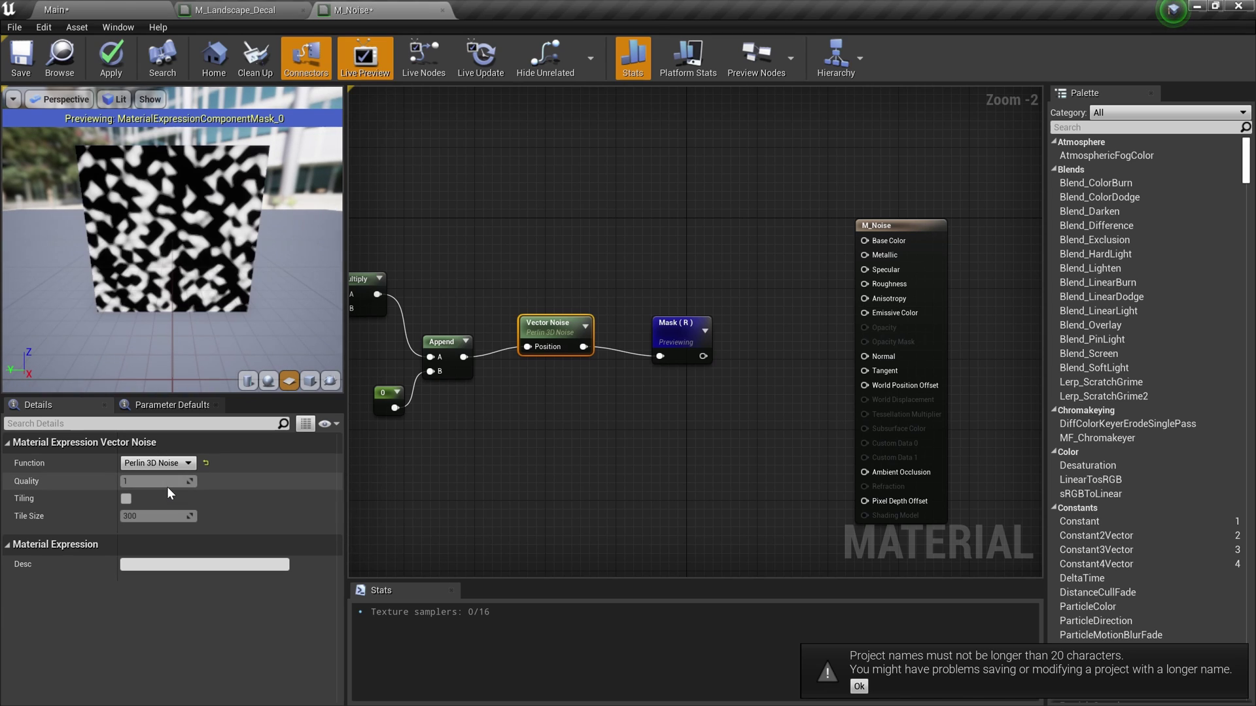
{"action": "left_click", "coordinate": [159, 463]}
{"action": "left_click", "coordinate": [163, 494]}
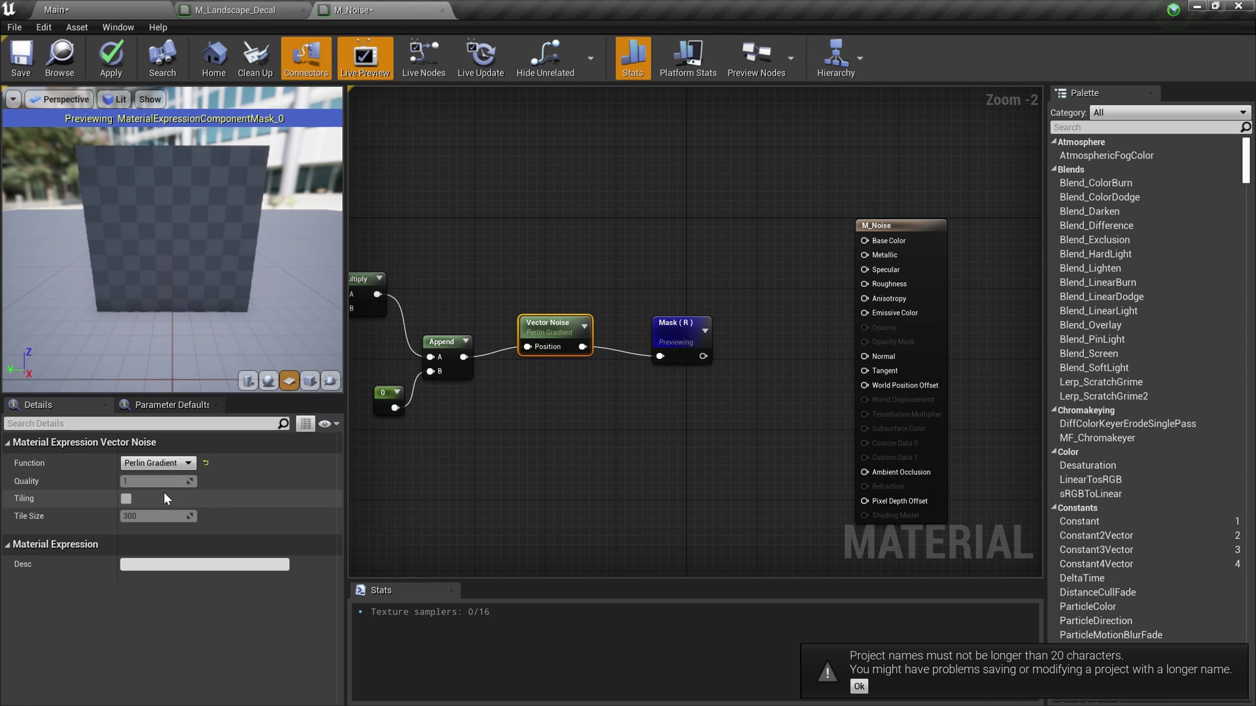
Step: Review the Vector Noise function options and examine the Perlin Gradient pattern up close in the material preview
{"action": "left_click", "coordinate": [145, 465]}
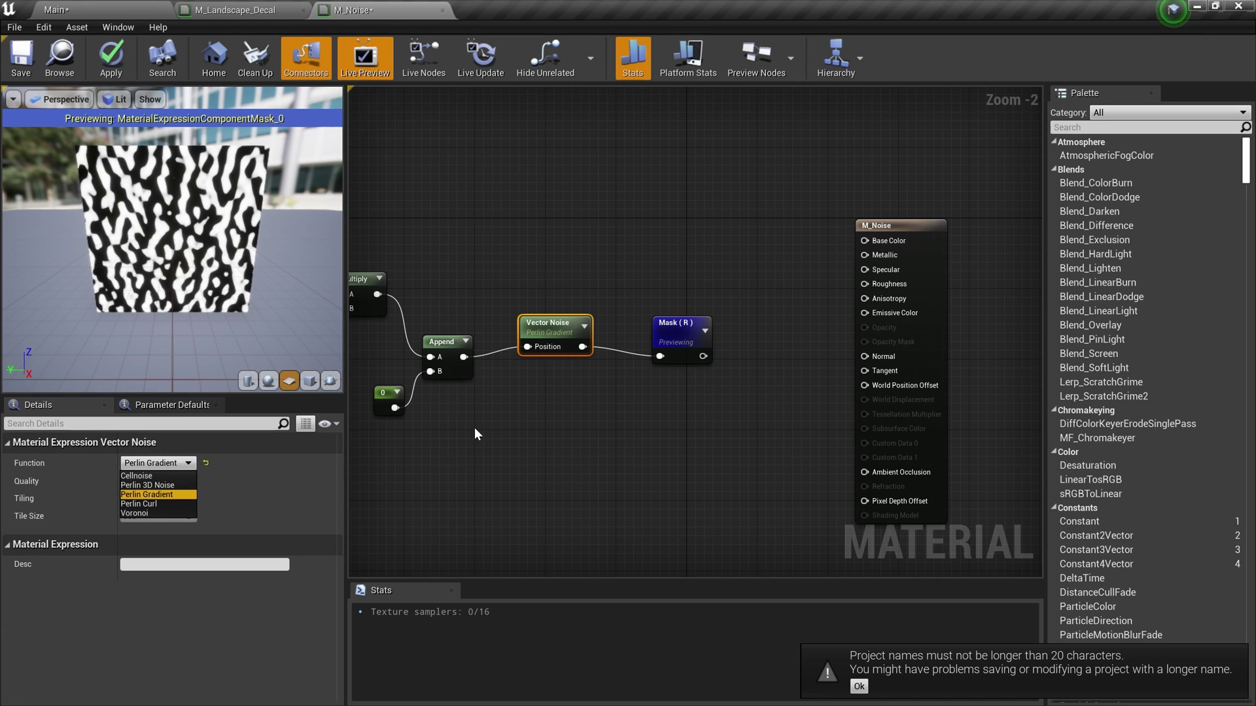
{"action": "left_click", "coordinate": [586, 399]}
{"action": "left_click", "coordinate": [586, 399]}
{"action": "left_click", "coordinate": [562, 337]}
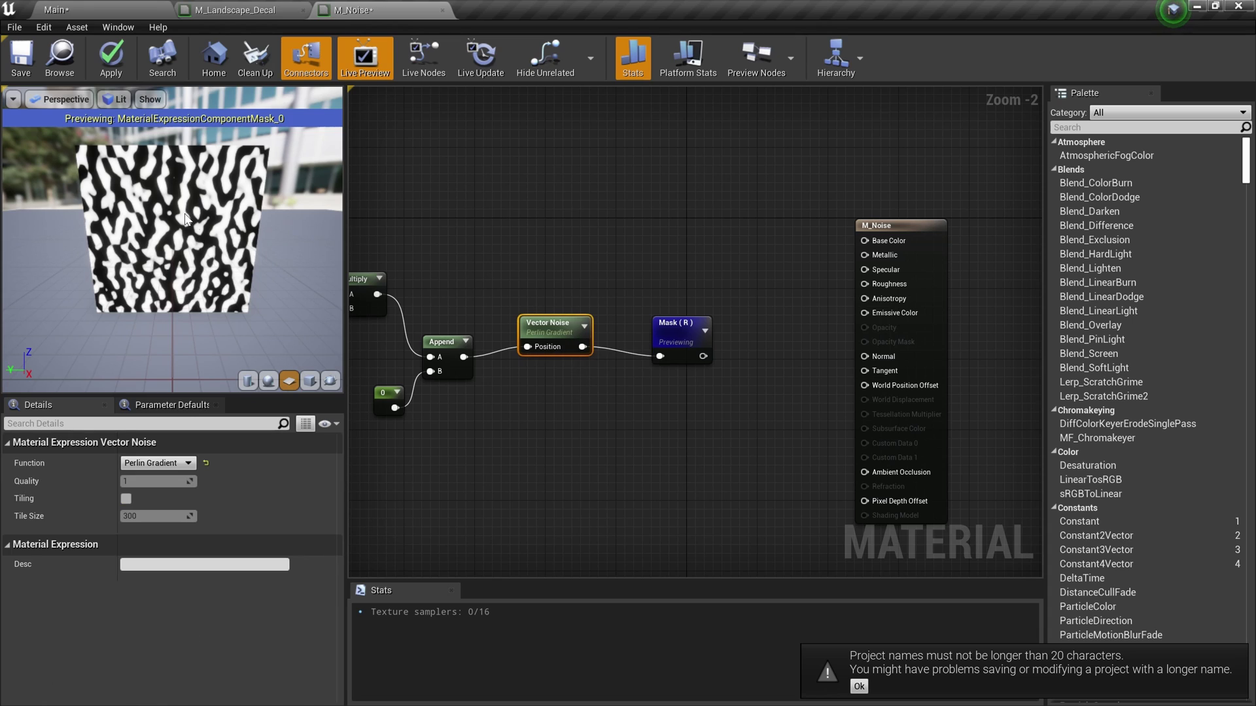
{"action": "scroll", "coordinate": [187, 222], "scroll_direction": "up", "scroll_amount": 3}
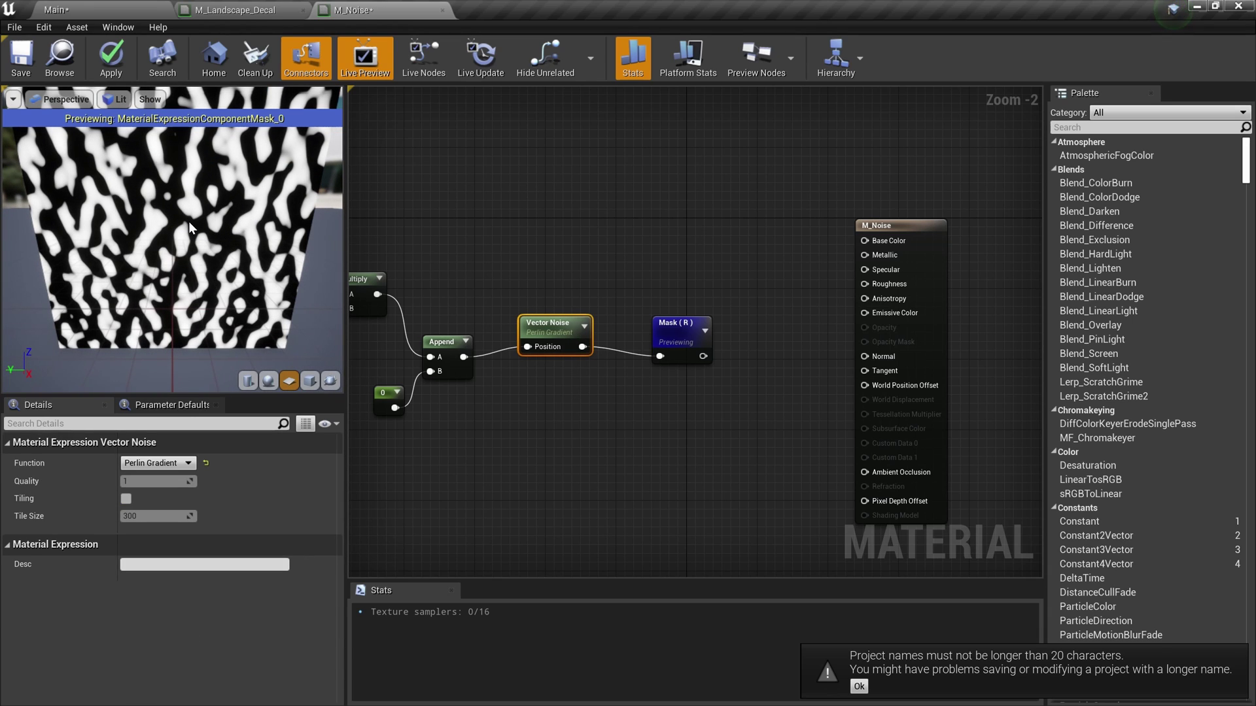
{"action": "scroll", "coordinate": [189, 222], "scroll_direction": "up", "scroll_amount": 3}
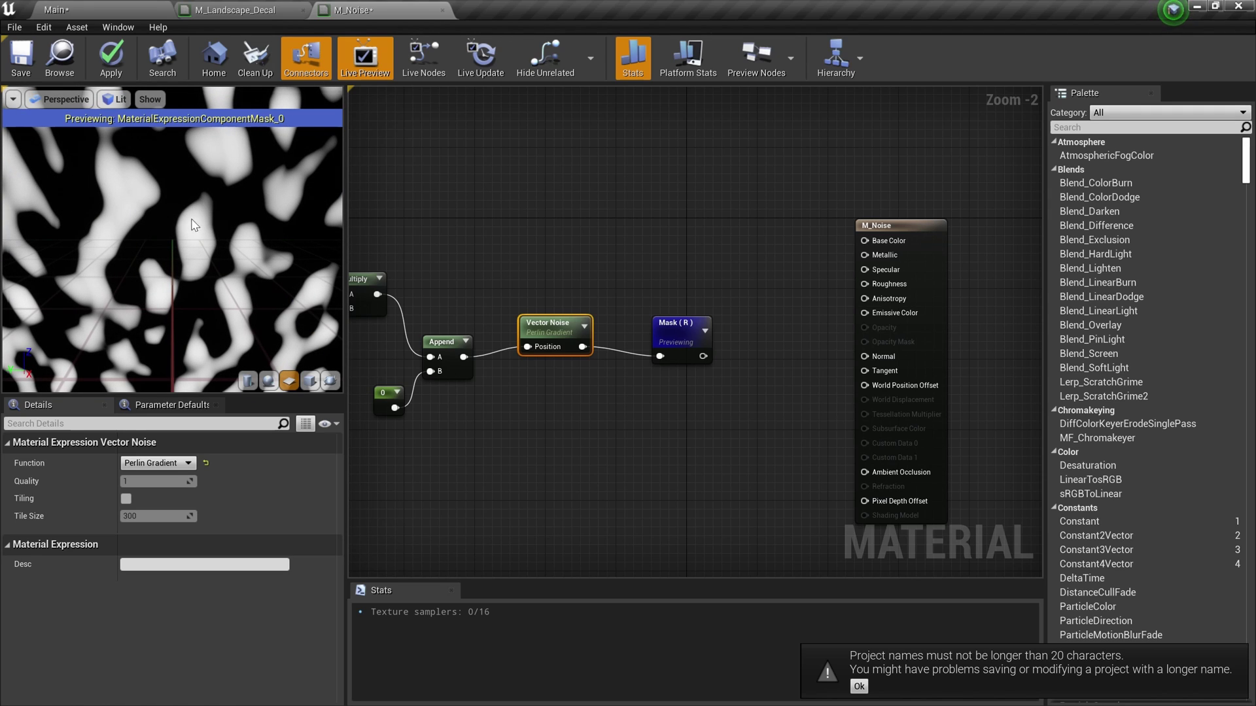
{"action": "scroll", "coordinate": [179, 259], "scroll_direction": "down", "scroll_amount": 4}
{"action": "scroll", "coordinate": [180, 259], "scroll_direction": "up", "scroll_amount": 4}
{"action": "scroll", "coordinate": [180, 265], "scroll_direction": "down", "scroll_amount": 4}
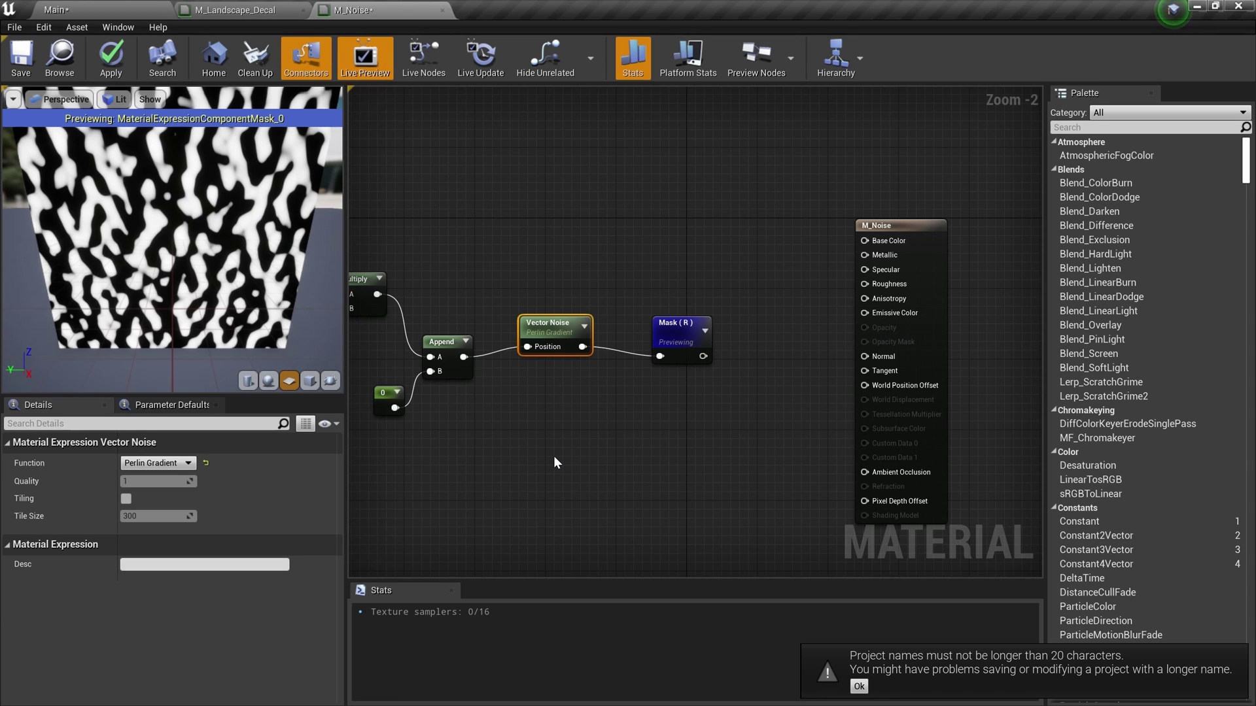
Step: Replace the Vector Noise node with a Noise node, wired from the Append result into the Mask (R) node
{"action": "right_click", "coordinate": [520, 449]}
{"action": "type", "text": "nois"}
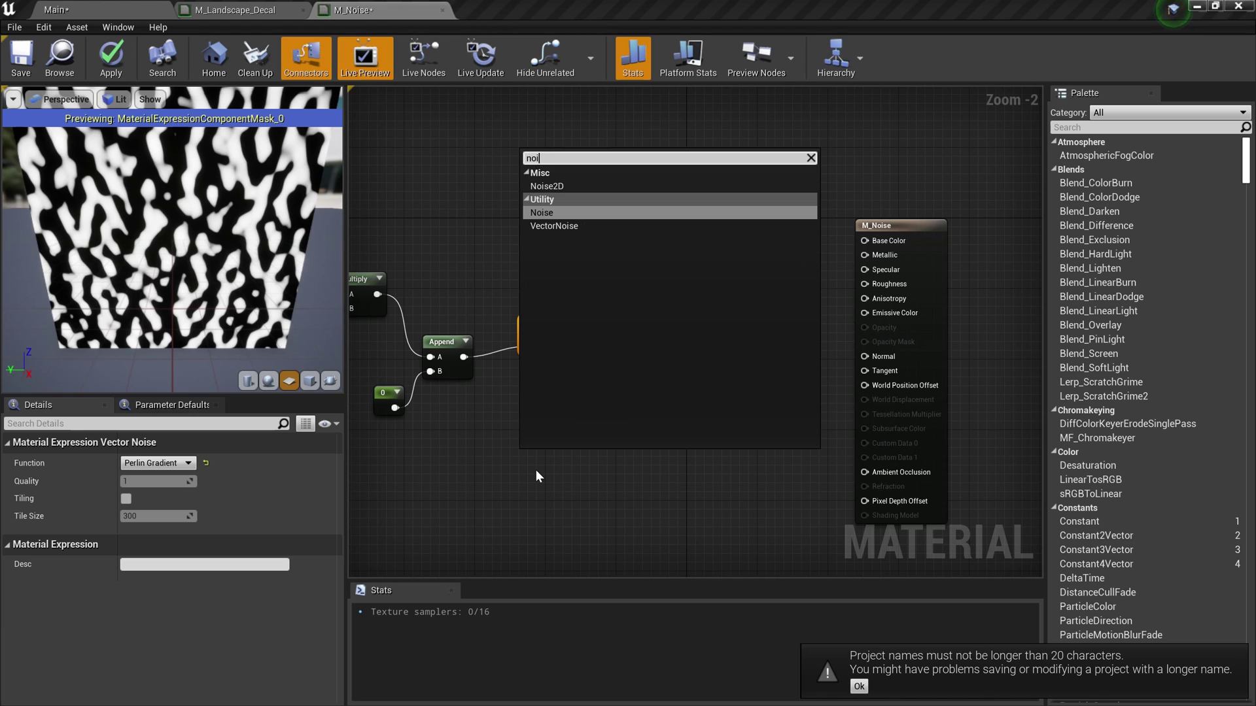
{"action": "left_click", "coordinate": [543, 214]}
{"action": "left_click", "coordinate": [578, 352]}
{"action": "key", "text": "Delete"}
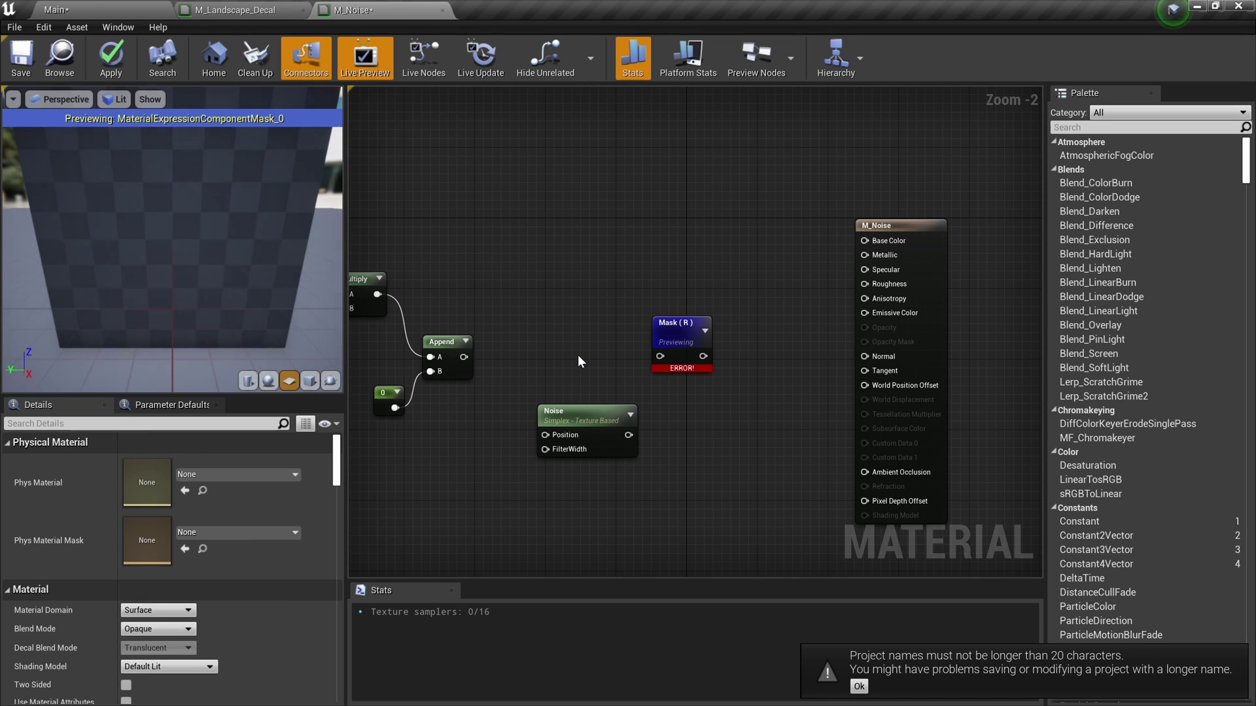
{"action": "left_click_drag", "start_coordinate": [463, 357], "coordinate": [544, 435]}
{"action": "left_click_drag", "start_coordinate": [629, 435], "coordinate": [658, 355]}
{"action": "left_click_drag", "start_coordinate": [611, 415], "coordinate": [602, 344]}
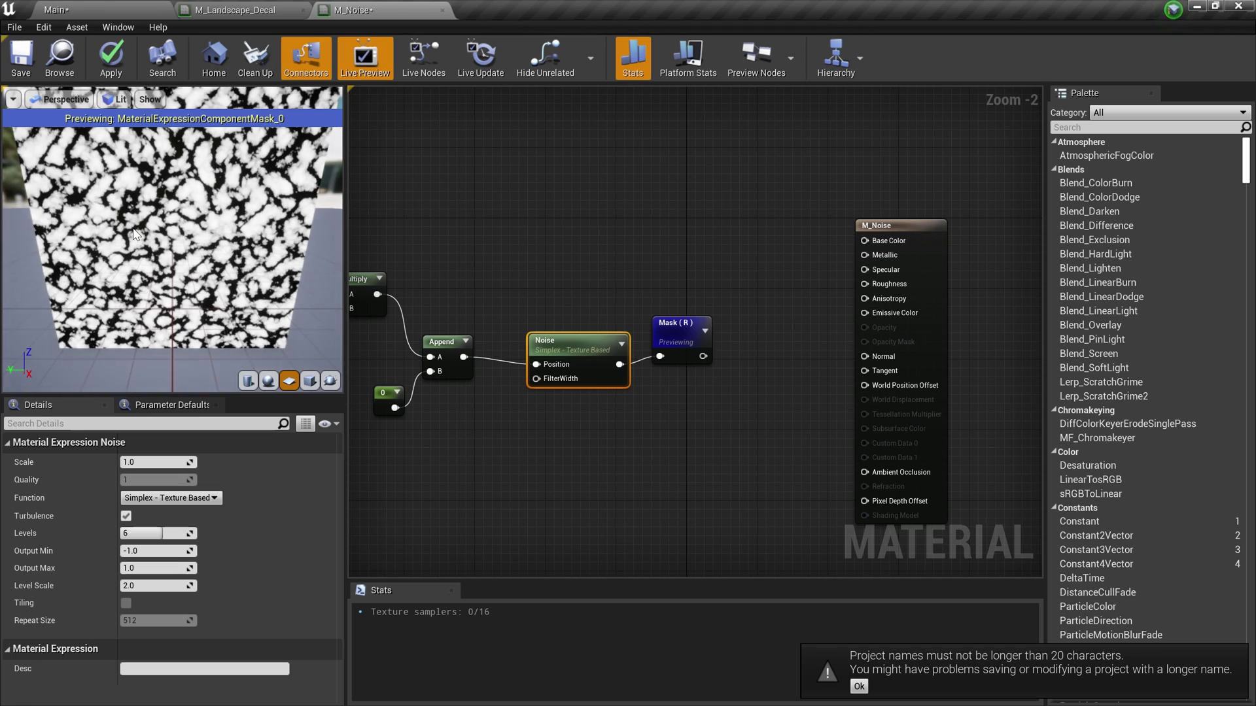
Step: Examine the Noise pattern up close in the preview and line the Noise node up between Append and Mask
{"action": "scroll", "coordinate": [133, 234], "scroll_direction": "up", "scroll_amount": 5}
{"action": "scroll", "coordinate": [169, 249], "scroll_direction": "up", "scroll_amount": 3}
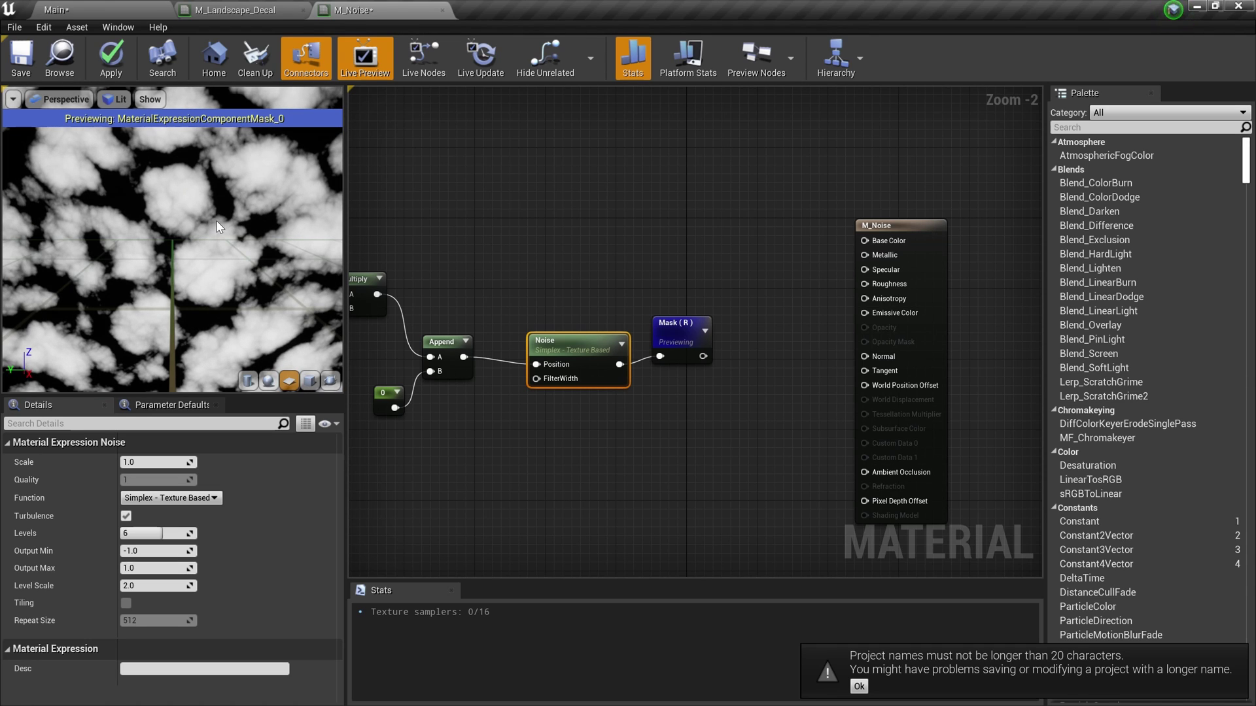
{"action": "scroll", "coordinate": [234, 210], "scroll_direction": "down", "scroll_amount": 7}
{"action": "scroll", "coordinate": [145, 225], "scroll_direction": "up", "scroll_amount": 2}
{"action": "scroll", "coordinate": [144, 224], "scroll_direction": "down", "scroll_amount": 3}
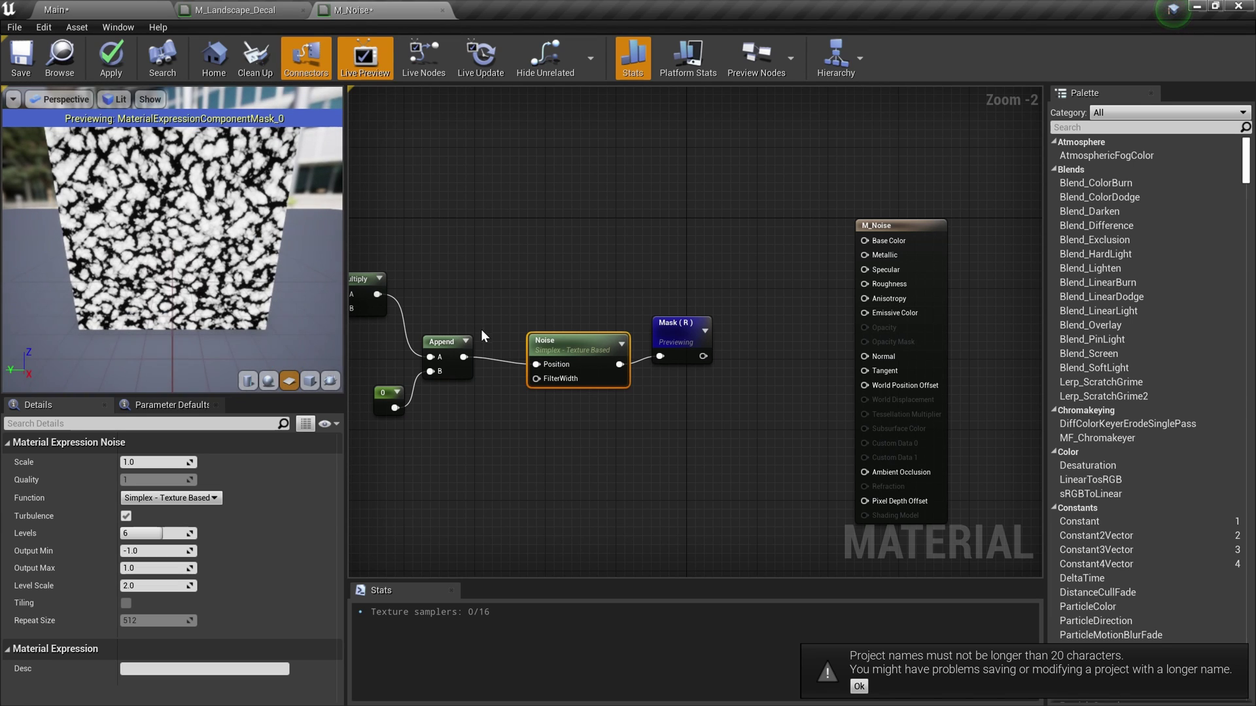
{"action": "left_click_drag", "start_coordinate": [558, 354], "coordinate": [540, 345]}
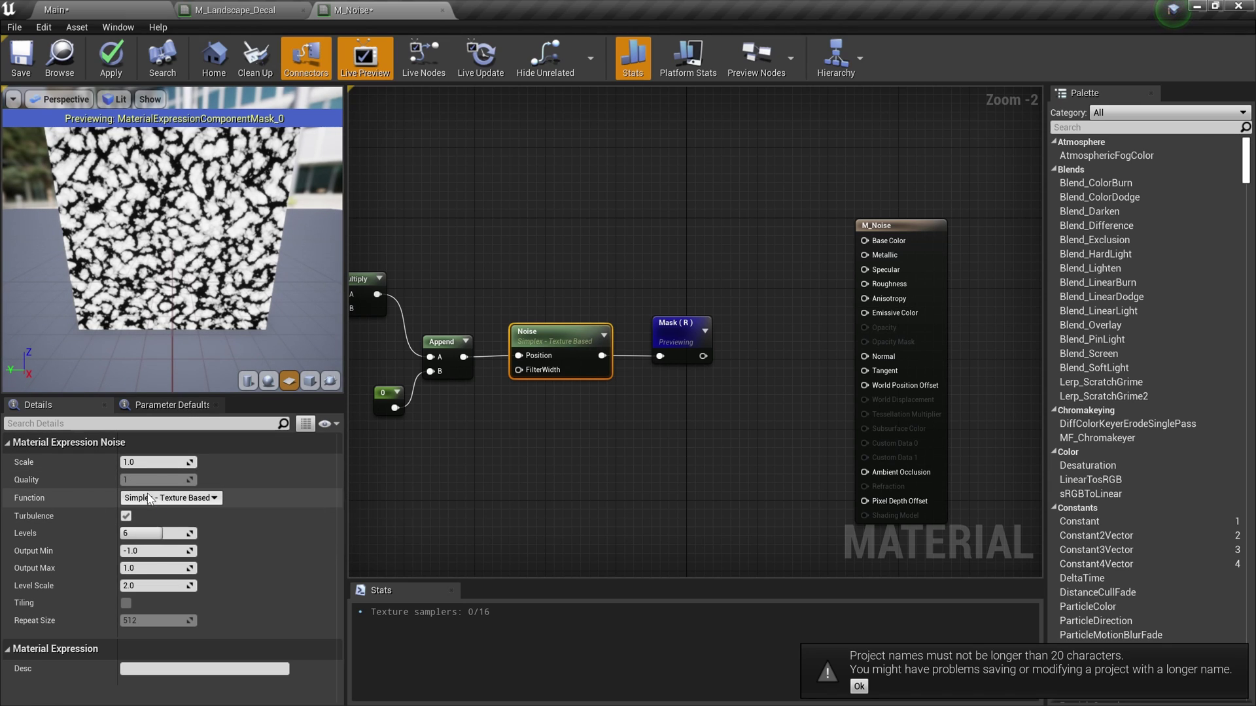
Step: Try the Fast Gradient - 3D Texture and Gradient - Computational functions on the Noise node, and return it to Simplex - Texture Based
{"action": "left_click", "coordinate": [190, 499]}
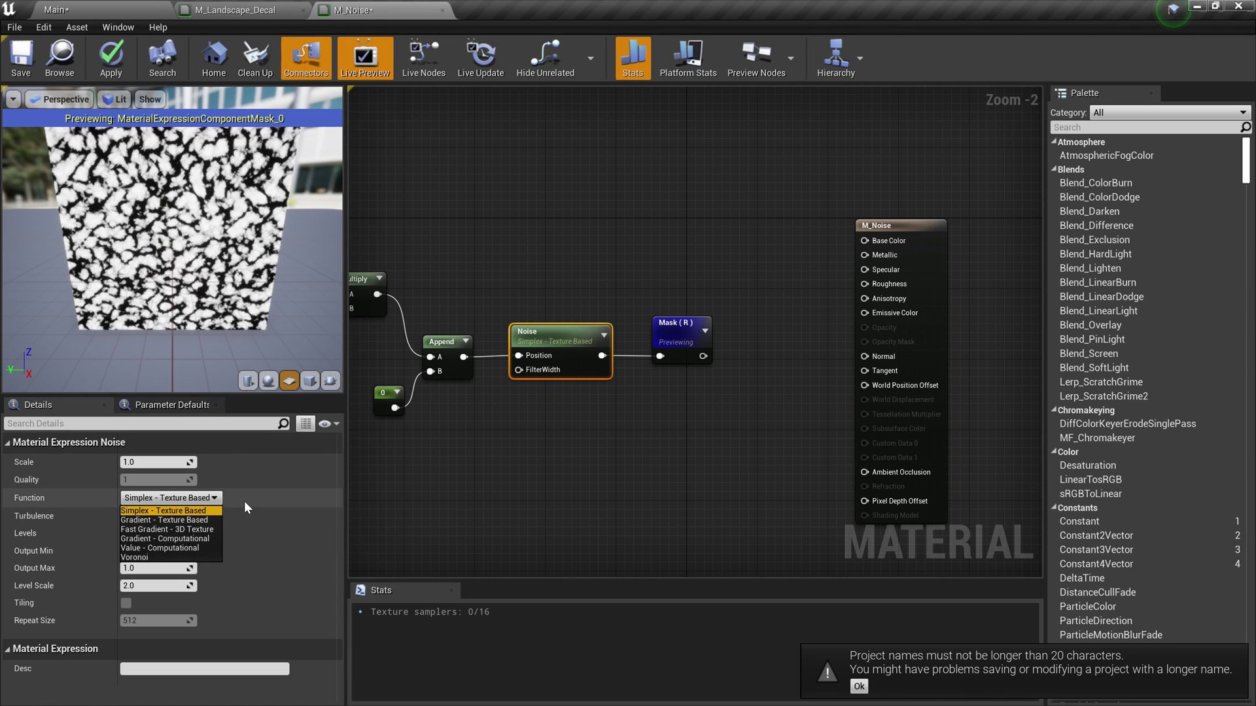
{"action": "left_click", "coordinate": [143, 530]}
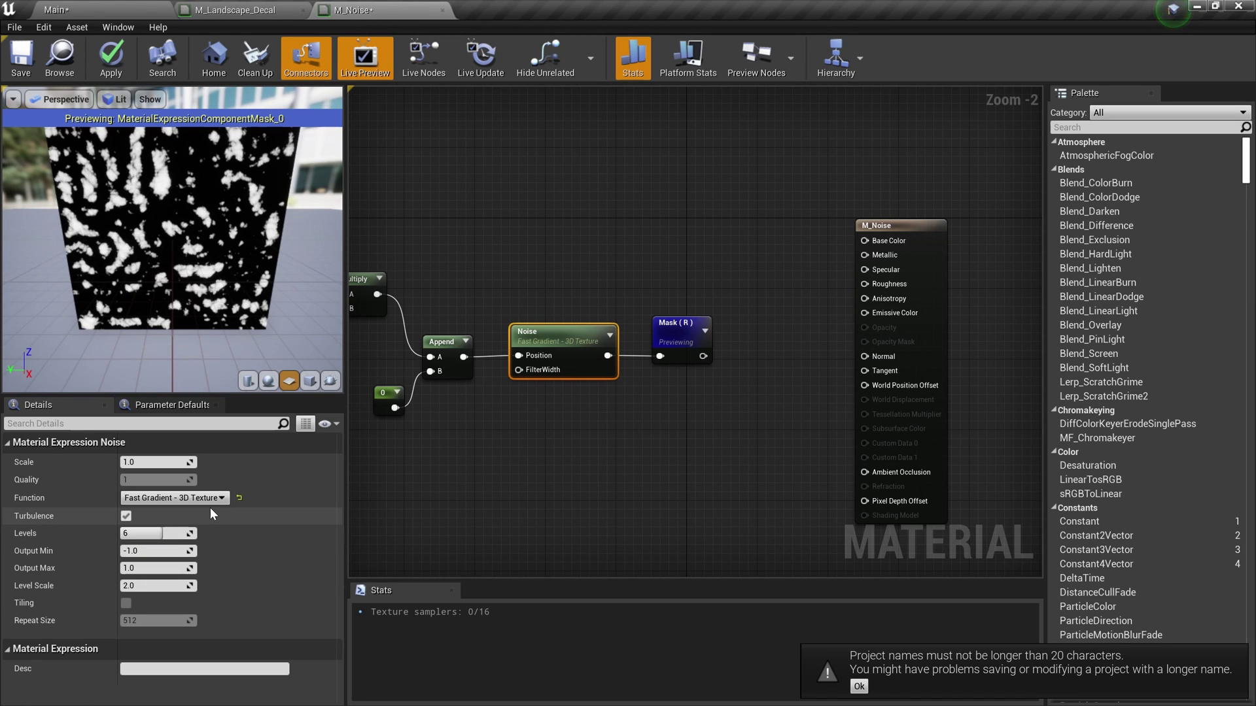
{"action": "left_click", "coordinate": [195, 499]}
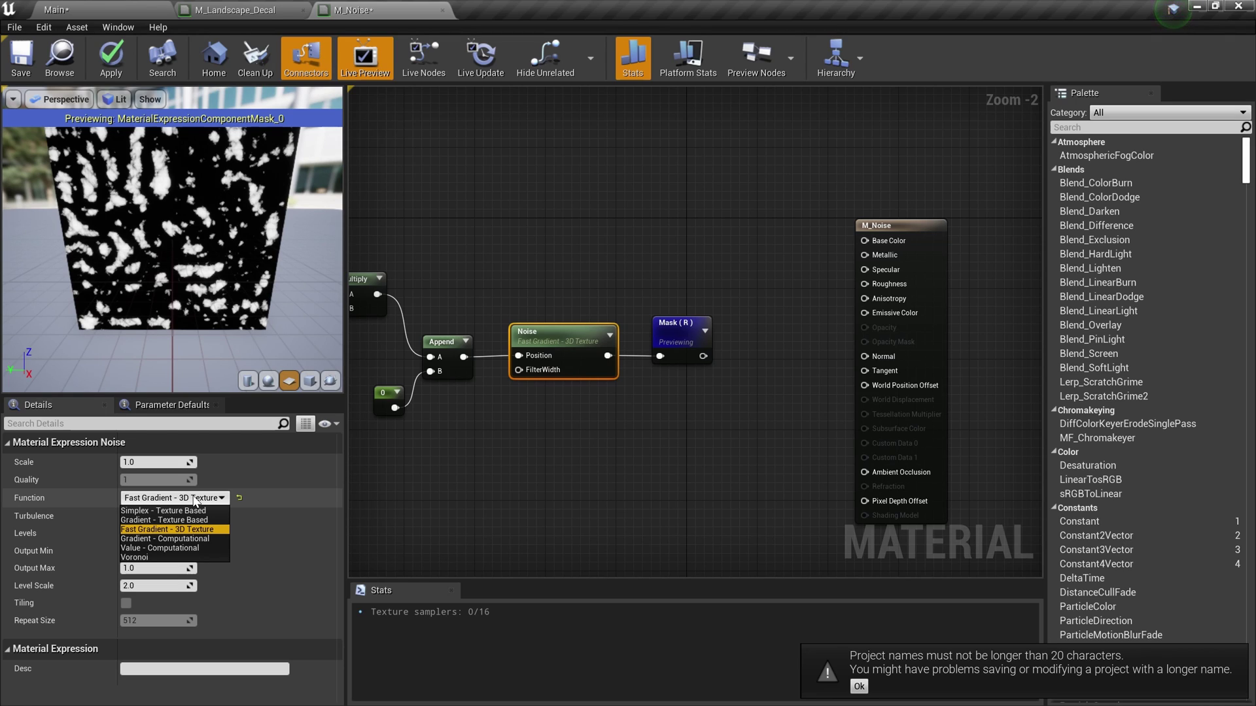
{"action": "left_click", "coordinate": [169, 539]}
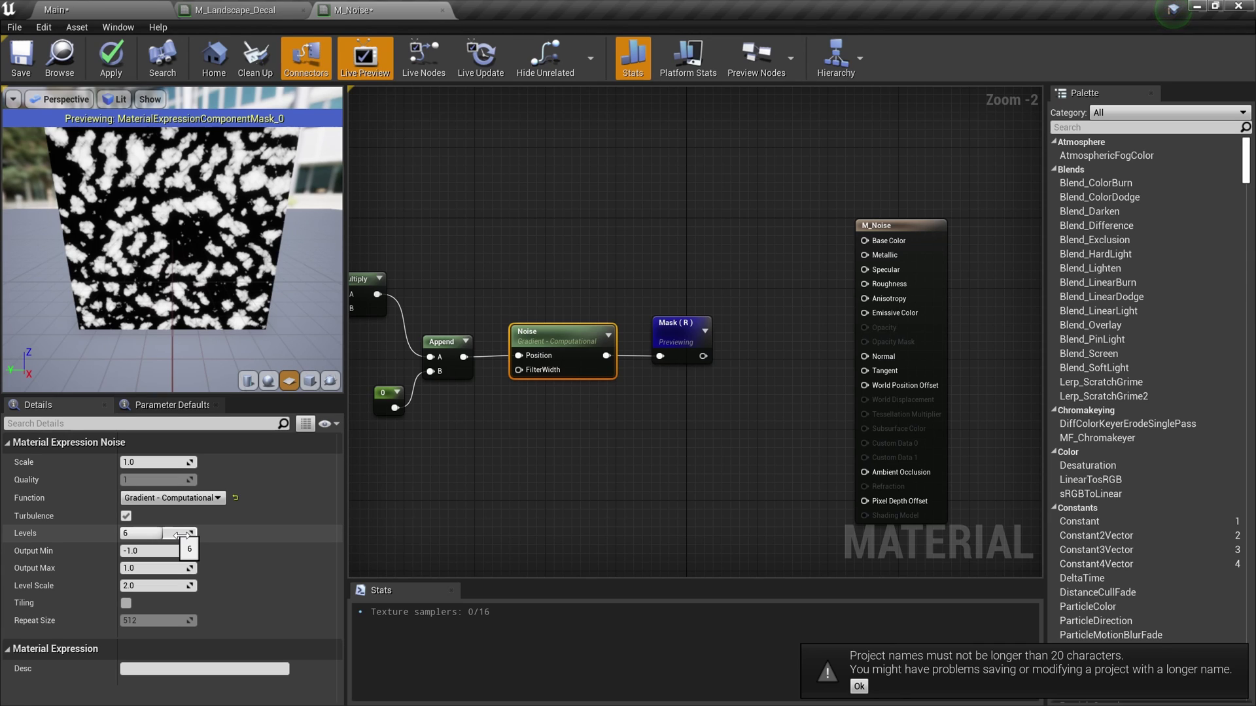
{"action": "left_click", "coordinate": [182, 498]}
{"action": "left_click", "coordinate": [184, 513]}
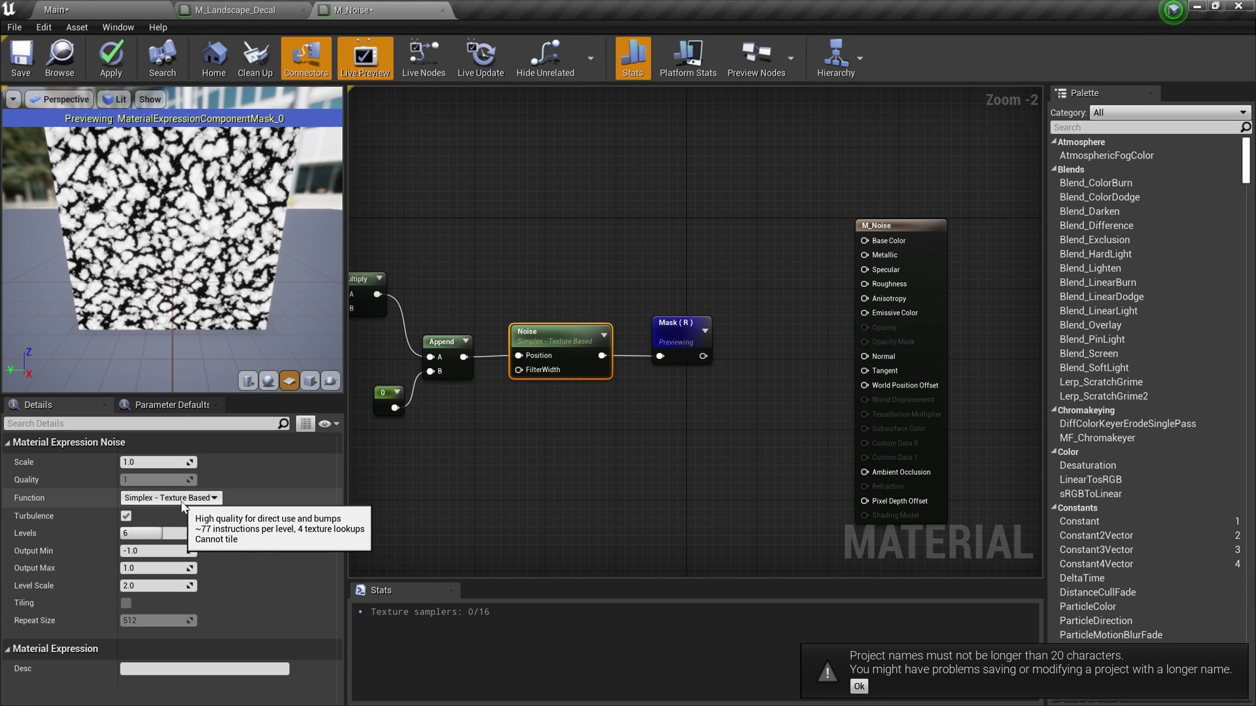
Step: Set the Noise node's function to Gradient - Computational and its Levels to 10
{"action": "left_click", "coordinate": [180, 503]}
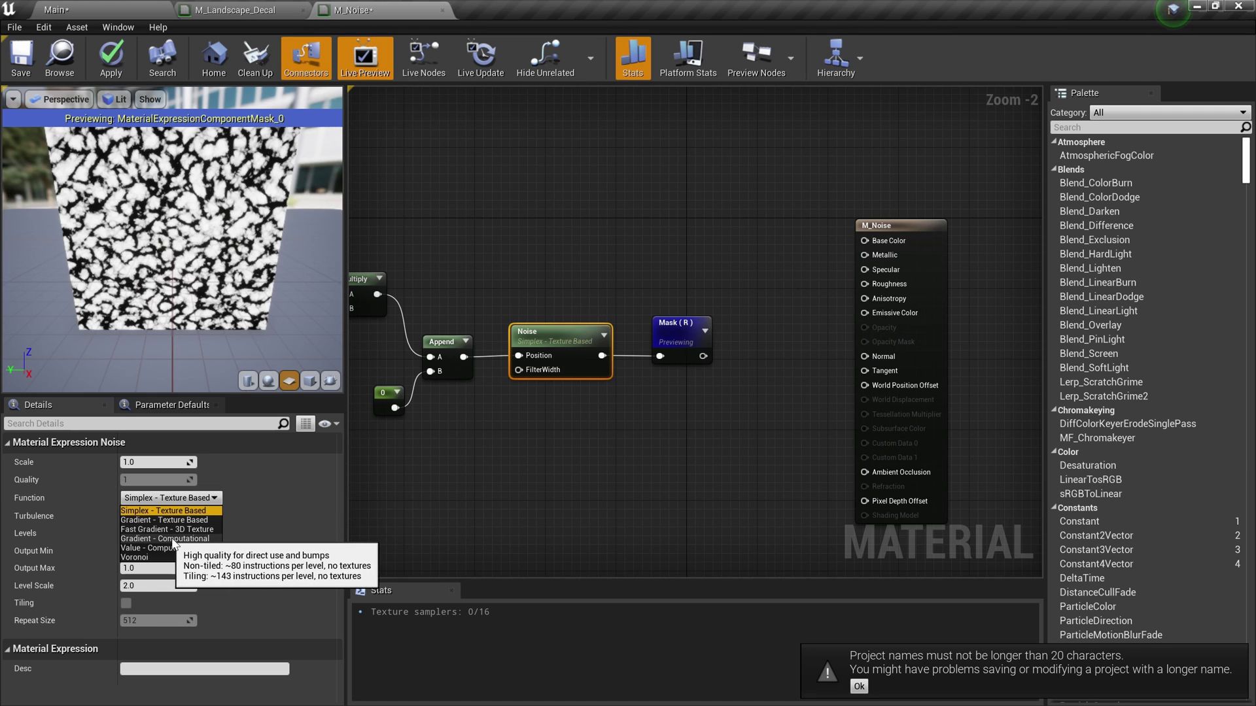
{"action": "left_click", "coordinate": [152, 539]}
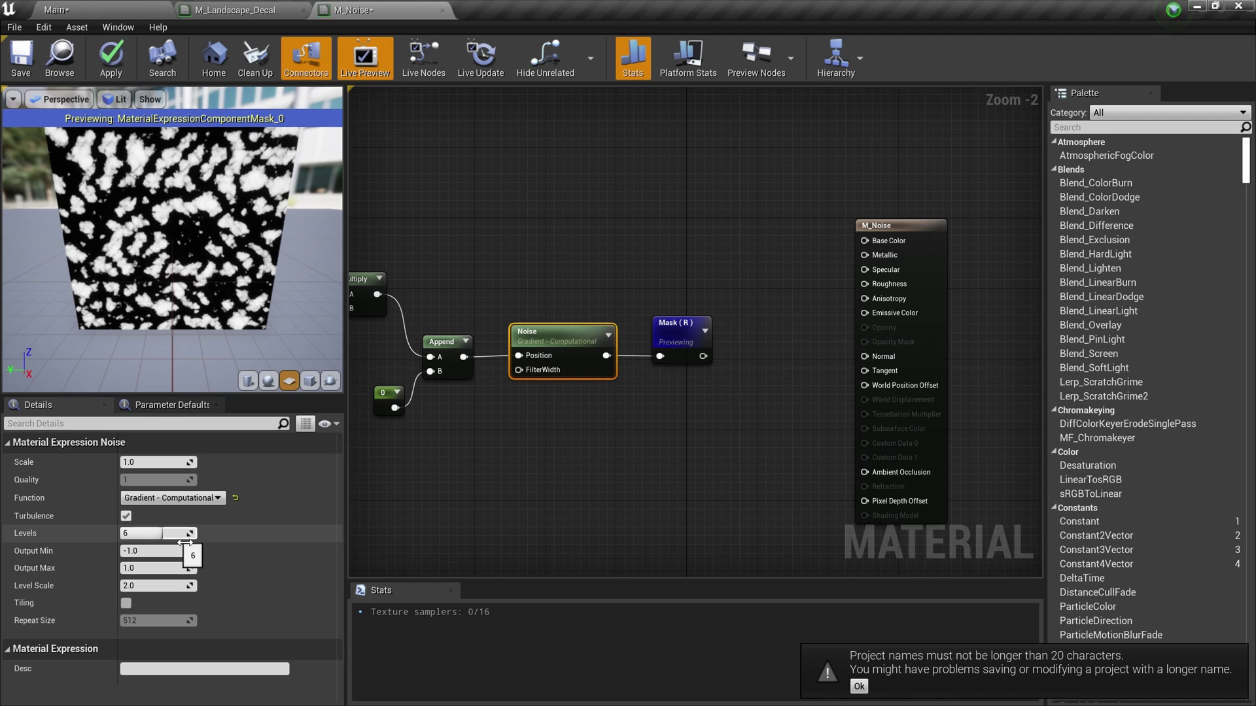
{"action": "left_click", "coordinate": [165, 533]}
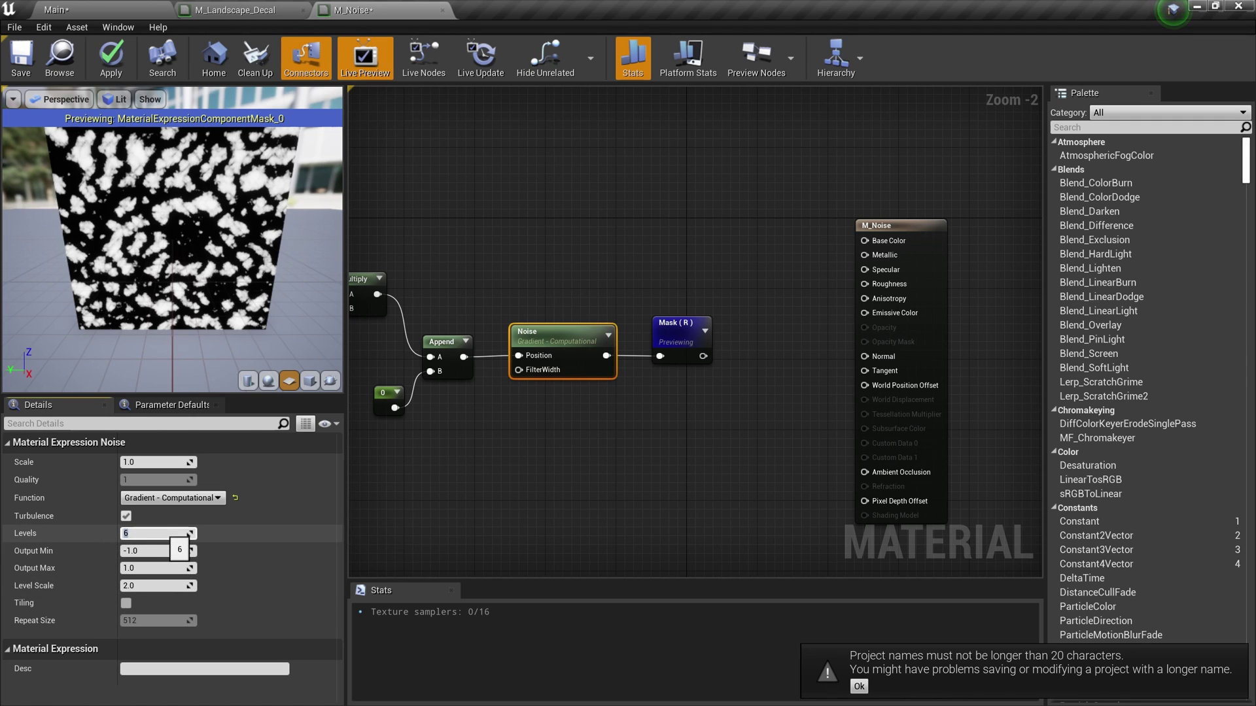
{"action": "left_click", "coordinate": [536, 496]}
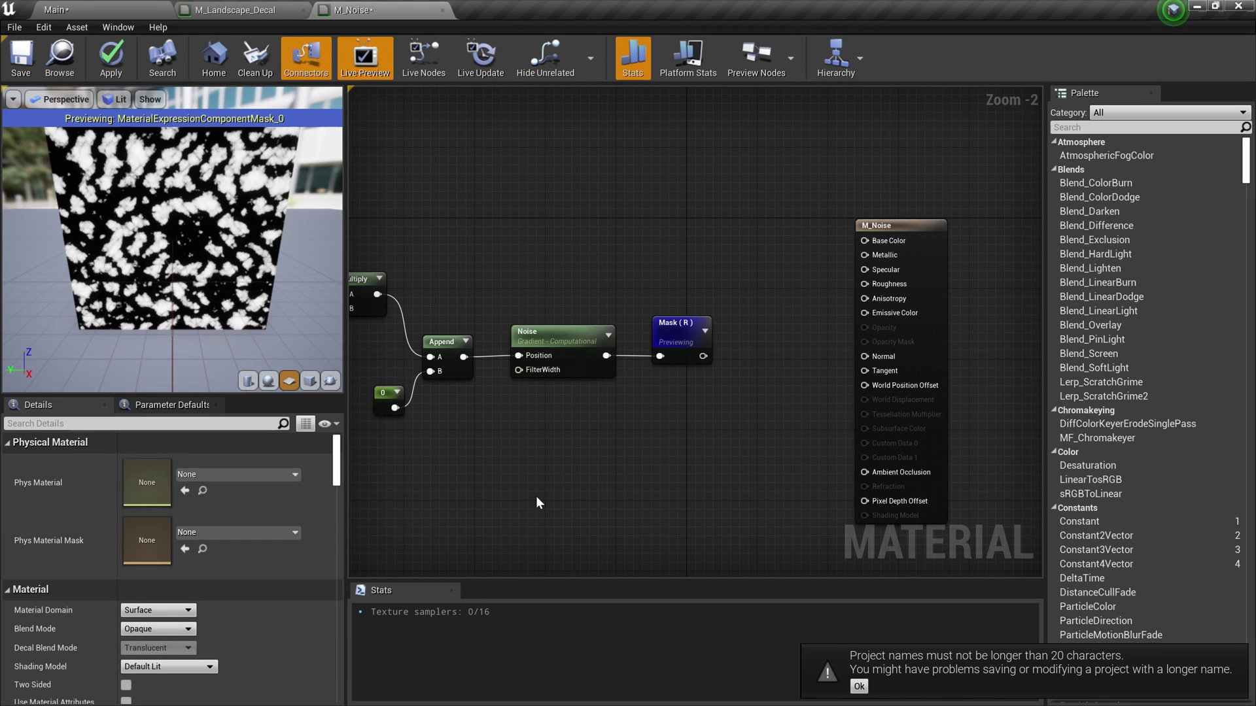
{"action": "scroll", "coordinate": [164, 285], "scroll_direction": "up", "scroll_amount": 5}
{"action": "scroll", "coordinate": [131, 258], "scroll_direction": "down", "scroll_amount": 5}
{"action": "scroll", "coordinate": [223, 186], "scroll_direction": "up", "scroll_amount": 5}
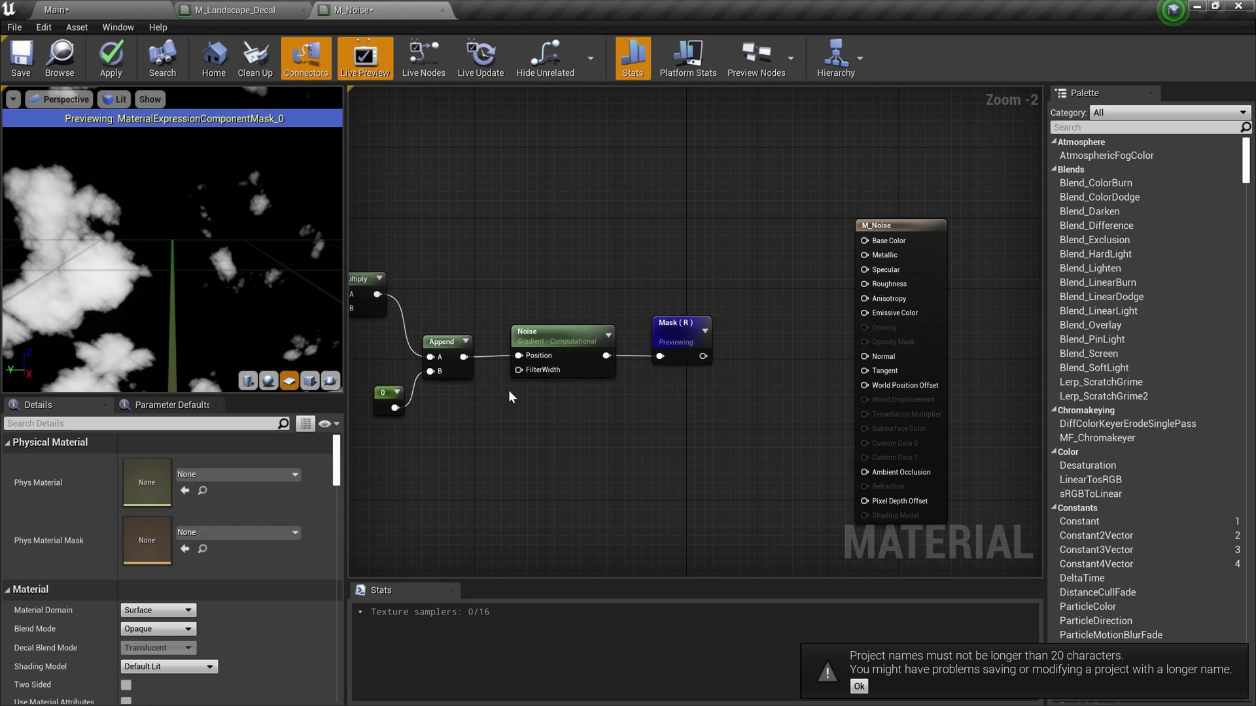
{"action": "left_click", "coordinate": [563, 347]}
{"action": "scroll", "coordinate": [159, 362], "scroll_direction": "down", "scroll_amount": 3}
{"action": "scroll", "coordinate": [159, 360], "scroll_direction": "down", "scroll_amount": 3}
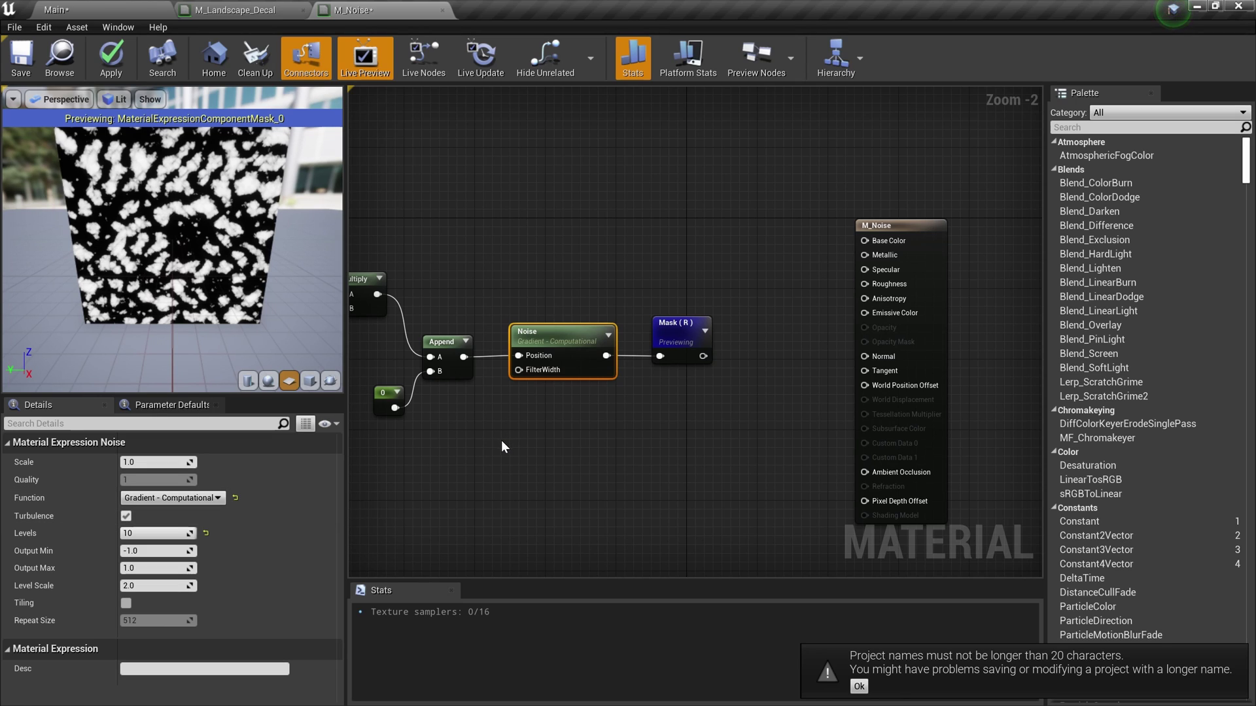
Step: Delete the Mask (R) node and connect the Noise output directly to the material's Base Color
{"action": "scroll", "coordinate": [480, 452], "scroll_direction": "down", "scroll_amount": 1}
{"action": "right_click_drag", "start_coordinate": [485, 456], "coordinate": [614, 456]}
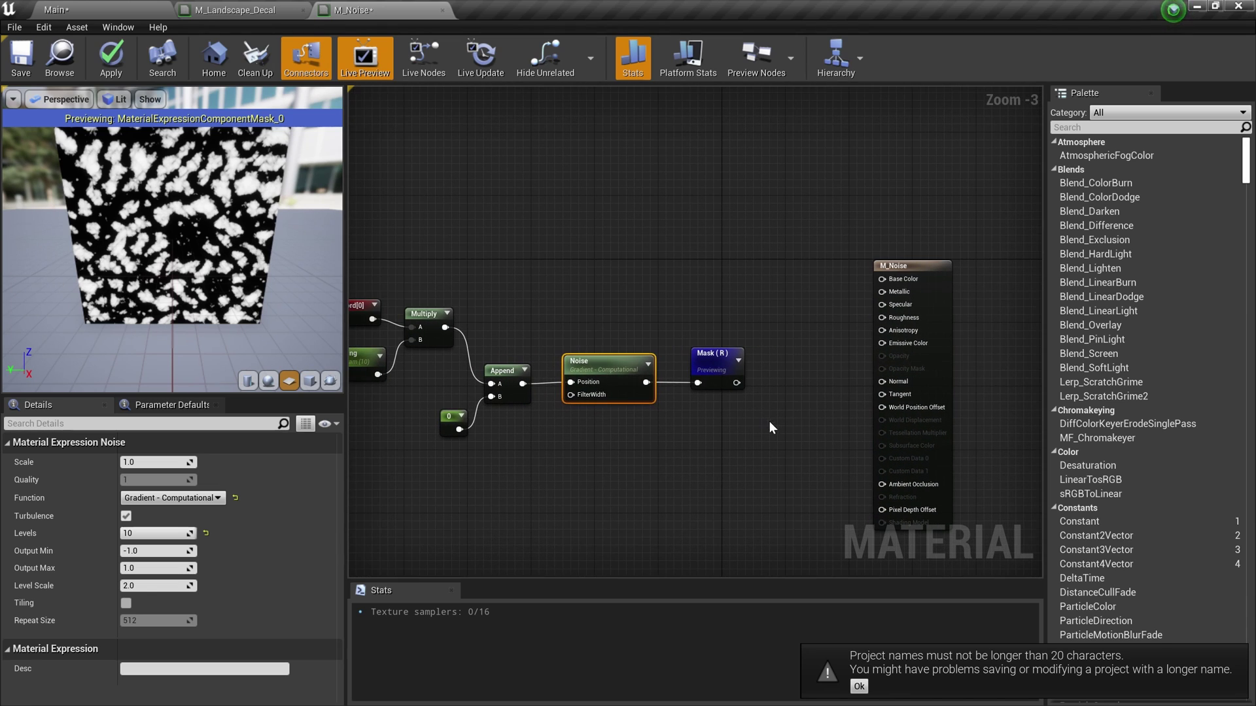
{"action": "left_click", "coordinate": [707, 351]}
{"action": "key", "text": "Delete"}
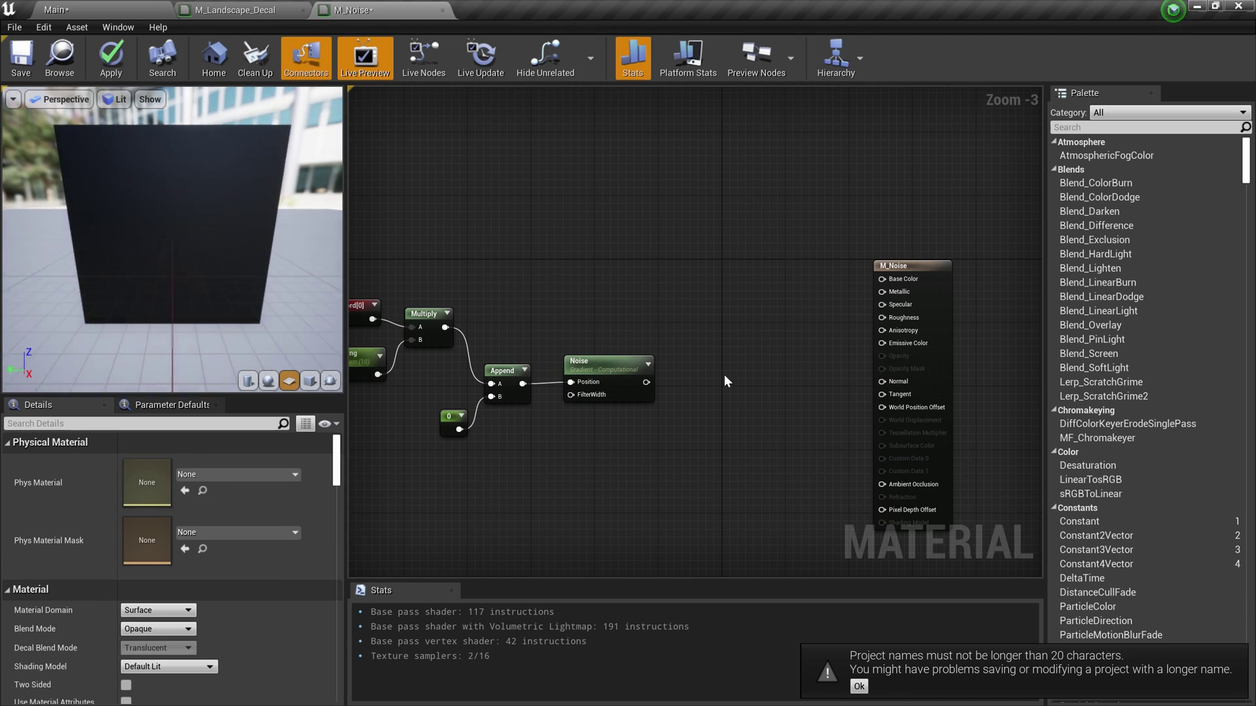
{"action": "left_click_drag", "start_coordinate": [646, 382], "coordinate": [886, 279]}
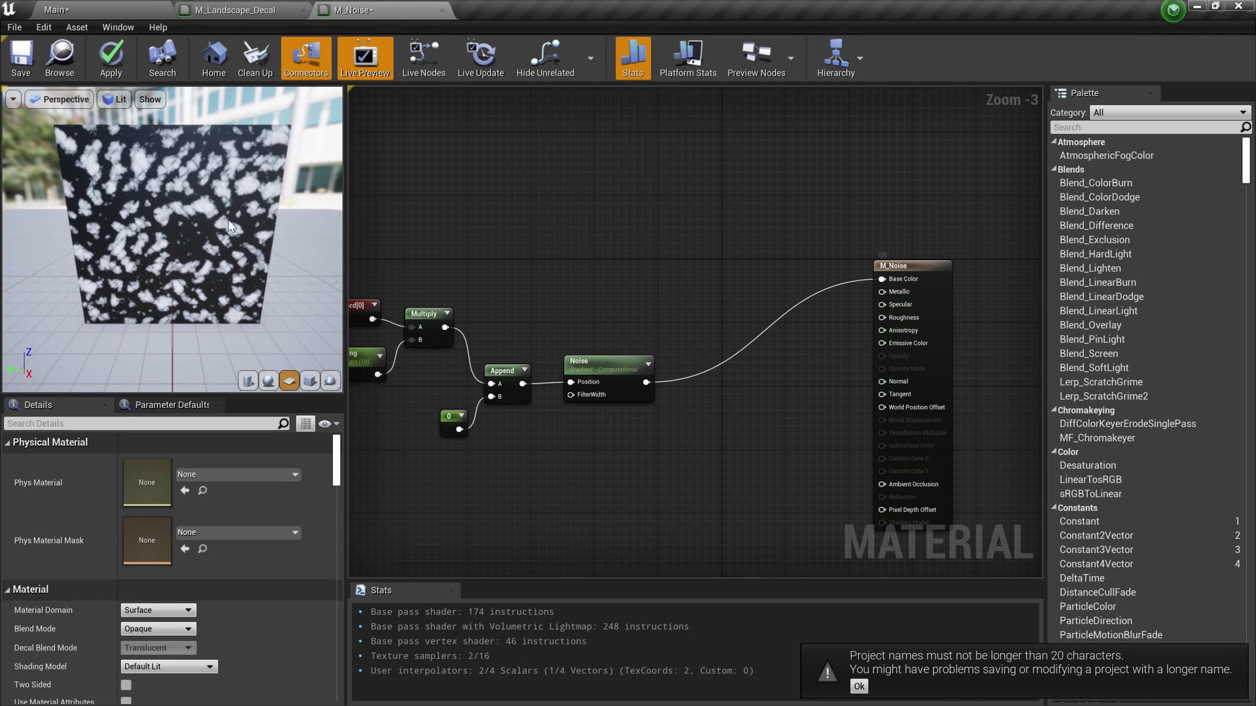
Step: Save the M_Noise material and return to the Main level to view the noise on the plane
{"action": "left_click", "coordinate": [21, 58]}
{"action": "left_click", "coordinate": [57, 9]}
{"action": "mouse_move", "coordinate": [380, 276]}
{"action": "right_mouse_down"}
{"action": "mouse_move", "coordinate": [426, 321]}
{"action": "mouse_move", "coordinate": [363, 255]}
{"action": "mouse_move", "coordinate": [377, 277]}
{"action": "right_mouse_up"}
{"action": "key", "text": "w"}
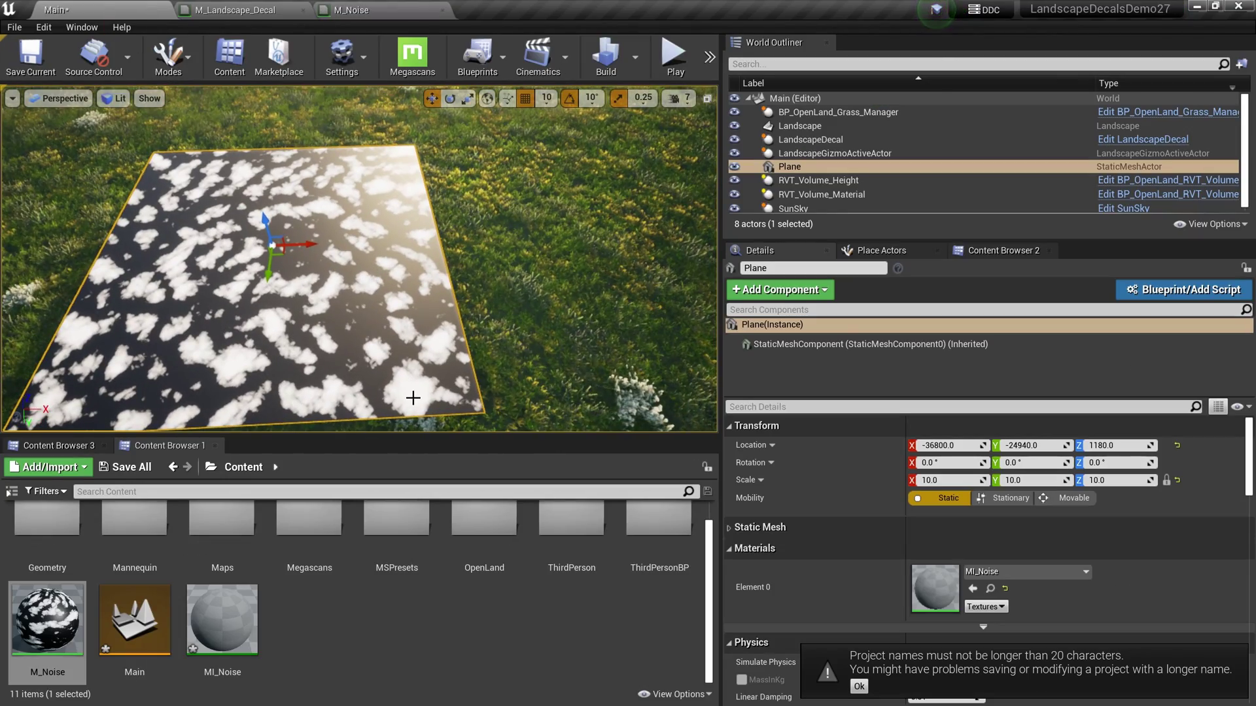
Step: Open the MI_Noise material instance, enable its Tiling override and raise the value to about 13.33
{"action": "double_click", "coordinate": [222, 619]}
{"action": "left_click_drag", "start_coordinate": [496, 12], "coordinate": [575, 77]}
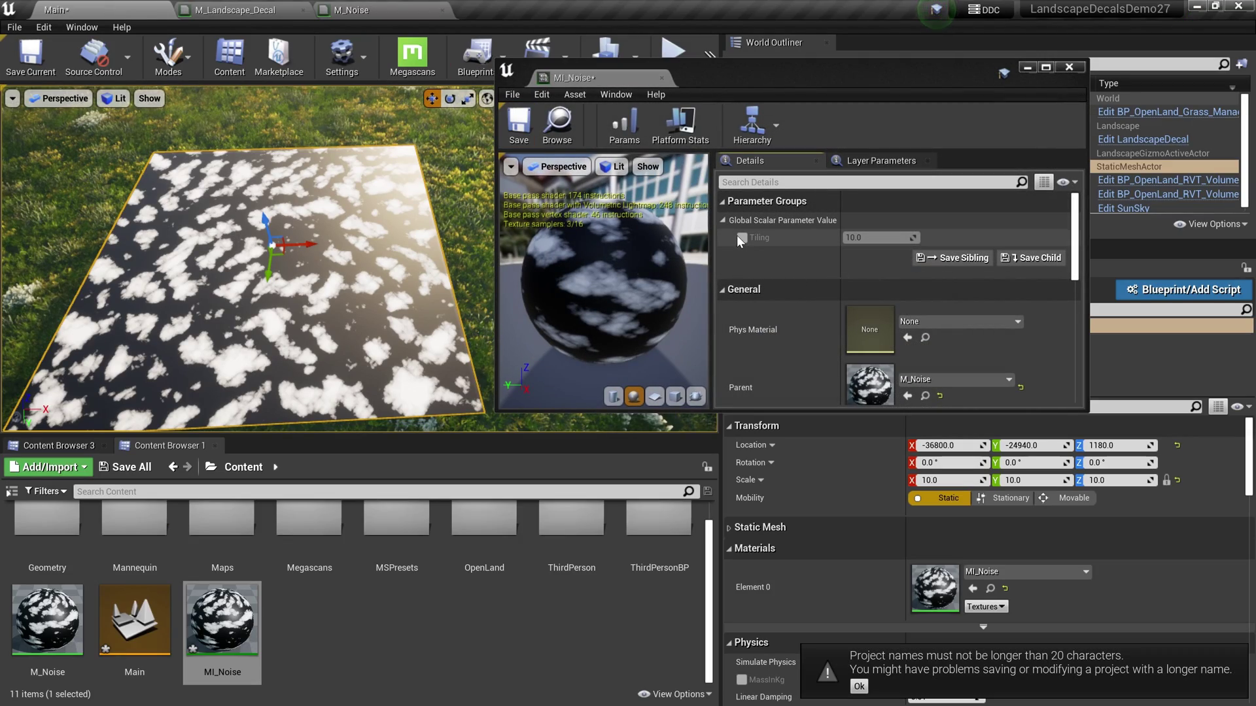
{"action": "left_click", "coordinate": [741, 238]}
{"action": "left_click_drag", "start_coordinate": [876, 237], "coordinate": [792, 234]}
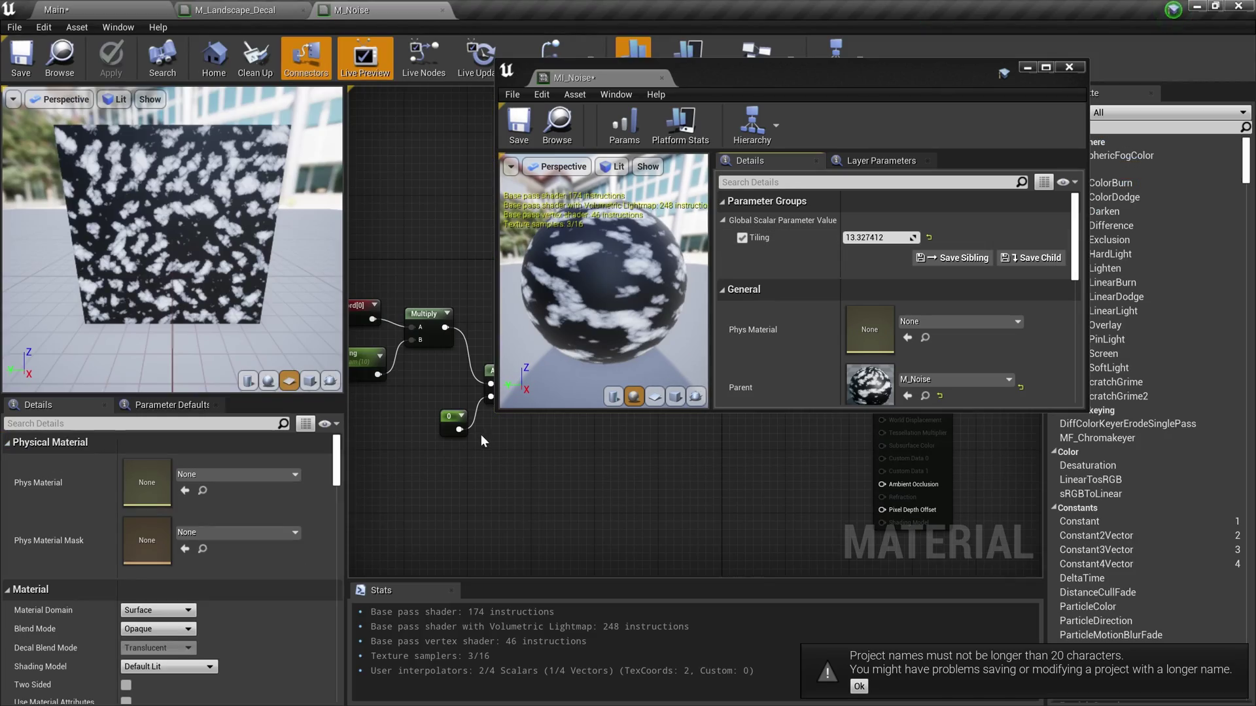
Step: Replace the Multiply node in M_Noise with a Divide node that divides TexCoord by Tiling and feeds Append's A input
{"action": "left_click_drag", "start_coordinate": [698, 85], "coordinate": [857, 132]}
{"action": "scroll", "coordinate": [425, 242], "scroll_direction": "up", "scroll_amount": 1}
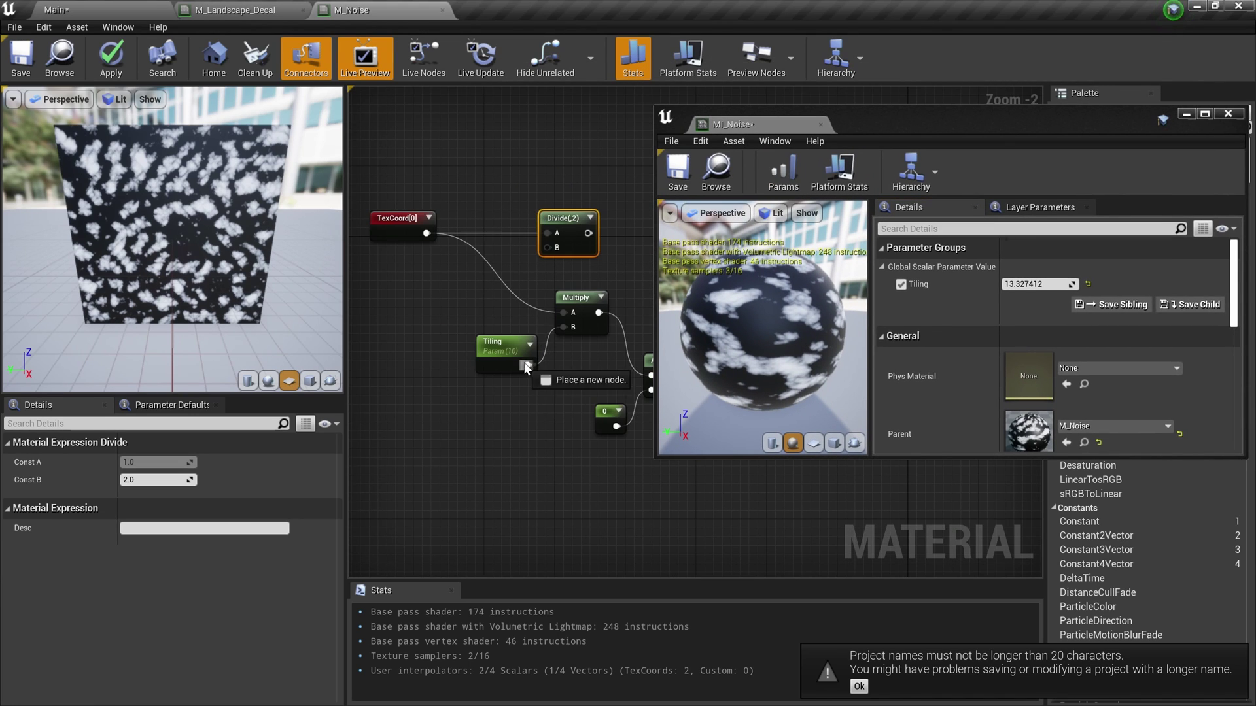
{"action": "left_click_drag", "start_coordinate": [526, 368], "coordinate": [548, 248]}
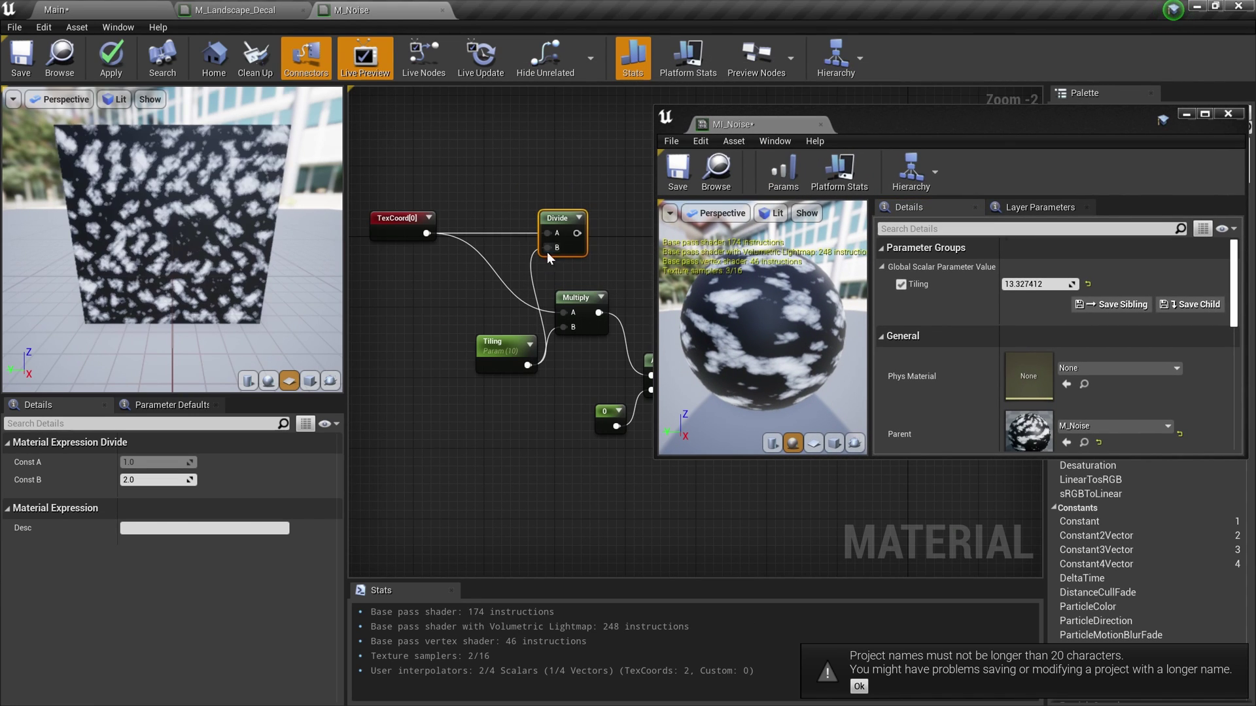
{"action": "left_click_drag", "start_coordinate": [598, 312], "coordinate": [585, 242], "text": "ctrl"}
{"action": "left_click", "coordinate": [582, 309]}
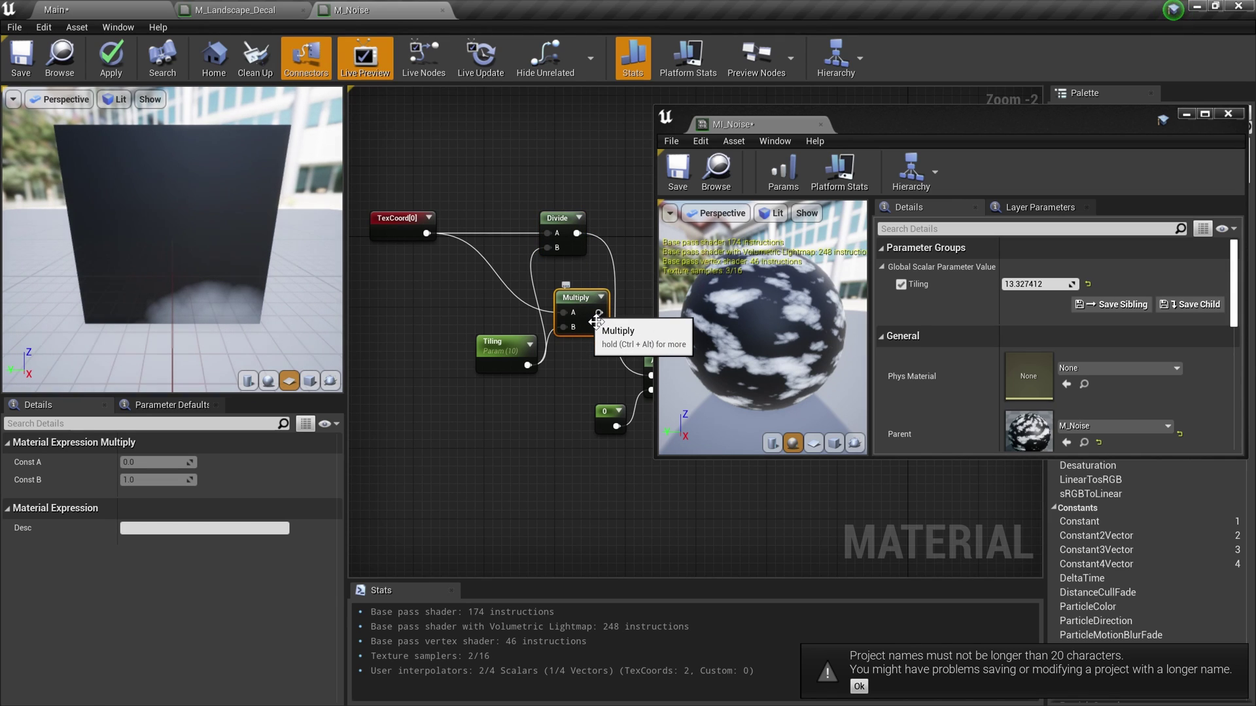
{"action": "key", "text": "Delete"}
Step: Set the Tiling parameter's default value to 1 and save the M_Noise material
{"action": "left_click", "coordinate": [487, 371]}
{"action": "left_click", "coordinate": [147, 511]}
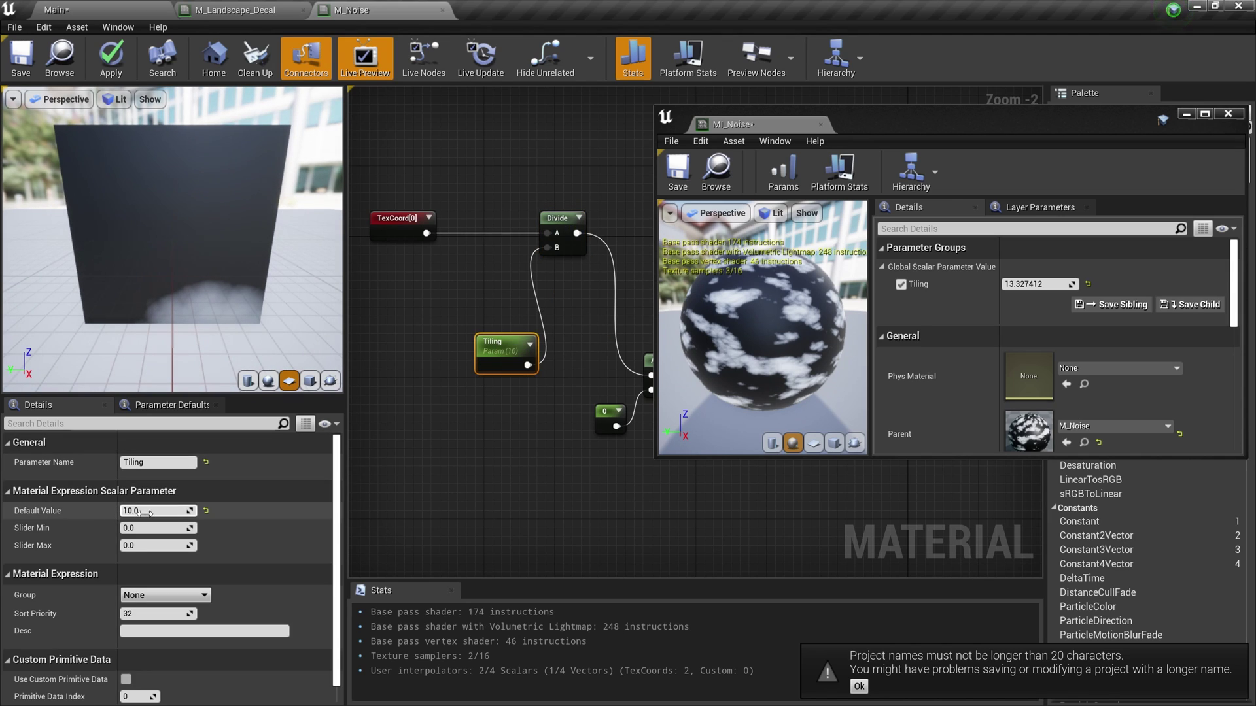
{"action": "type", "text": "1"}
{"action": "left_click", "coordinate": [451, 454]}
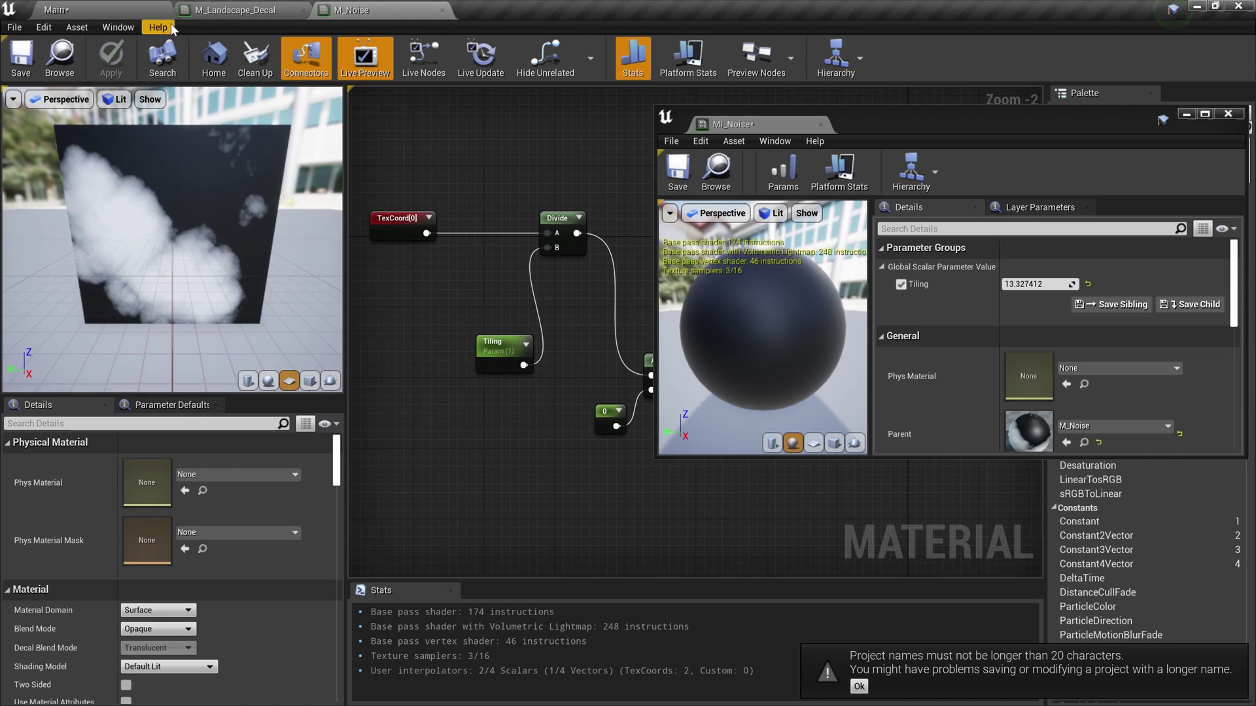
Step: Return to the Main level and set MI_Noise's Tiling to 1, then lower it to about 0.248 to enlarge the plane's pattern
{"action": "left_click", "coordinate": [57, 9]}
{"action": "left_click_drag", "start_coordinate": [1047, 284], "coordinate": [989, 284]}
{"action": "left_click", "coordinate": [1049, 285]}
{"action": "type", "text": "1"}
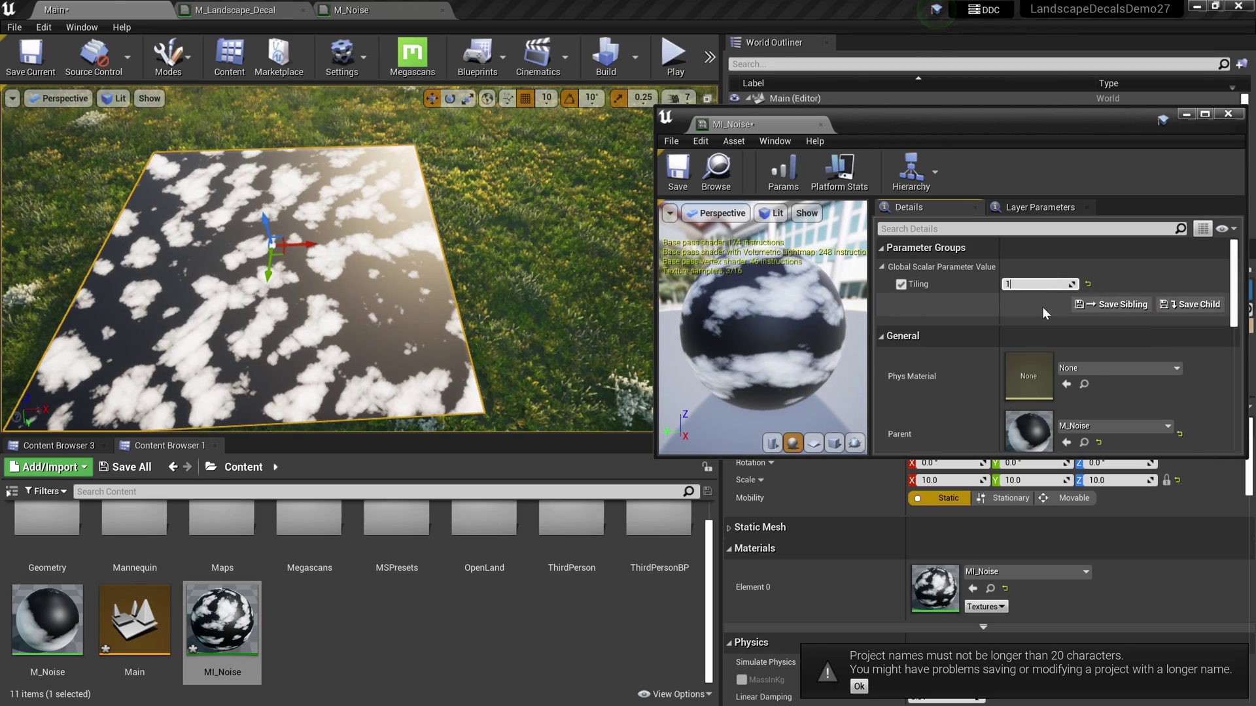
{"action": "key", "text": "Return"}
{"action": "mouse_move", "coordinate": [1041, 288]}
{"action": "left_mouse_down"}
{"action": "mouse_move", "coordinate": [1014, 285]}
{"action": "mouse_move", "coordinate": [1046, 285]}
{"action": "mouse_move", "coordinate": [1026, 285]}
{"action": "left_mouse_up"}
{"action": "scroll", "coordinate": [463, 265], "scroll_direction": "down", "scroll_amount": 2}
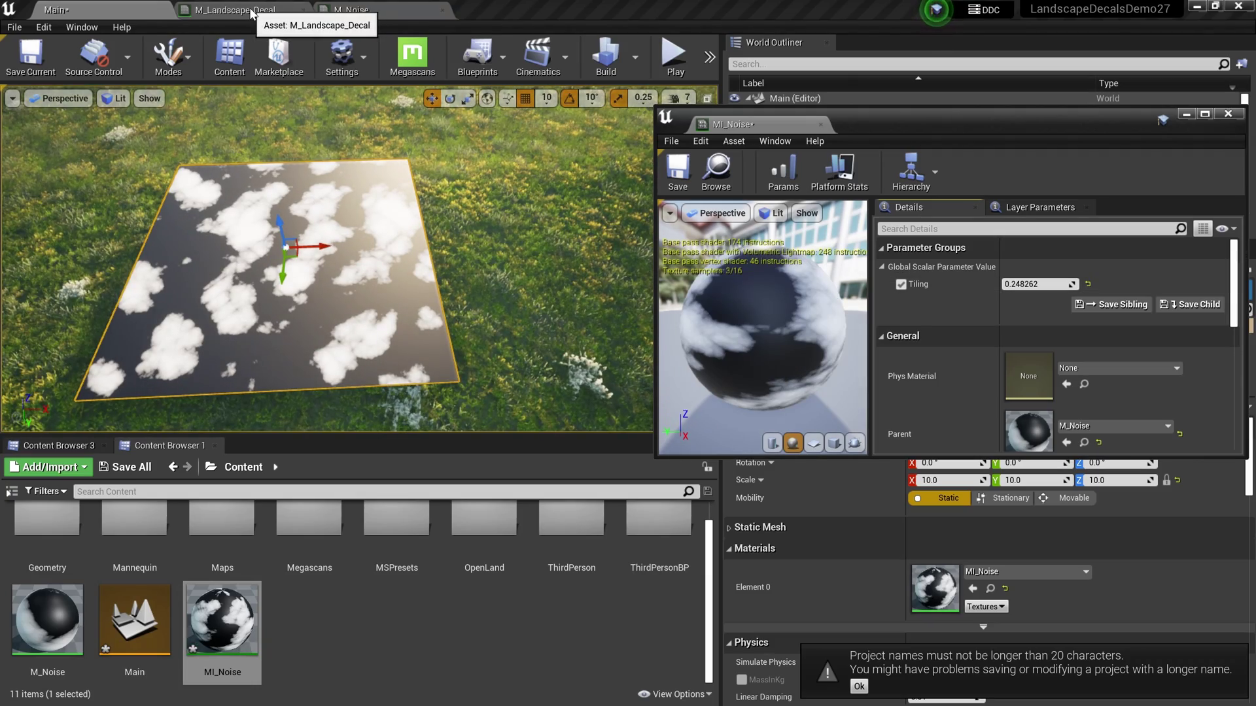
Step: Set the Noise node's Output Min to 0 in M_Noise and inspect the pattern on the preview plane
{"action": "left_click", "coordinate": [351, 10]}
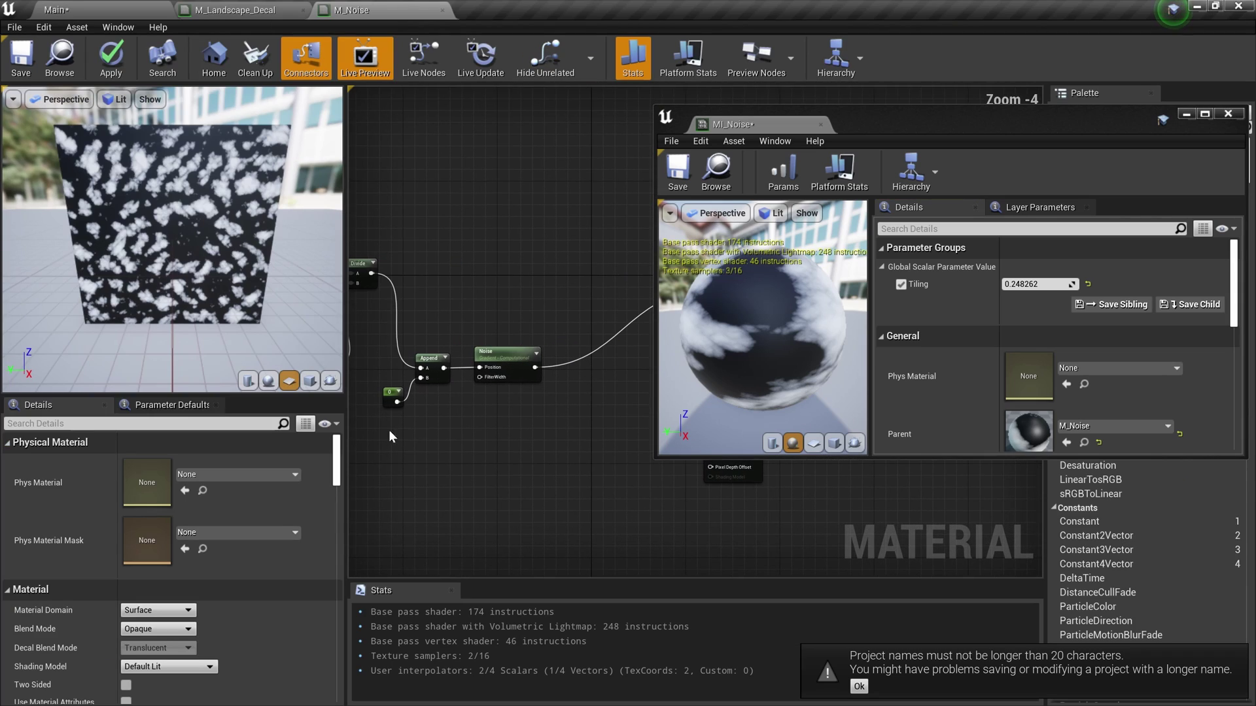
{"action": "left_click", "coordinate": [509, 365]}
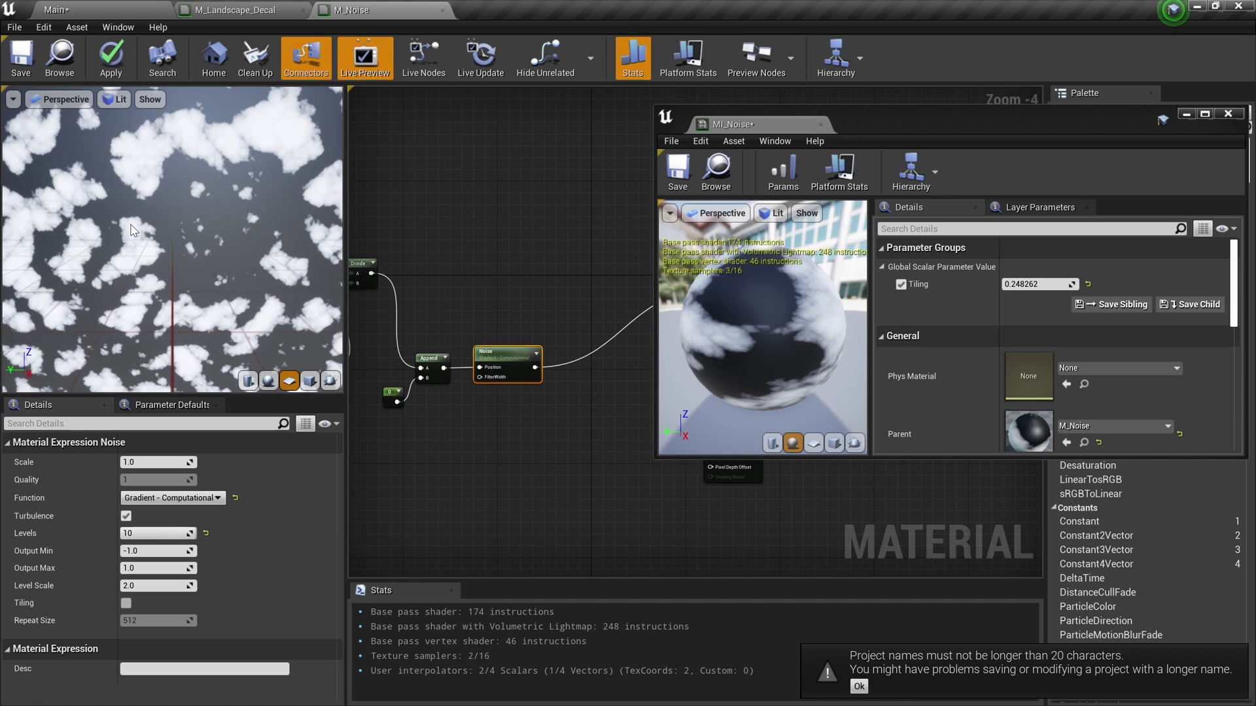
{"action": "left_click_drag", "start_coordinate": [133, 211], "coordinate": [131, 270]}
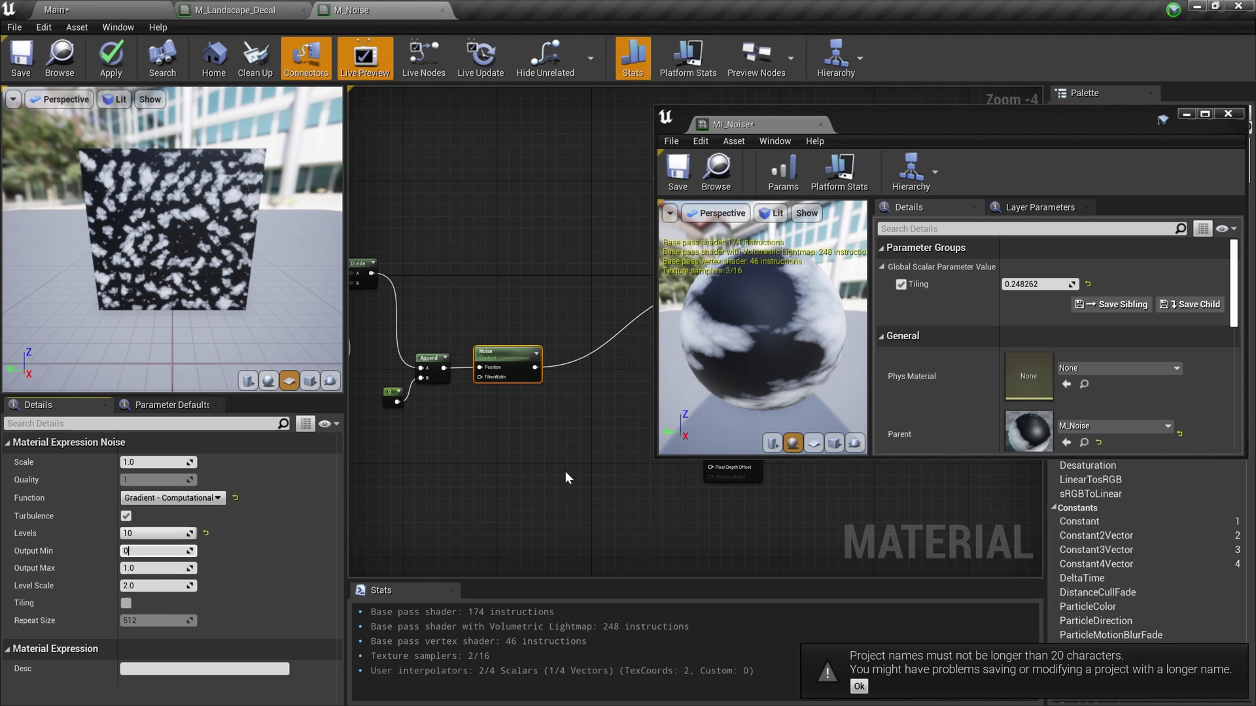
{"action": "key", "text": "Return"}
{"action": "left_click", "coordinate": [528, 482]}
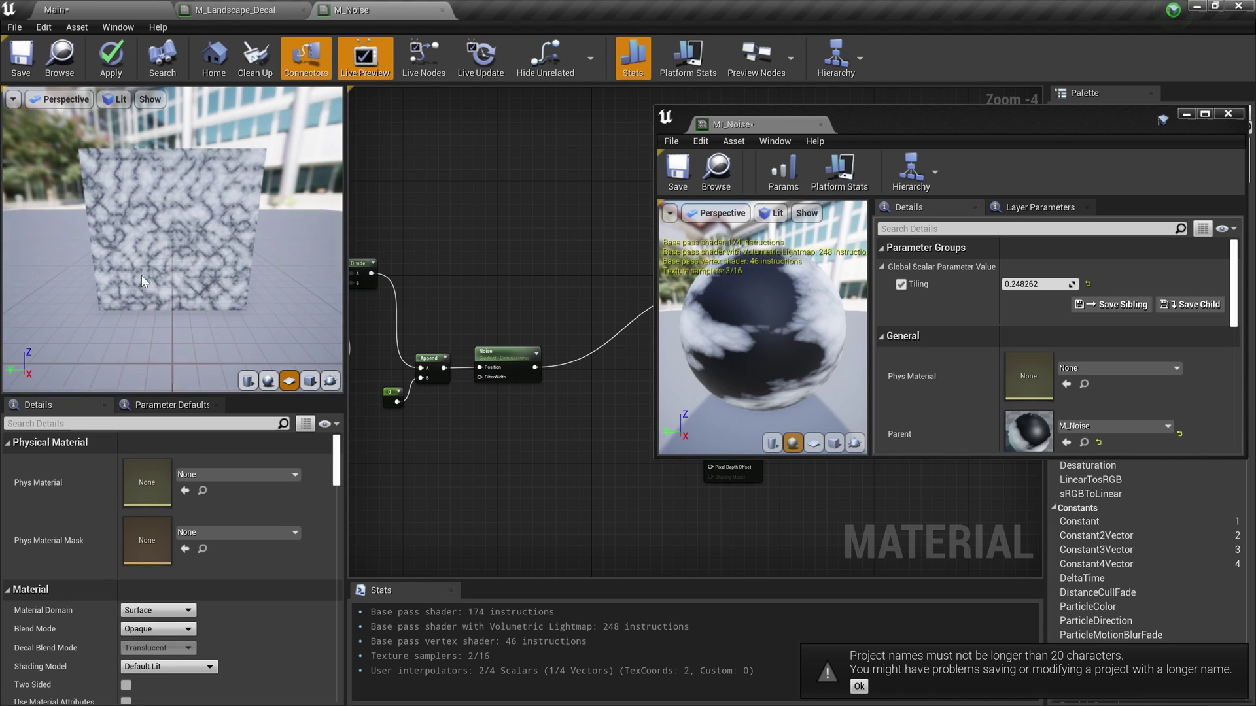
{"action": "scroll", "coordinate": [154, 255], "scroll_direction": "up", "scroll_amount": 6}
{"action": "scroll", "coordinate": [155, 255], "scroll_direction": "down", "scroll_amount": 4}
{"action": "scroll", "coordinate": [155, 255], "scroll_direction": "up", "scroll_amount": 4}
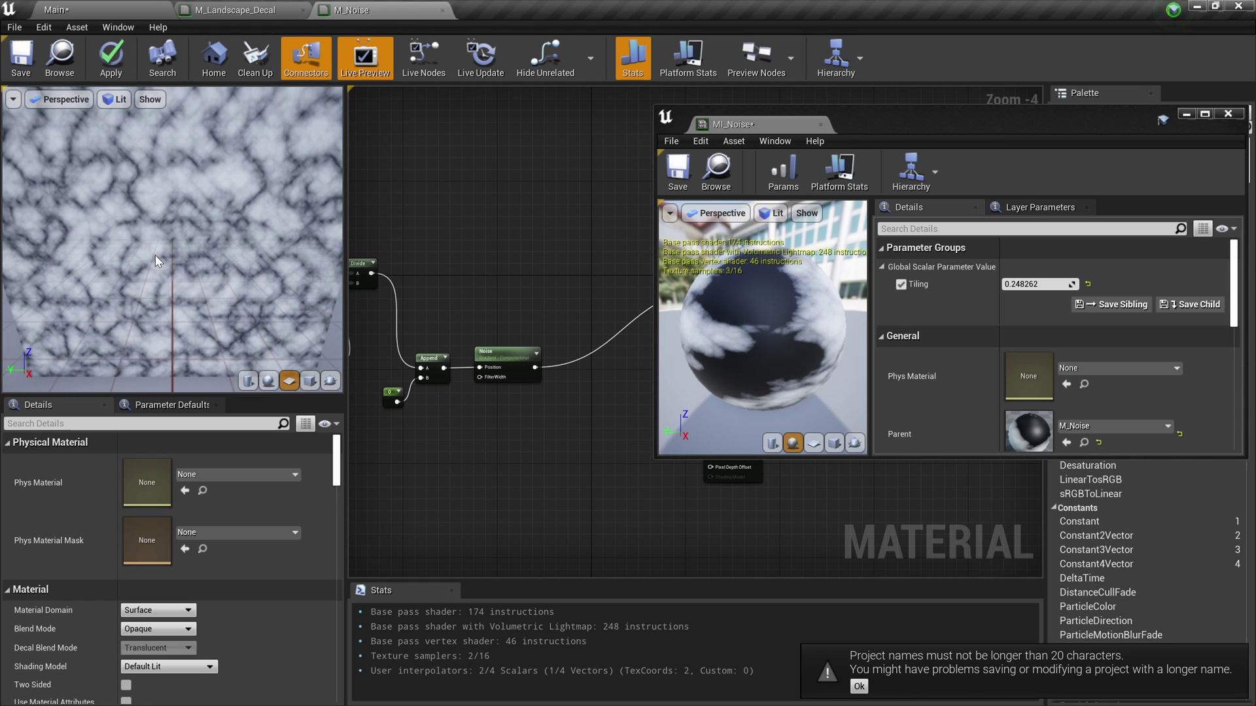
{"action": "scroll", "coordinate": [155, 268], "scroll_direction": "up", "scroll_amount": 4}
{"action": "scroll", "coordinate": [155, 267], "scroll_direction": "down", "scroll_amount": 8}
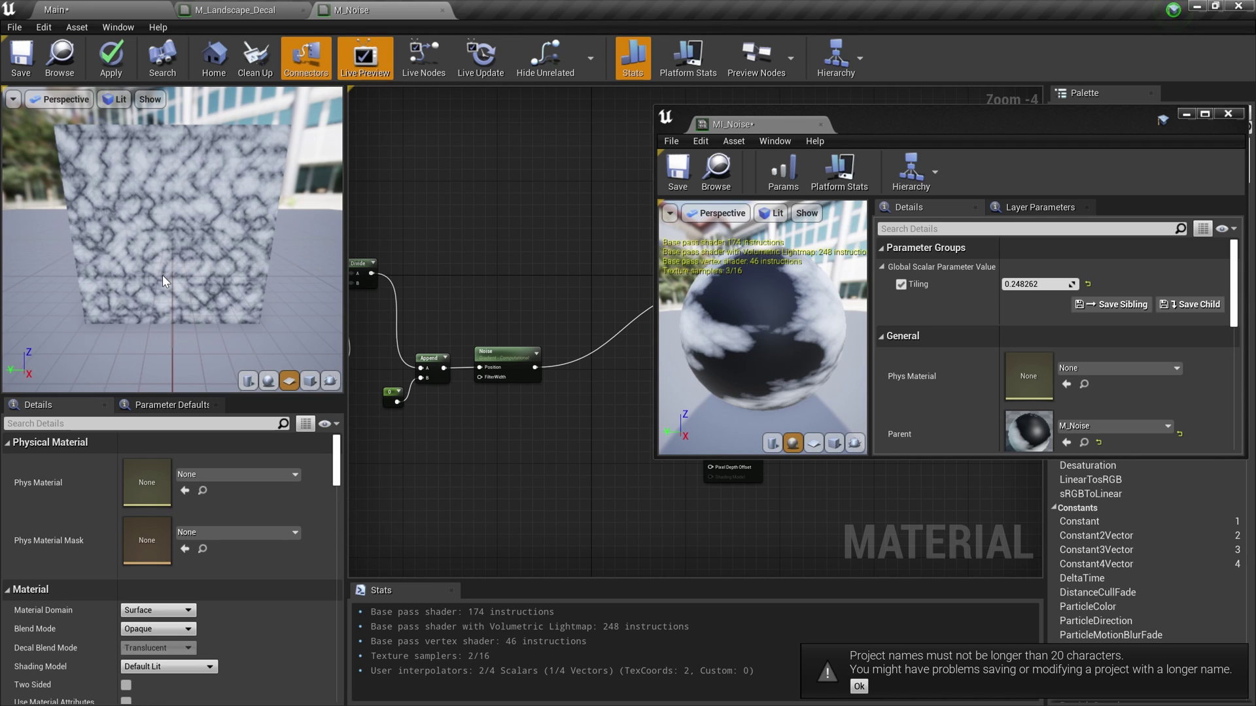
Step: Add a LinearInterpolate node to the M_Noise graph between the Noise node and the material result node
{"action": "left_click_drag", "start_coordinate": [948, 123], "coordinate": [1112, 306]}
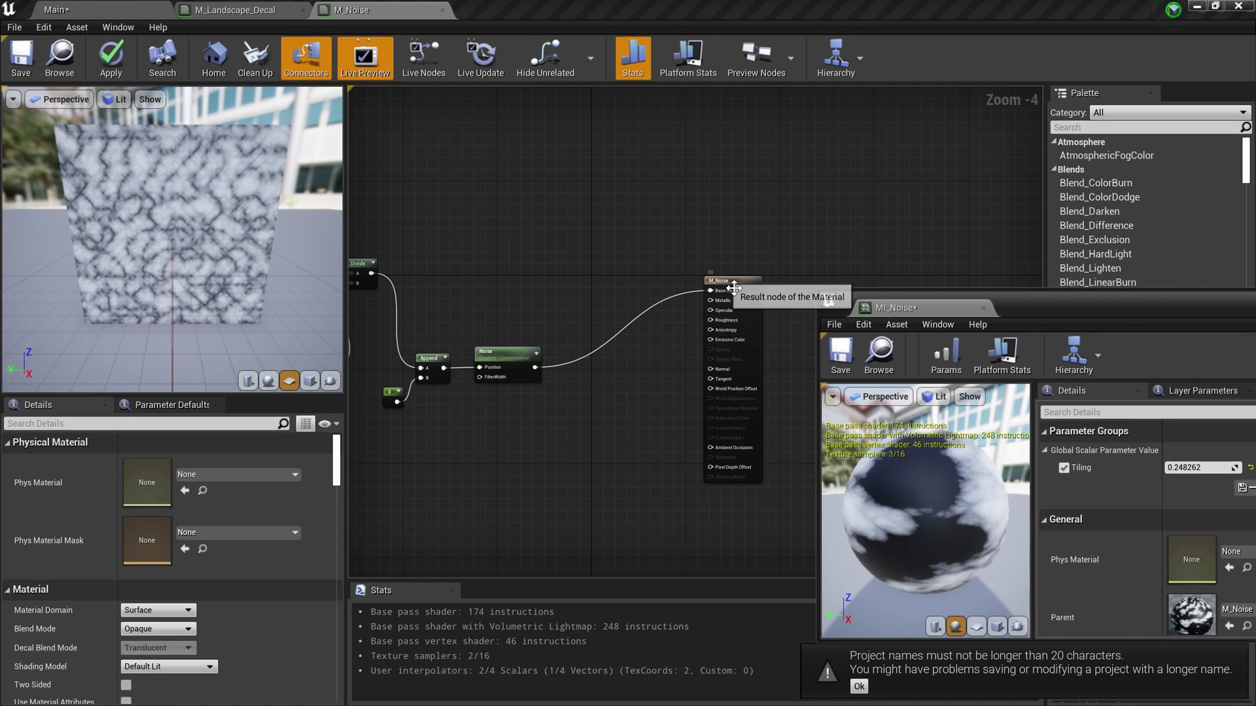
{"action": "scroll", "coordinate": [552, 362], "scroll_direction": "up", "scroll_amount": 2}
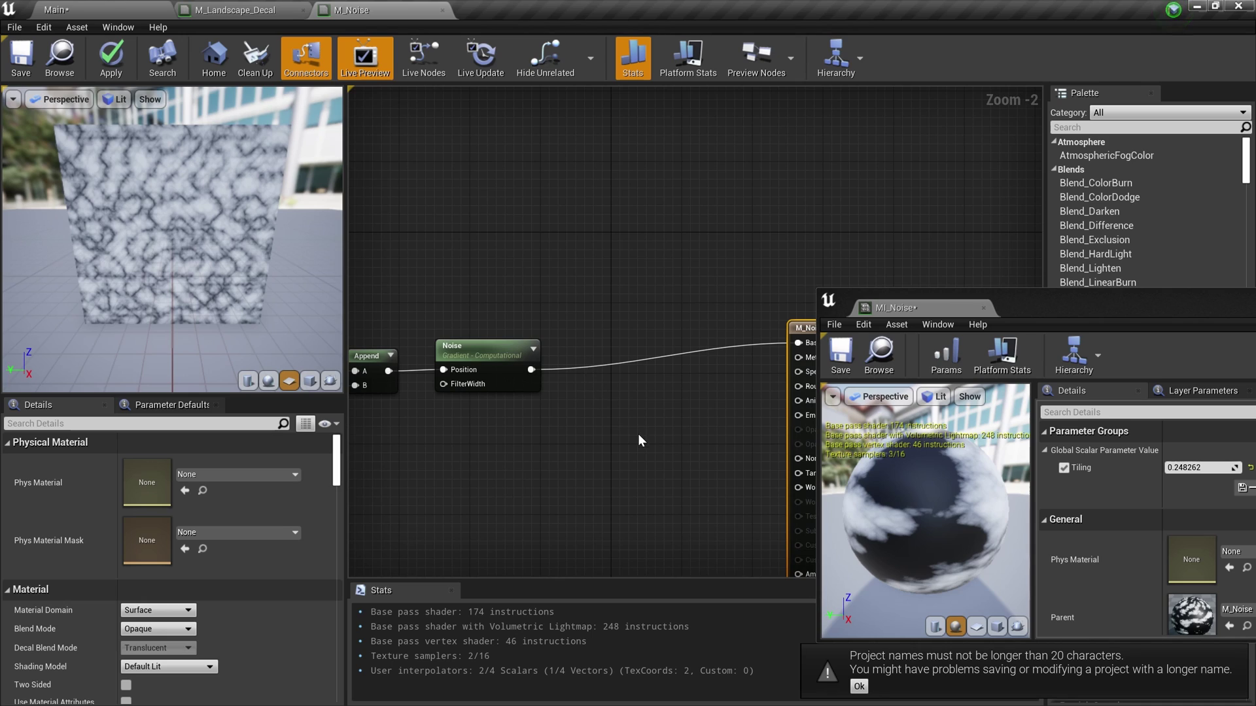
{"action": "right_click", "coordinate": [563, 217]}
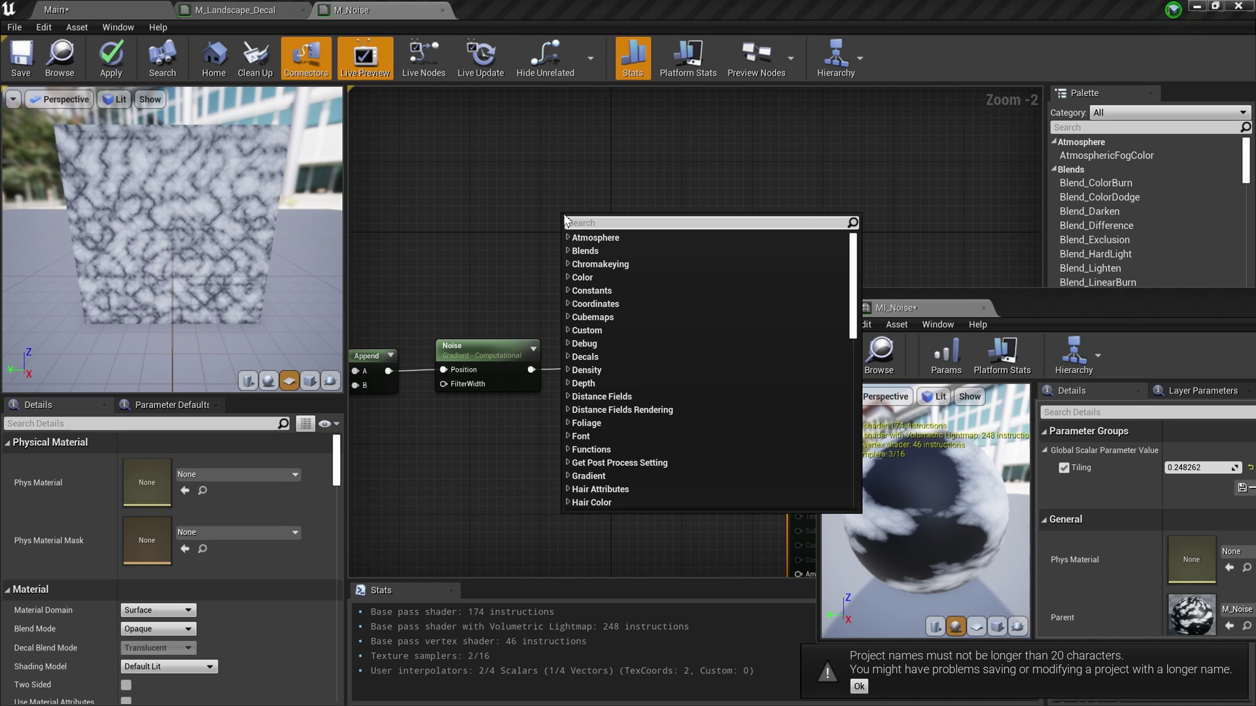
{"action": "type", "text": "lerp"}
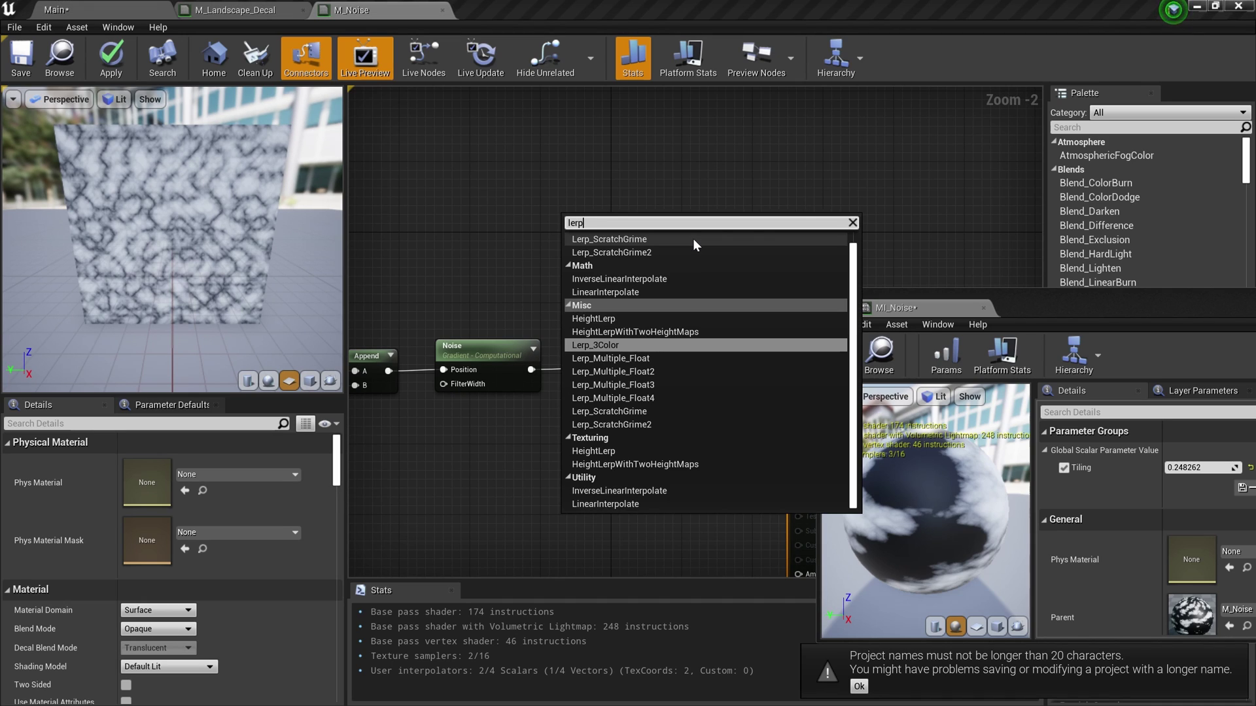
{"action": "left_click", "coordinate": [615, 291]}
{"action": "left_click", "coordinate": [615, 296]}
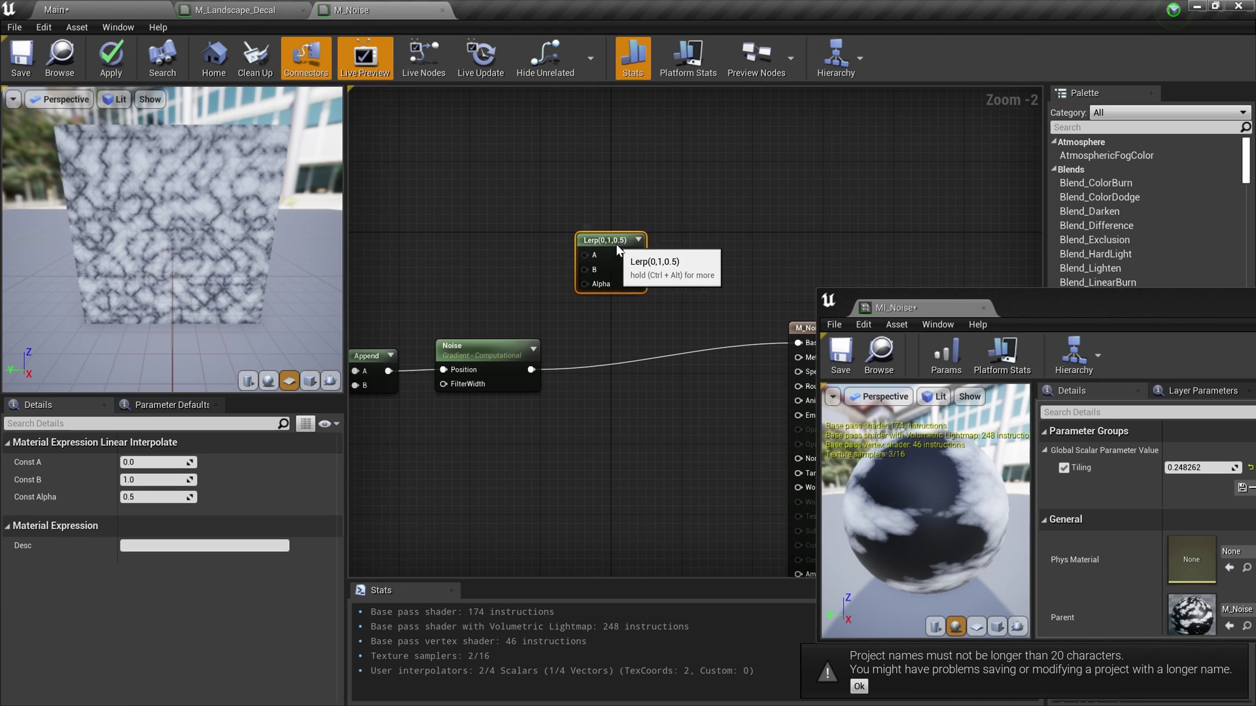
Step: Connect the Noise output to the Lerp's Alpha and the Lerp output to Base Color, placing the Lerp in line between them
{"action": "left_click_drag", "start_coordinate": [531, 370], "coordinate": [603, 319]}
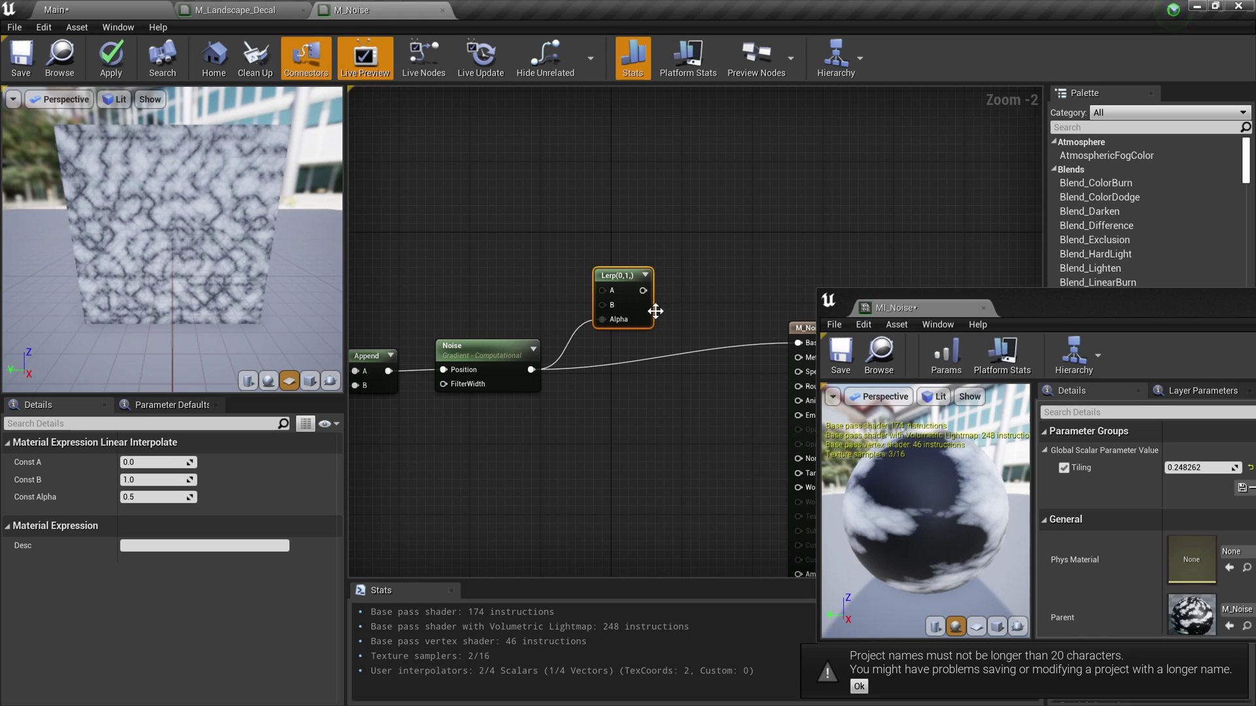
{"action": "left_click_drag", "start_coordinate": [775, 343], "coordinate": [795, 343]}
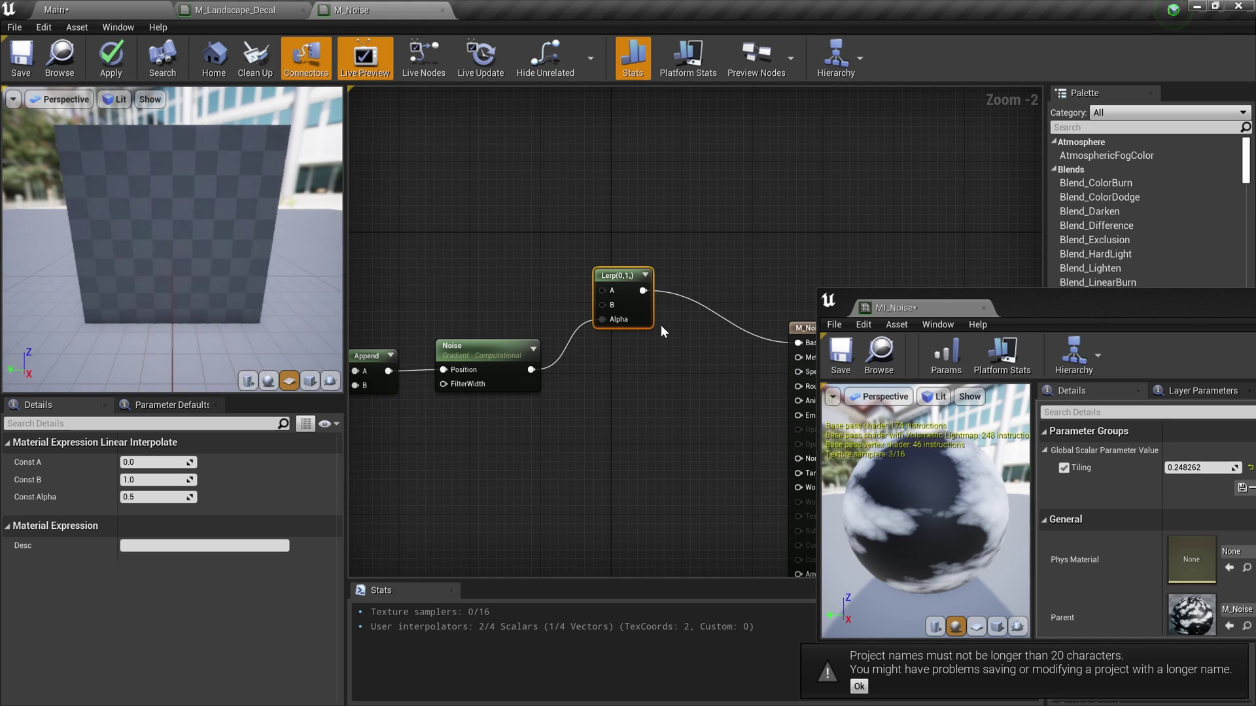
{"action": "left_click_drag", "start_coordinate": [621, 274], "coordinate": [647, 312]}
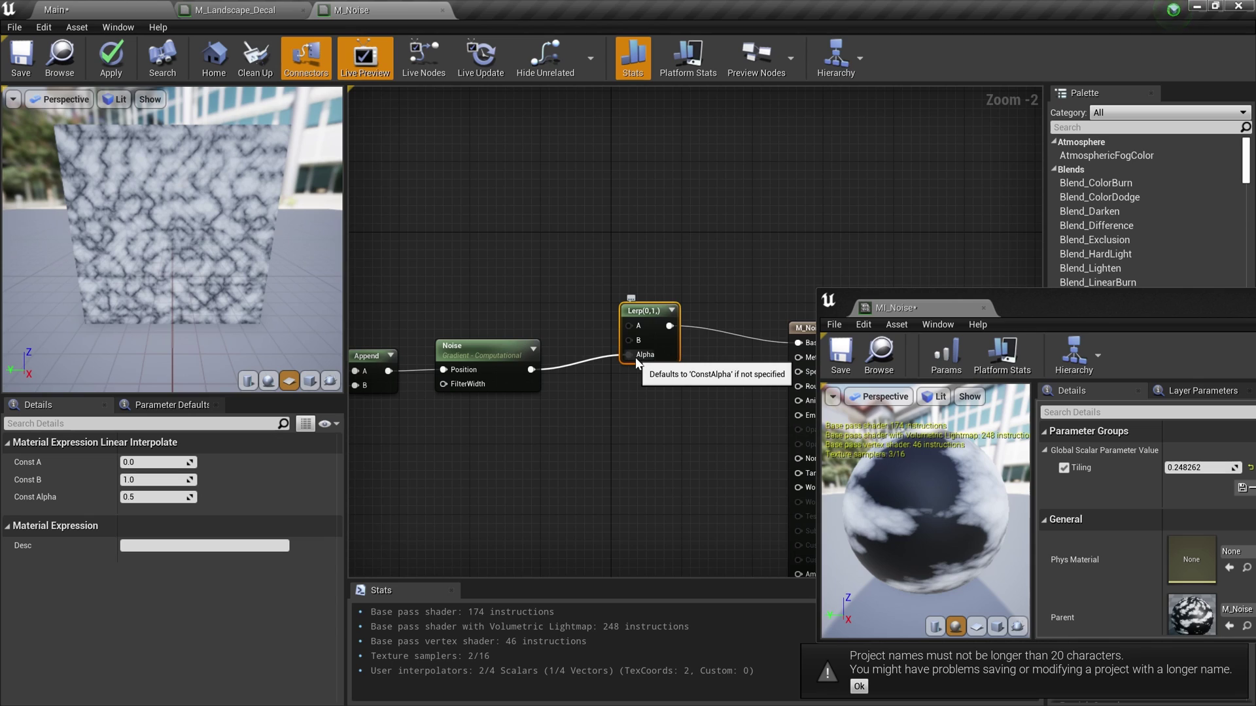
{"action": "left_click", "coordinate": [493, 361]}
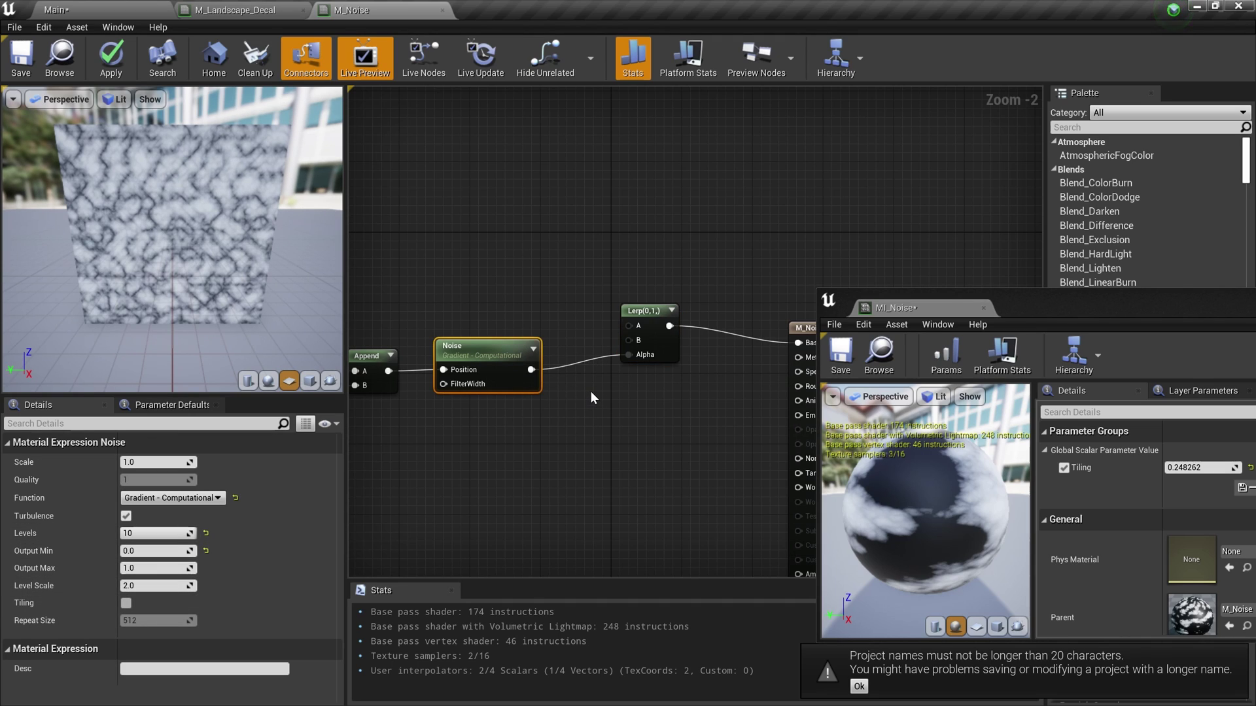
{"action": "left_click_drag", "start_coordinate": [644, 311], "coordinate": [671, 320]}
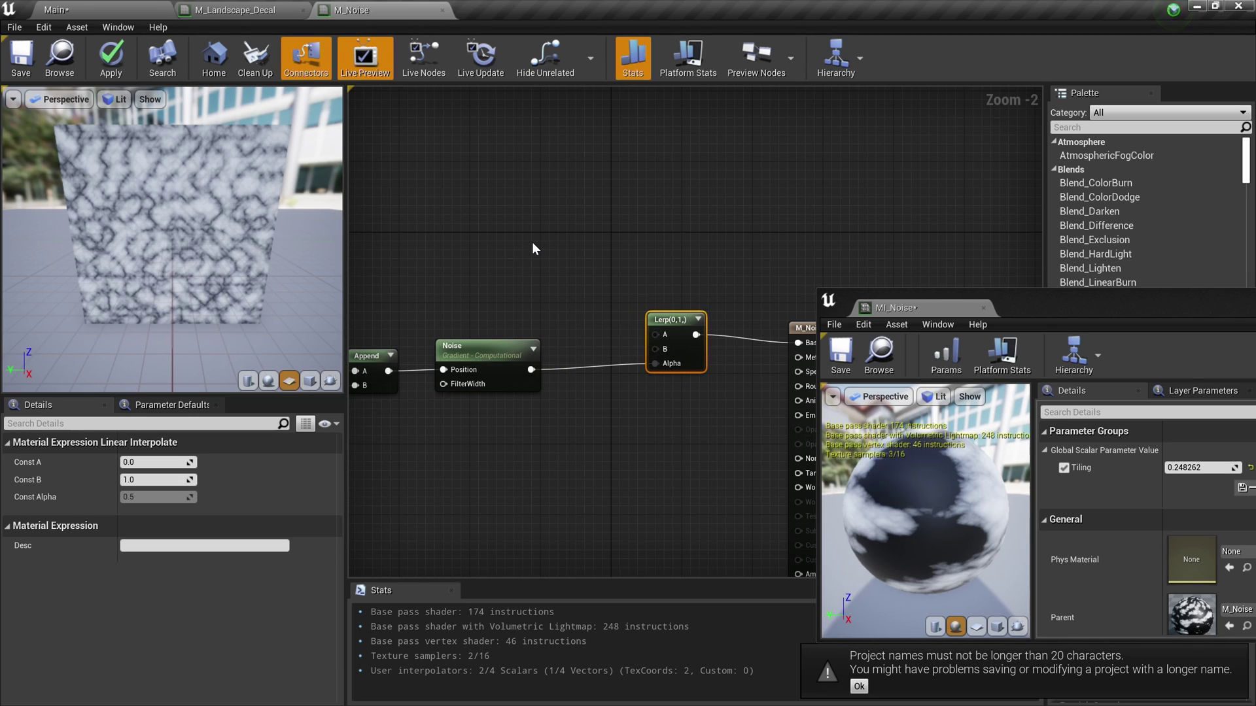
Step: Add a scalar parameter named Noise Range Start and connect it to the Lerp's A input
{"action": "left_click", "coordinate": [532, 238]}
{"action": "type", "text": "ssss"}
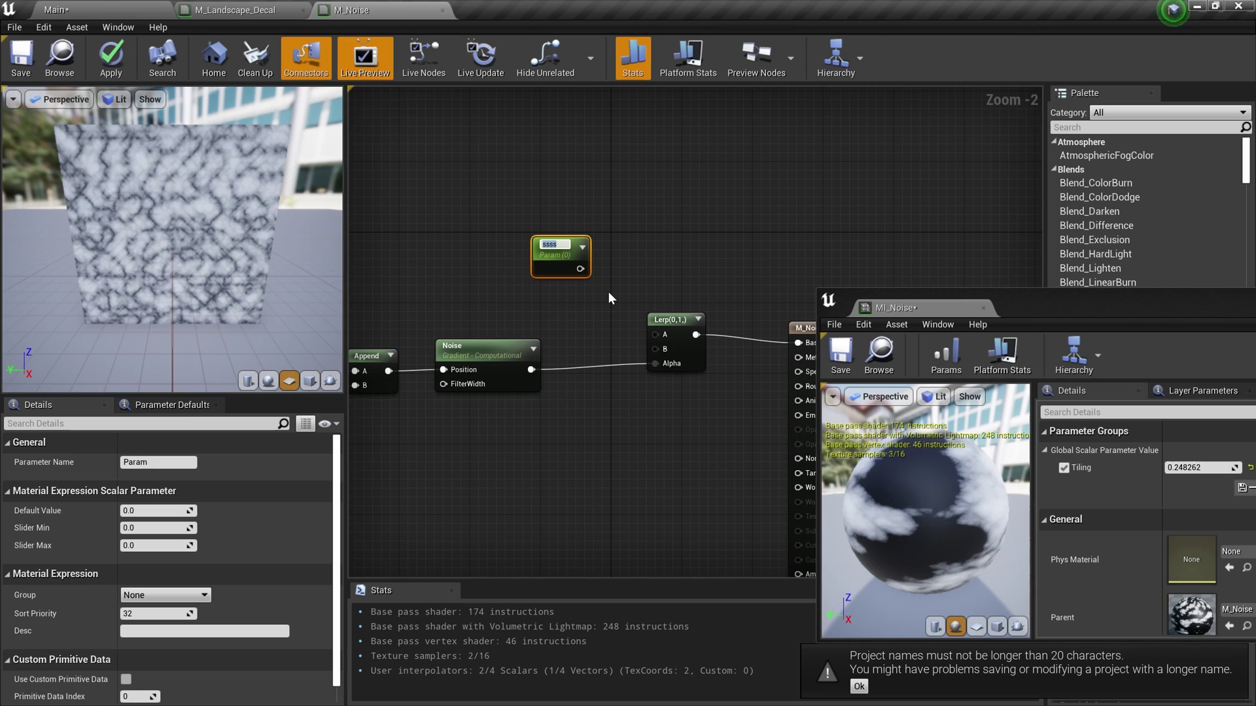
{"action": "type", "text": "Noise Range Start"}
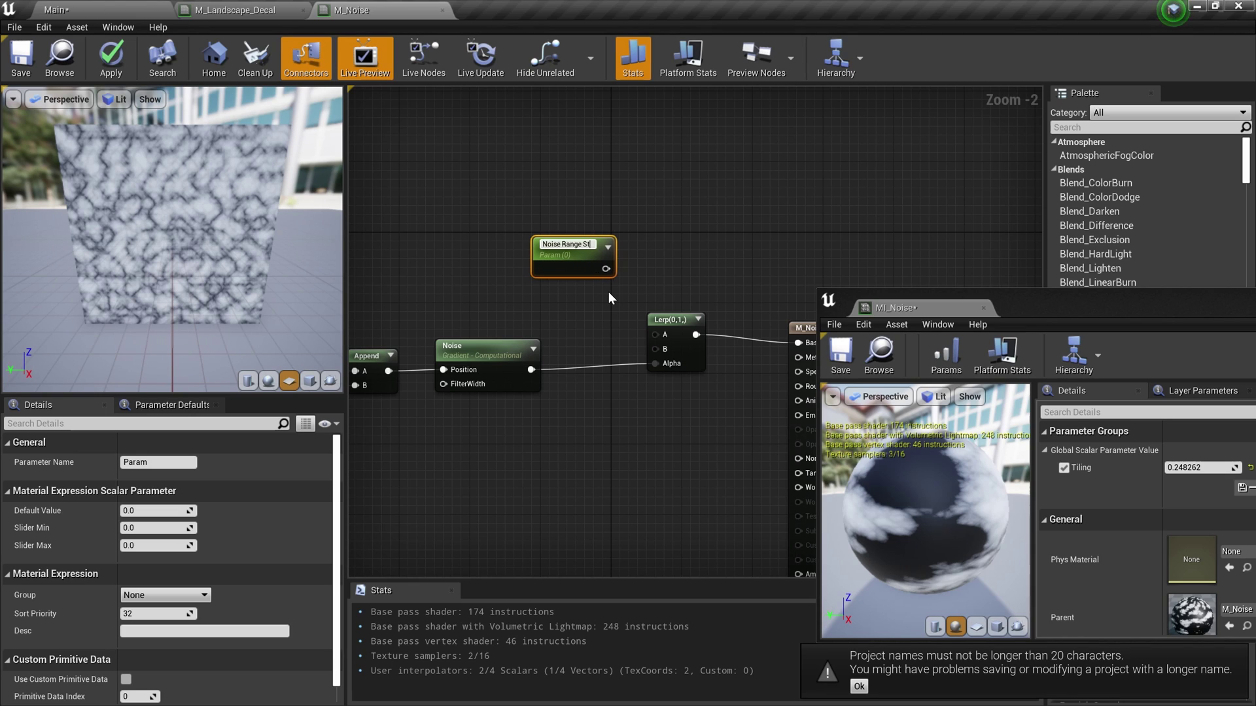
{"action": "left_click", "coordinate": [603, 280]}
{"action": "left_click_drag", "start_coordinate": [611, 272], "coordinate": [656, 334]}
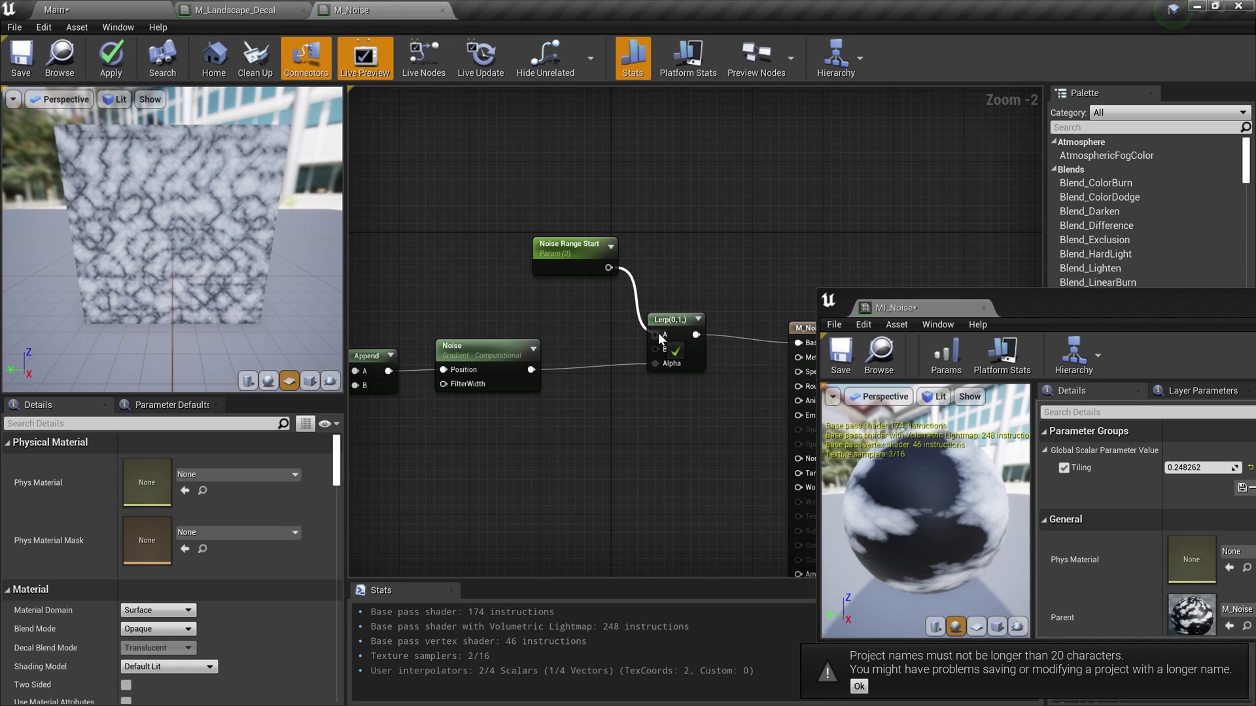
Step: Duplicate the Noise Range Start parameter, rename the copy Noise Range End and connect it to the Lerp's B input
{"action": "left_click", "coordinate": [581, 260]}
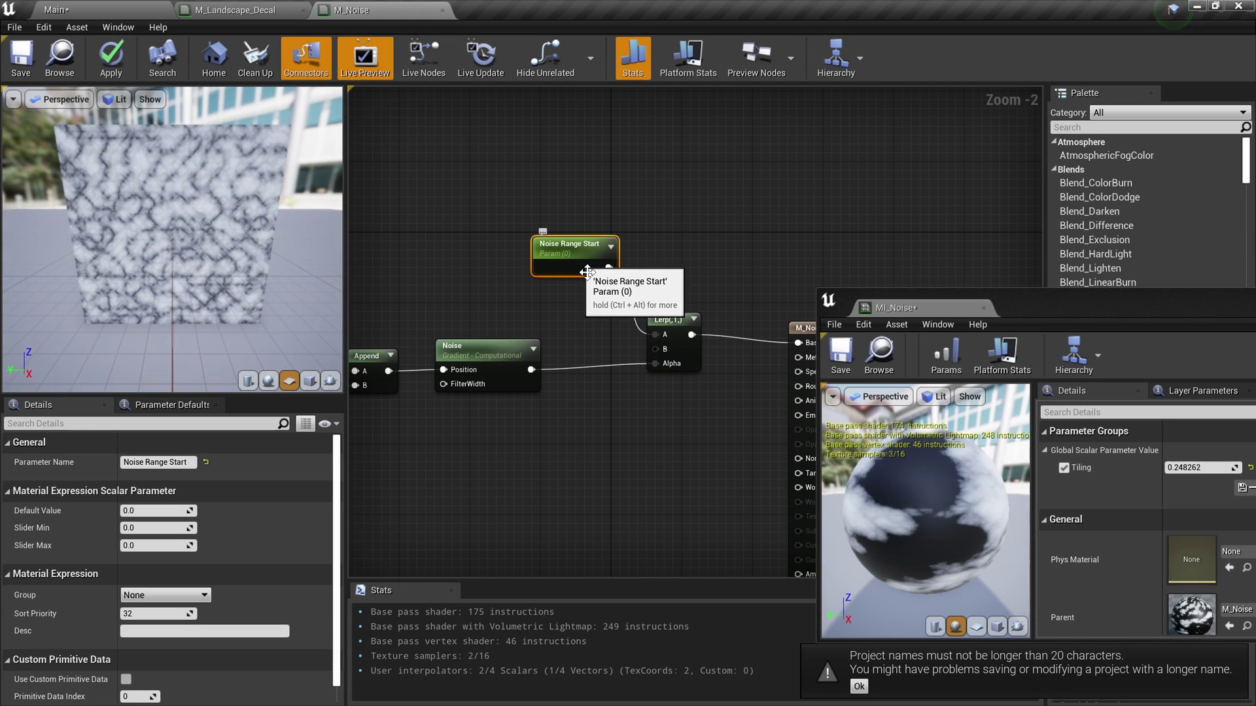
{"action": "key", "text": "ctrl+w"}
{"action": "left_click_drag", "start_coordinate": [605, 297], "coordinate": [561, 311]}
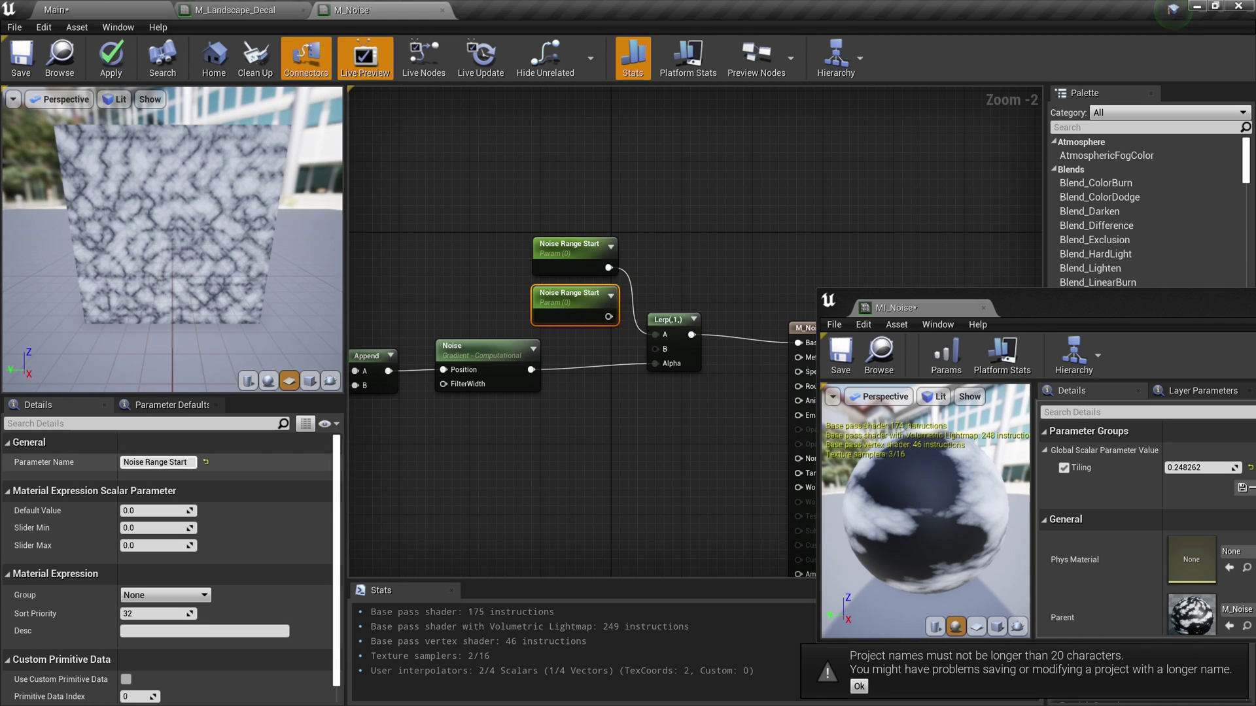
{"action": "left_click_drag", "start_coordinate": [169, 462], "coordinate": [227, 464]}
{"action": "type", "text": "S"}
{"action": "key", "text": "BackSpace"}
{"action": "type", "text": "End"}
{"action": "key", "text": "Return"}
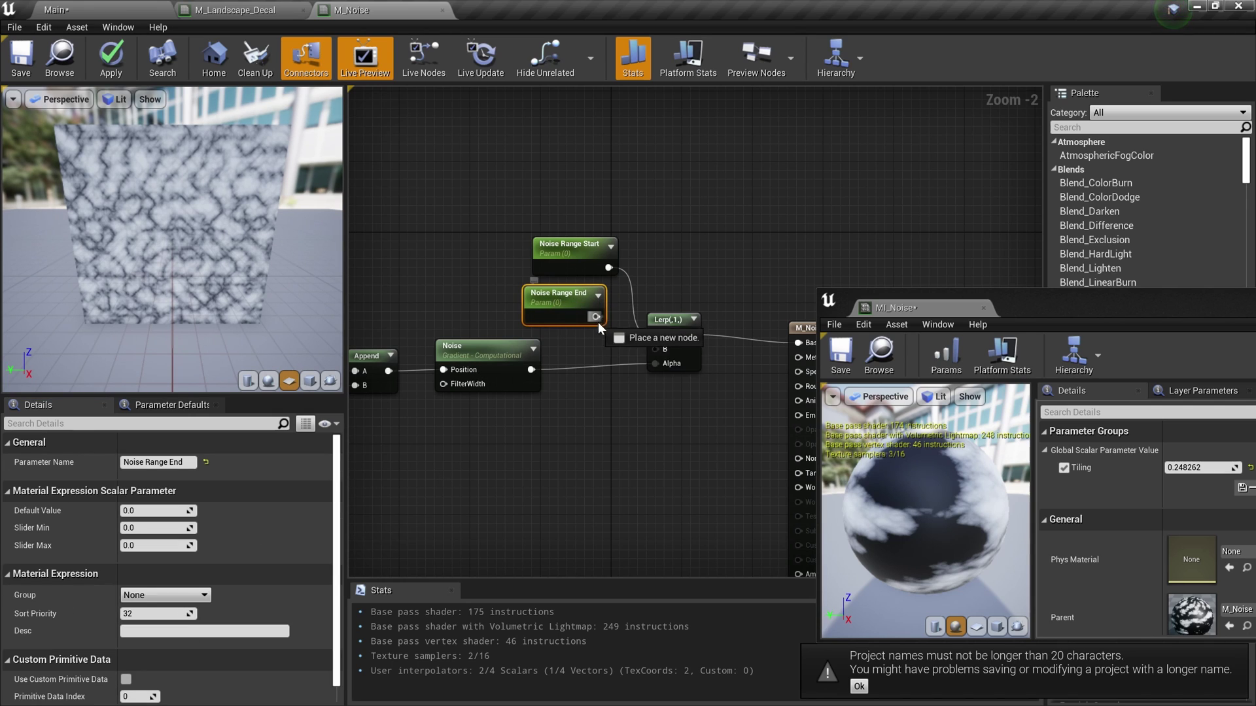
{"action": "left_click_drag", "start_coordinate": [651, 353], "coordinate": [655, 349]}
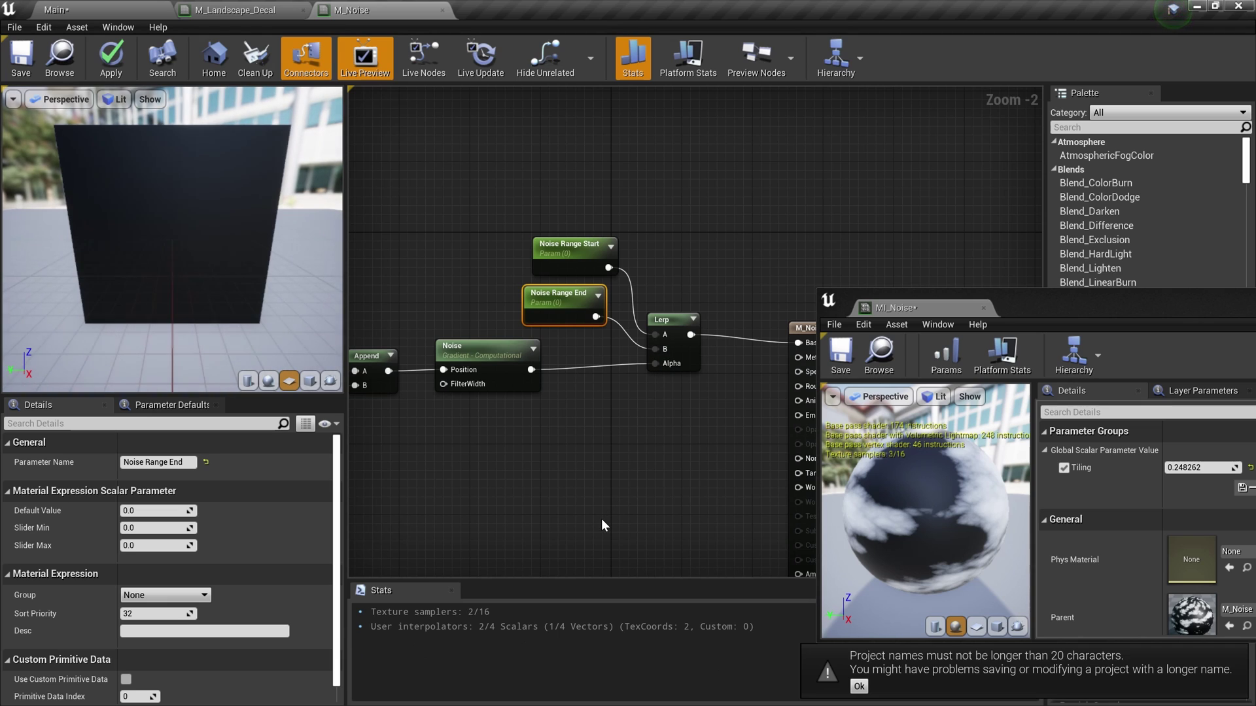
Step: Set the Noise Range End parameter's default value to 1
{"action": "left_click", "coordinate": [138, 512]}
{"action": "type", "text": "1"}
{"action": "left_click", "coordinate": [599, 479]}
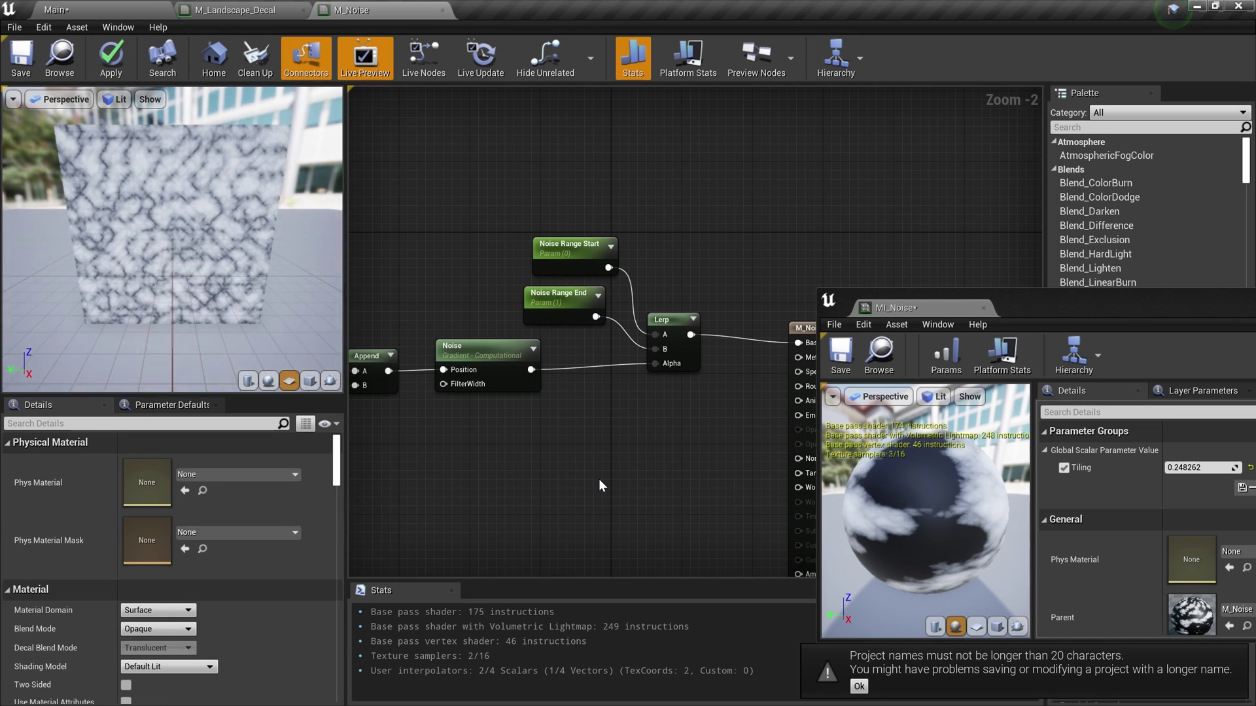
Step: Save the MI_Noise instance and return to the Main level with the instance editor beside the plane
{"action": "left_click", "coordinate": [840, 355]}
{"action": "left_click", "coordinate": [239, 9]}
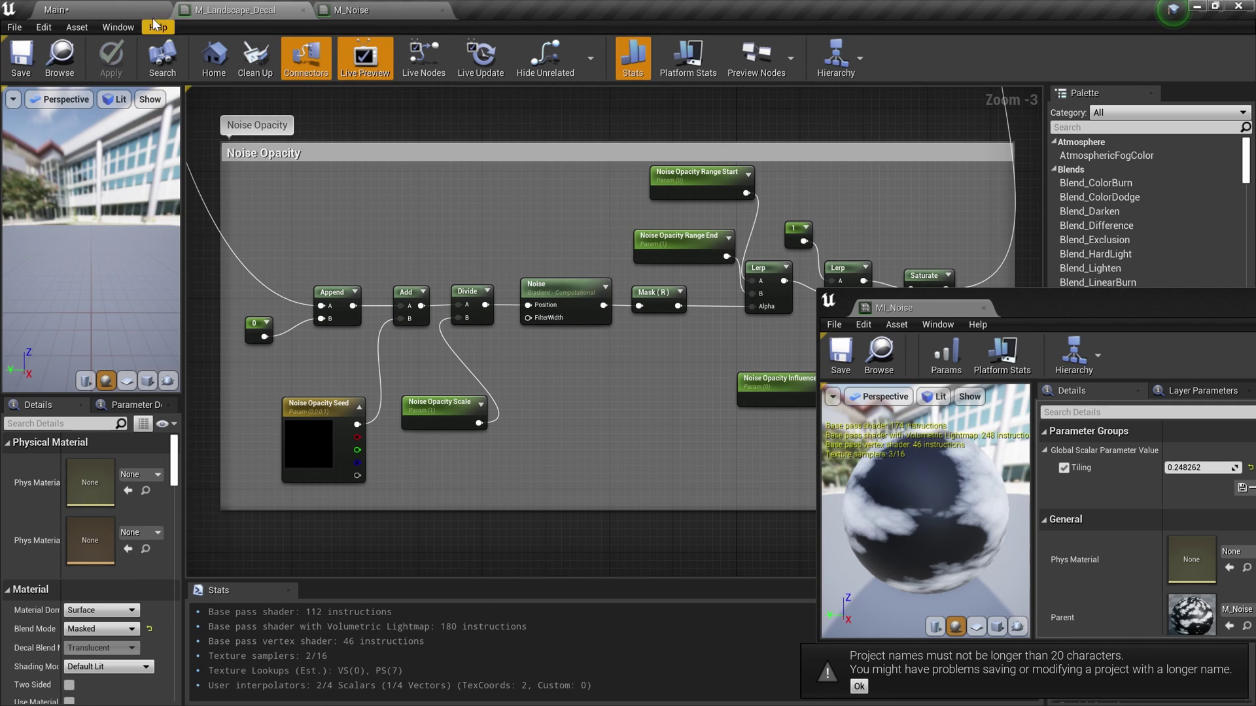
{"action": "left_click", "coordinate": [127, 11]}
{"action": "left_click_drag", "start_coordinate": [1062, 302], "coordinate": [934, 240]}
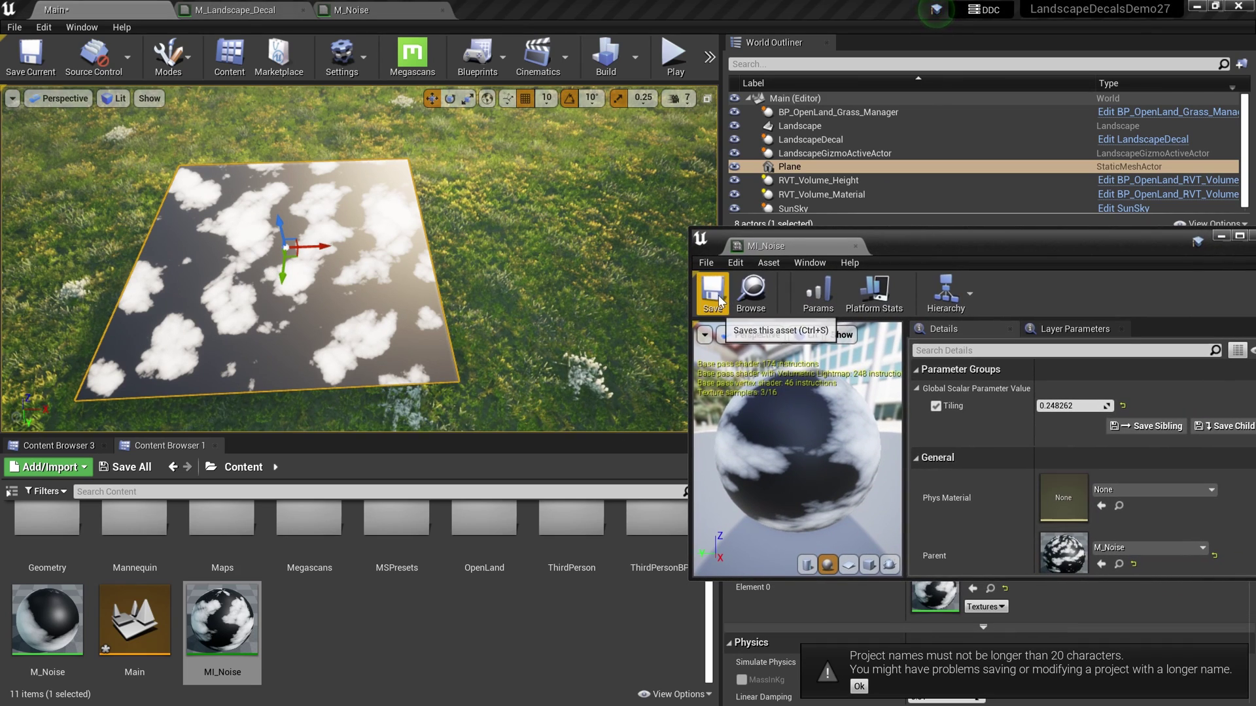
Step: Save the M_Noise material, enable both noise range overrides in MI_Noise and set Noise Range Start to about -1.24
{"action": "left_click", "coordinate": [351, 10]}
{"action": "left_click", "coordinate": [14, 58]}
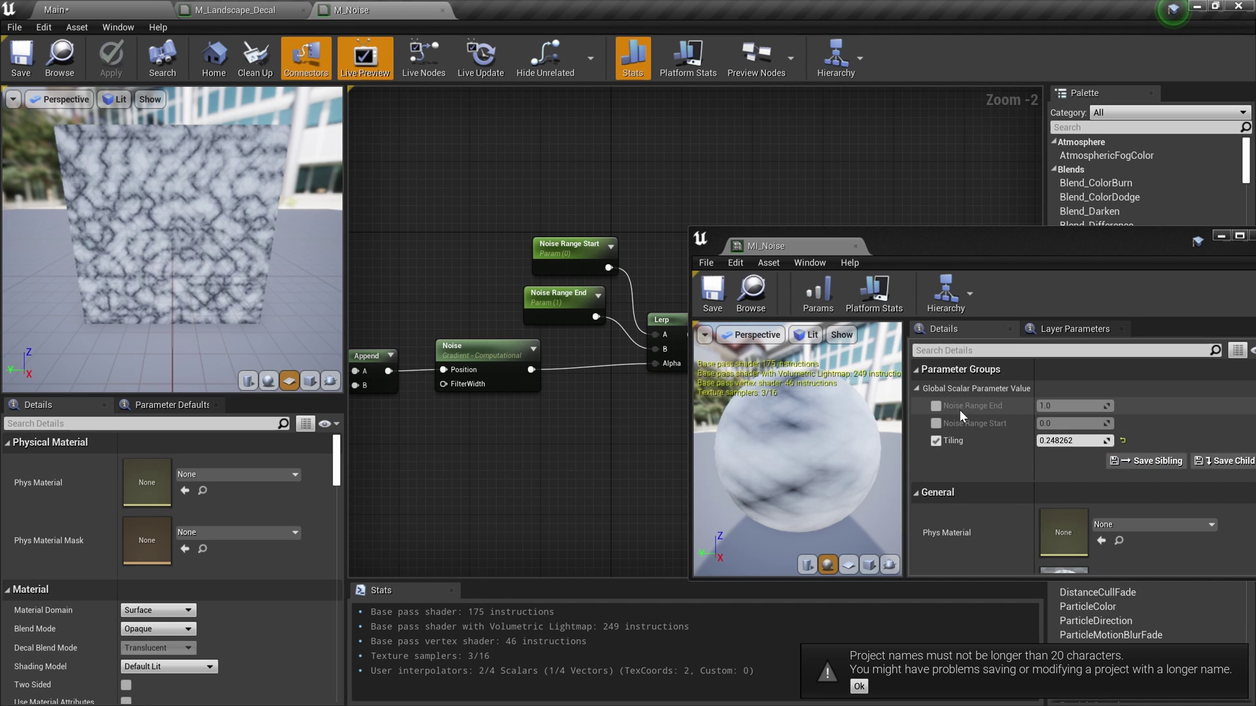
{"action": "left_click", "coordinate": [105, 4]}
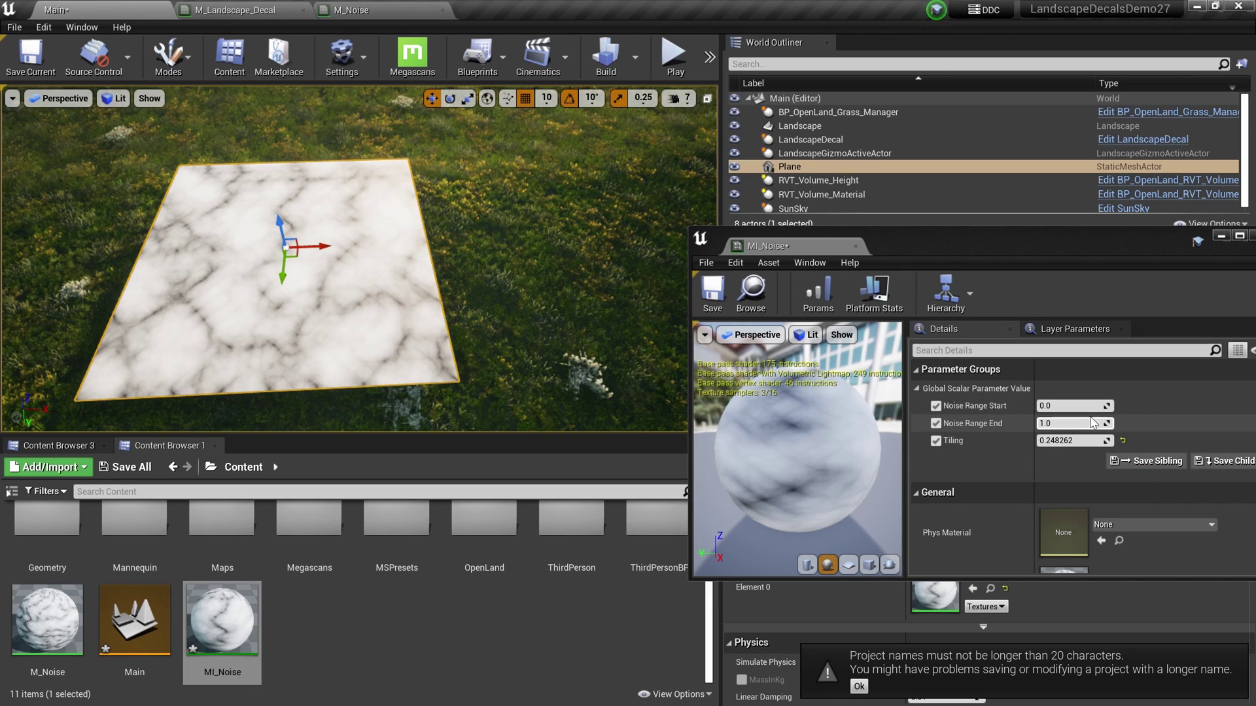
{"action": "mouse_move", "coordinate": [1073, 406]}
{"action": "left_mouse_down"}
{"action": "mouse_move", "coordinate": [981, 406]}
{"action": "mouse_move", "coordinate": [1091, 410]}
{"action": "left_mouse_up"}
Step: Check the Noise node's output range settings in M_Noise and return to the Main level
{"action": "left_click", "coordinate": [383, 9]}
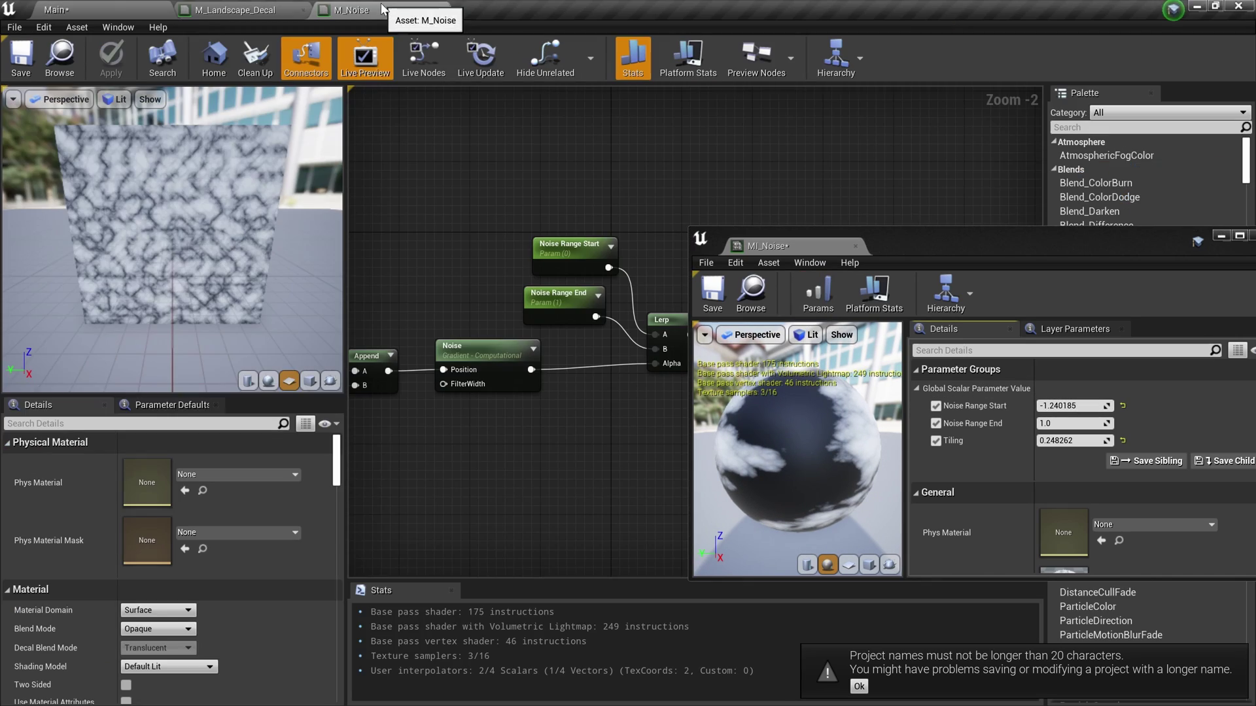
{"action": "left_click", "coordinate": [496, 352]}
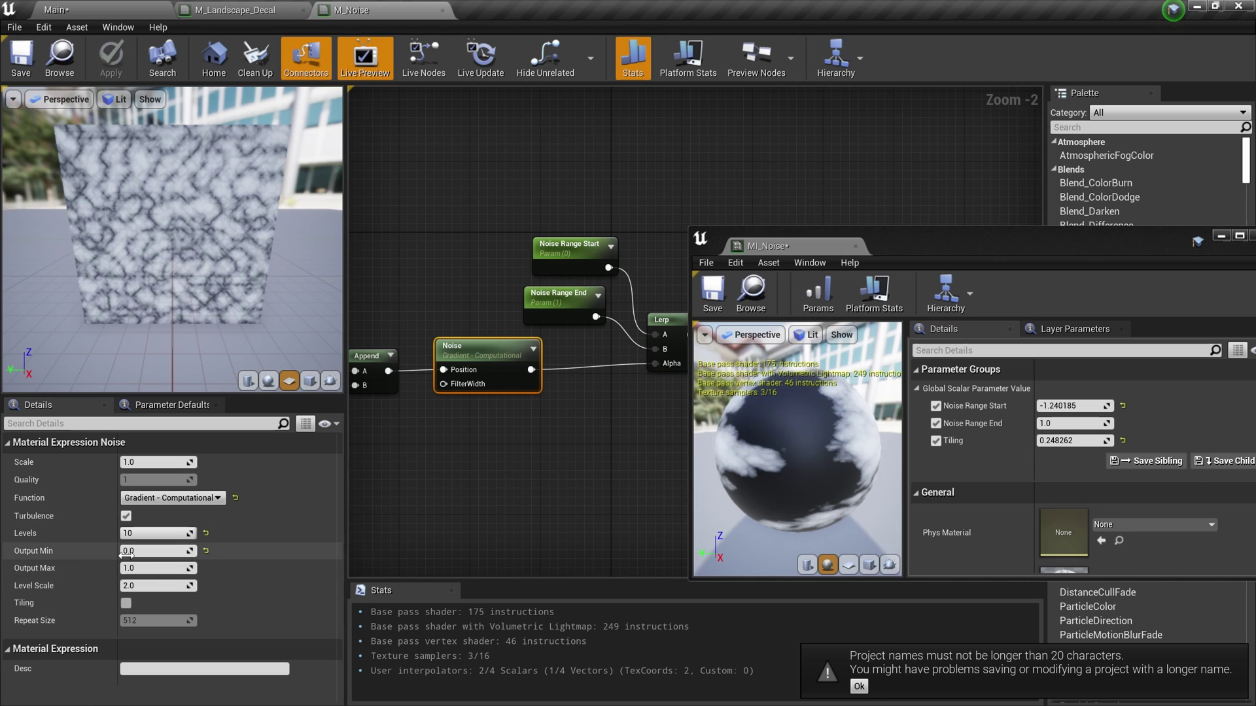
{"action": "left_click", "coordinate": [125, 10]}
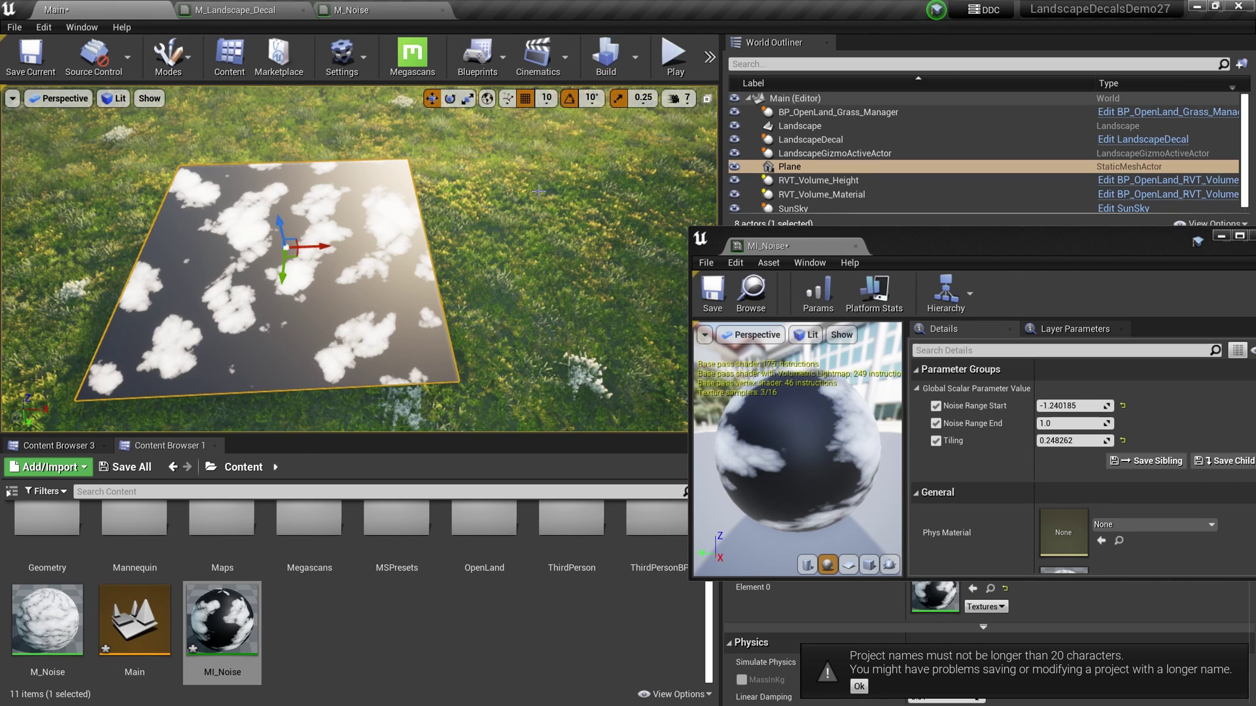
Step: Adjust MI_Noise to about -1.52 for Noise Range Start, 1.65 for Noise Range End and 0.53 for Tiling
{"action": "mouse_move", "coordinate": [1064, 423]}
{"action": "left_mouse_down"}
{"action": "mouse_move", "coordinate": [1132, 423]}
{"action": "mouse_move", "coordinate": [1028, 424]}
{"action": "mouse_move", "coordinate": [1063, 406]}
{"action": "mouse_move", "coordinate": [1053, 406]}
{"action": "left_mouse_up"}
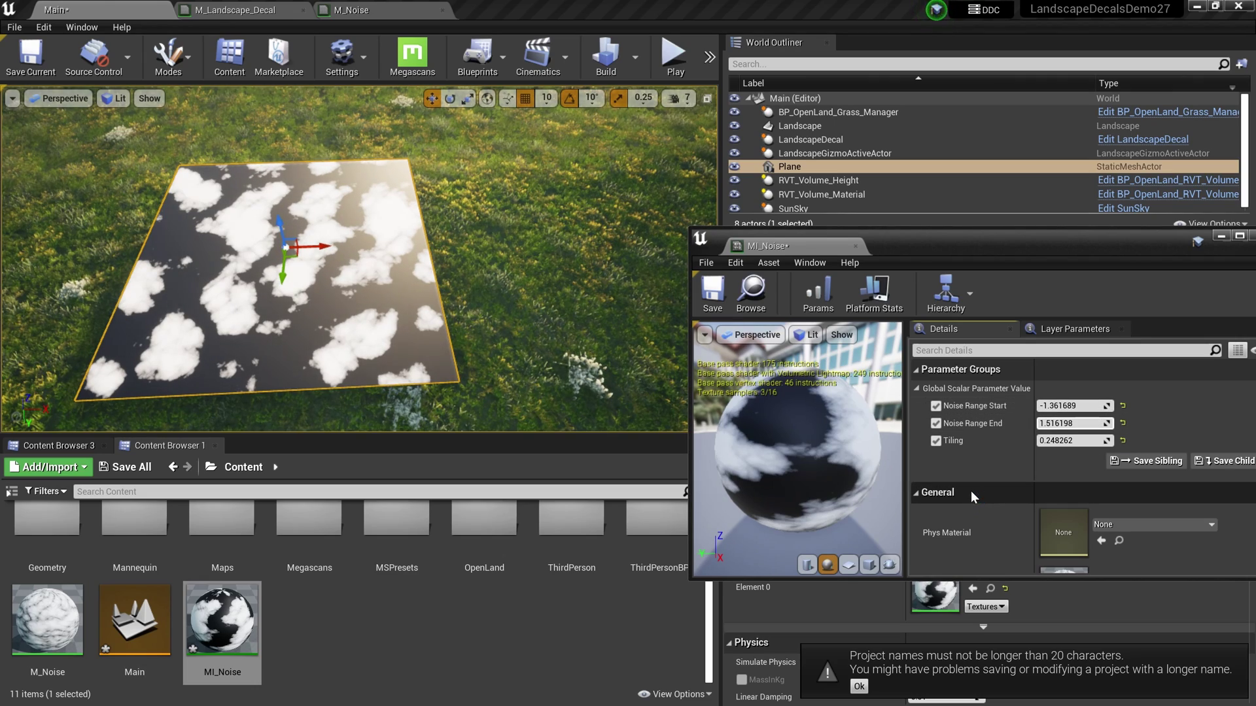
{"action": "left_click_drag", "start_coordinate": [1073, 440], "coordinate": [1104, 441]}
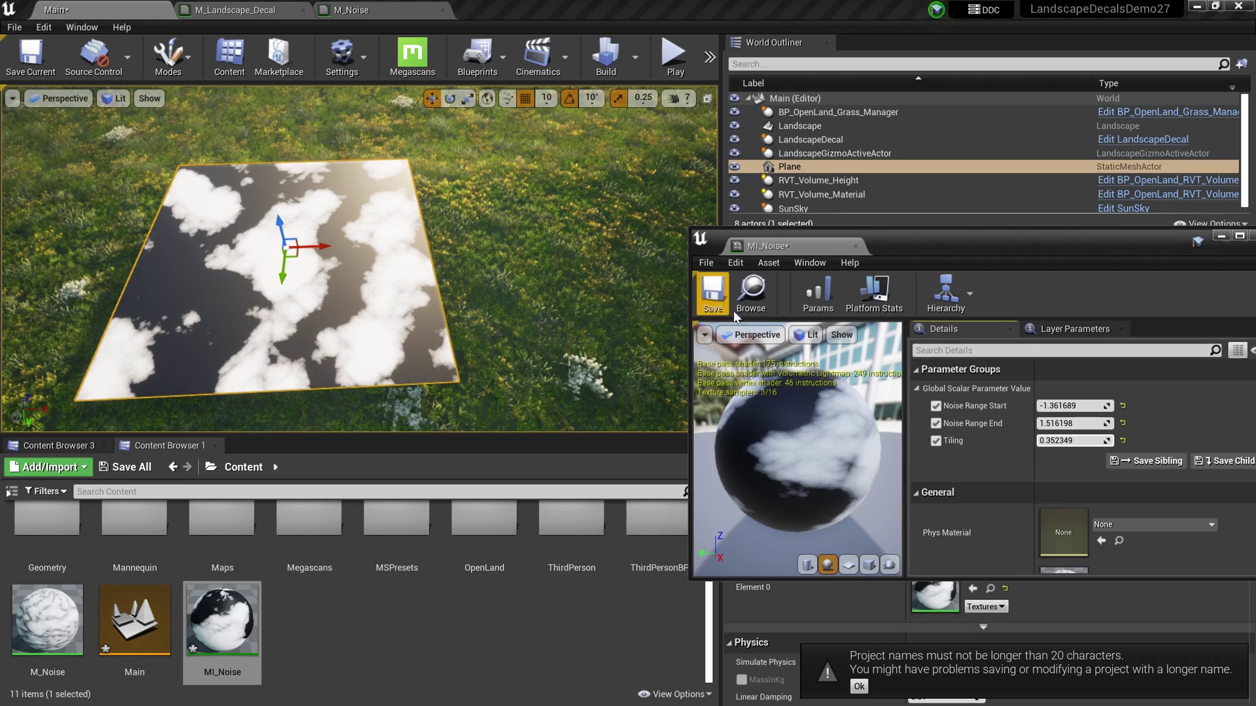
{"action": "mouse_move", "coordinate": [1073, 440]}
{"action": "left_mouse_down"}
{"action": "mouse_move", "coordinate": [1047, 441]}
{"action": "mouse_move", "coordinate": [1093, 440]}
{"action": "left_mouse_up"}
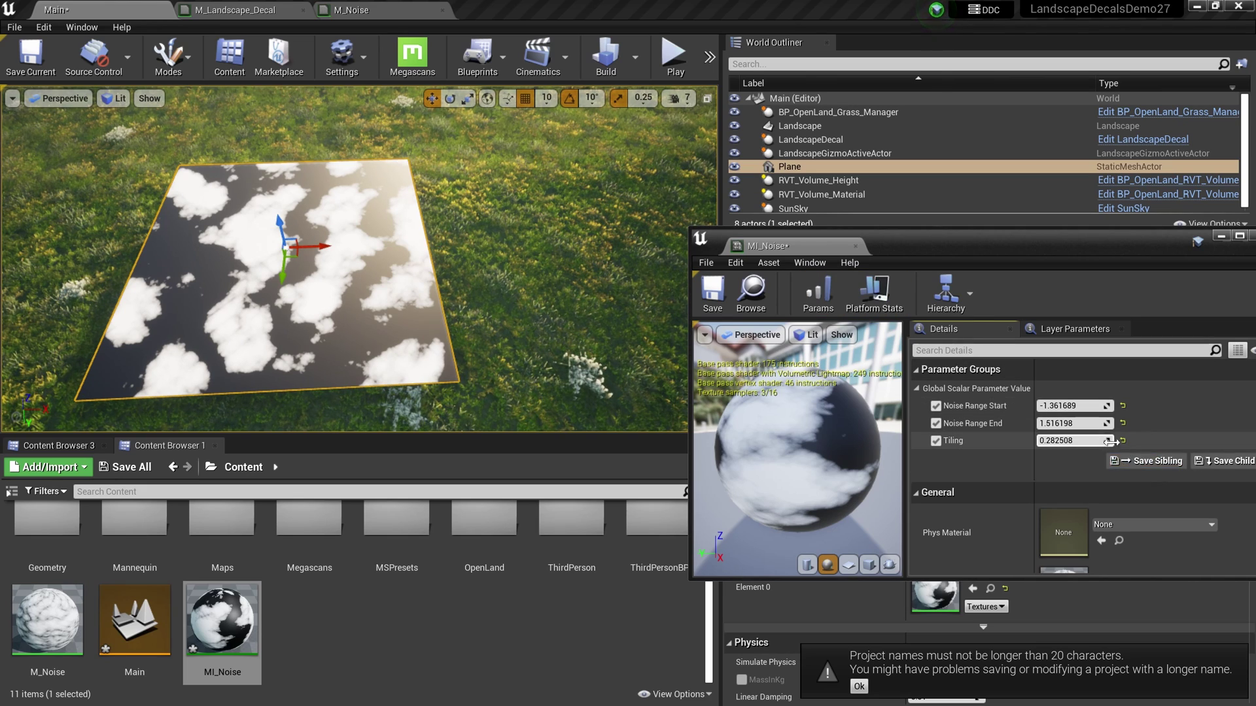
{"action": "mouse_move", "coordinate": [1072, 441]}
{"action": "left_mouse_down"}
{"action": "mouse_move", "coordinate": [1138, 440]}
{"action": "mouse_move", "coordinate": [1073, 440]}
{"action": "mouse_move", "coordinate": [1086, 410]}
{"action": "mouse_move", "coordinate": [1046, 424]}
{"action": "mouse_move", "coordinate": [1079, 426]}
{"action": "left_mouse_up"}
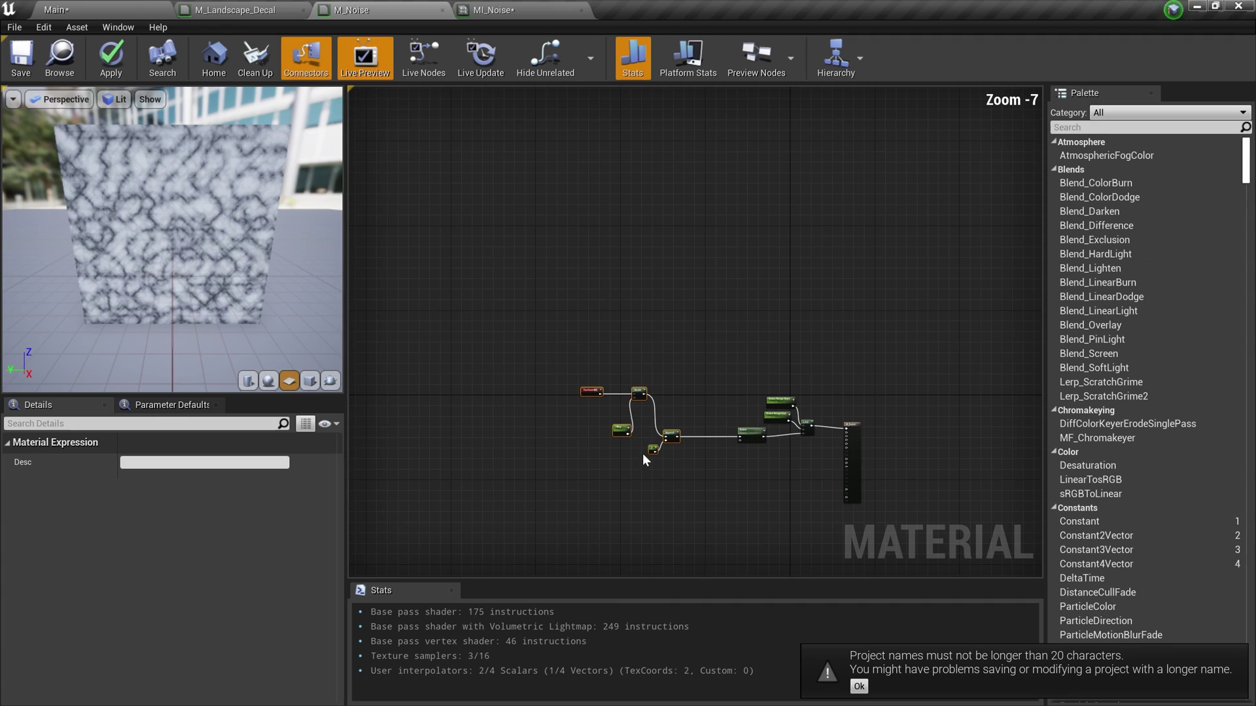
Step: Enclose the M_Noise texture coordinate, Tiling, Divide, constant 0 and Append nodes in a comment named UV
{"action": "scroll", "coordinate": [494, 277], "scroll_direction": "up", "scroll_amount": 3}
{"action": "left_click_drag", "start_coordinate": [807, 515], "coordinate": [805, 517]}
{"action": "type", "text": "c"}
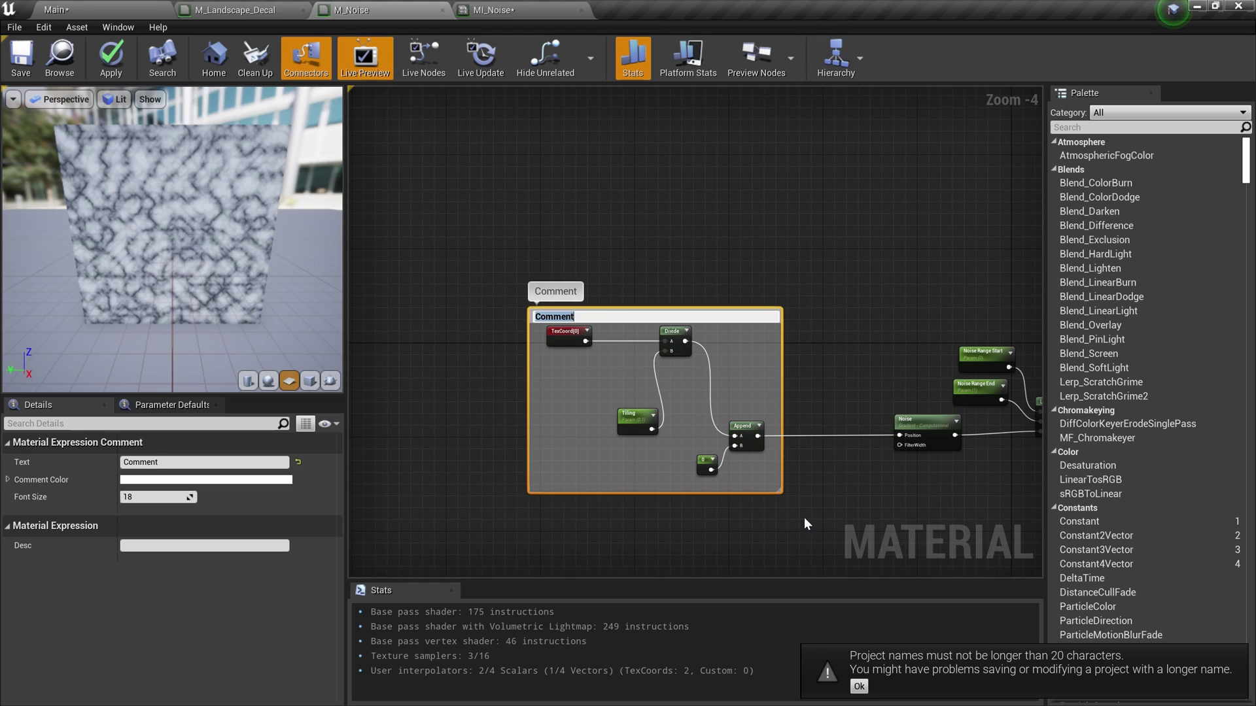
{"action": "type", "text": "UB"}
{"action": "key", "text": "BackSpace"}
{"action": "type", "text": "V"}
{"action": "key", "text": "Return"}
{"action": "left_click", "coordinate": [668, 542]}
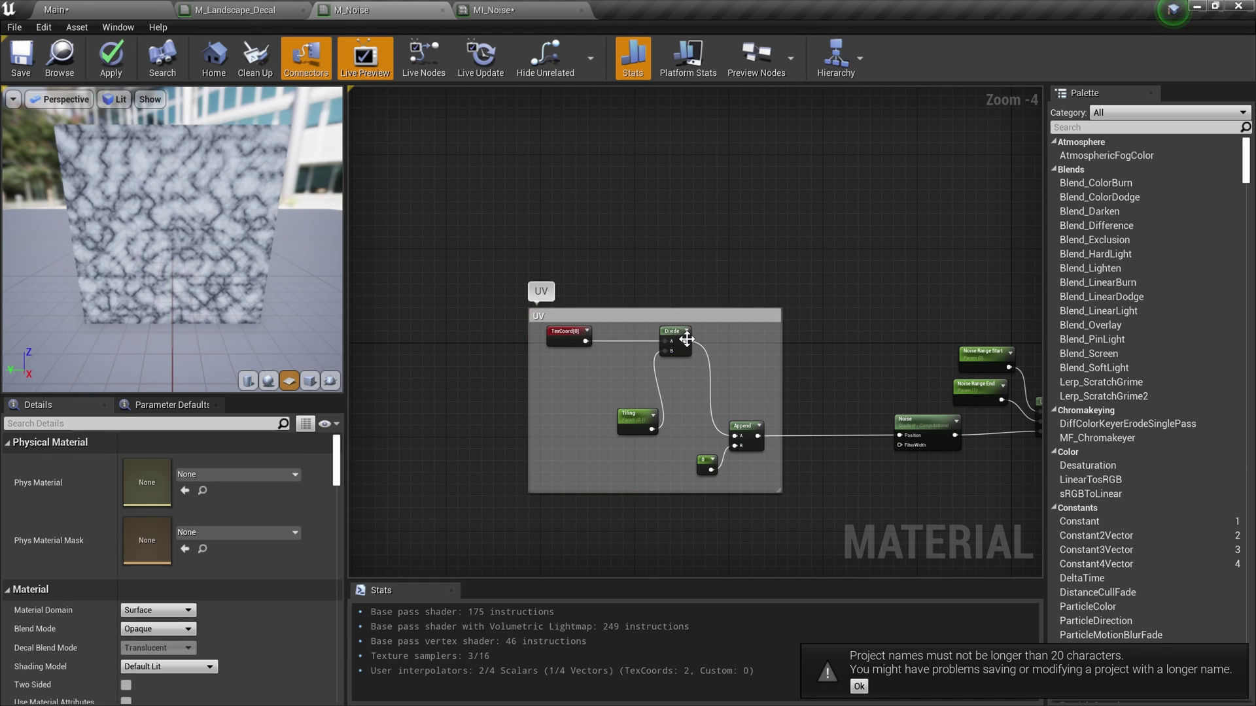
Step: Move the UV comment group with its nodes upward and farther away from the Noise node
{"action": "scroll", "coordinate": [680, 330], "scroll_direction": "up", "scroll_amount": 2}
{"action": "left_click_drag", "start_coordinate": [686, 305], "coordinate": [597, 247]}
{"action": "scroll", "coordinate": [795, 512], "scroll_direction": "down", "scroll_amount": 2}
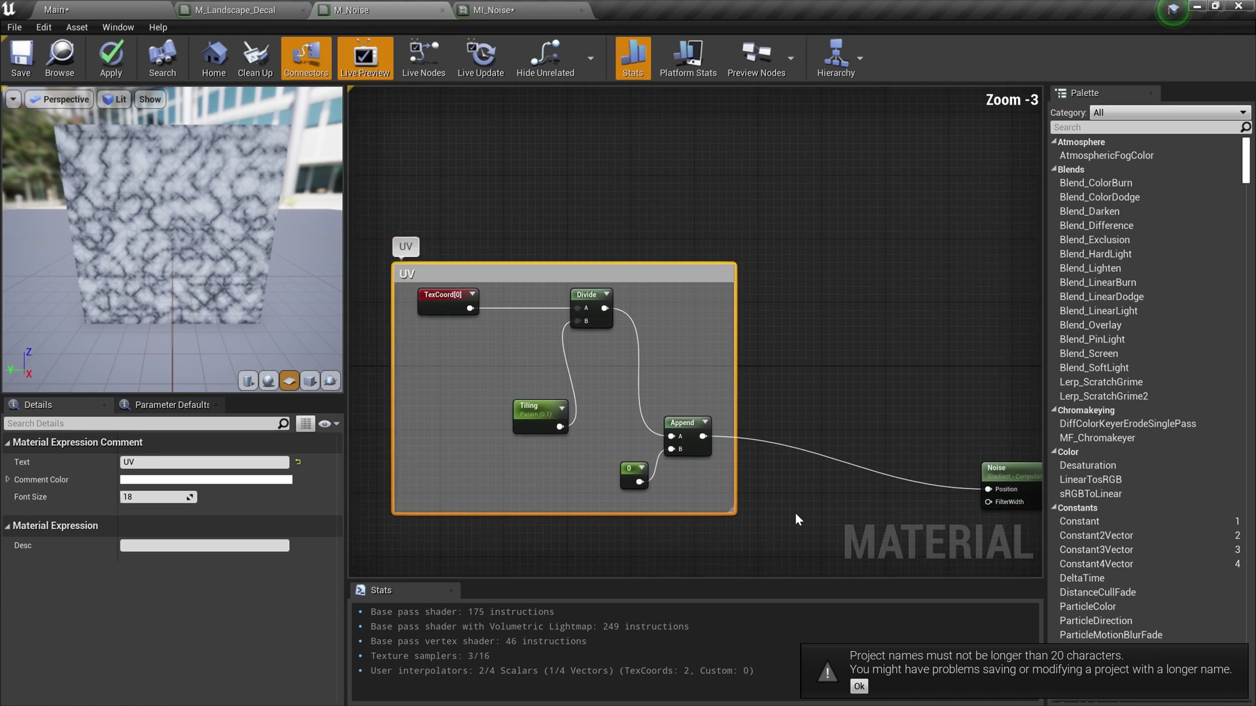
{"action": "right_click_drag", "start_coordinate": [795, 513], "coordinate": [706, 437]}
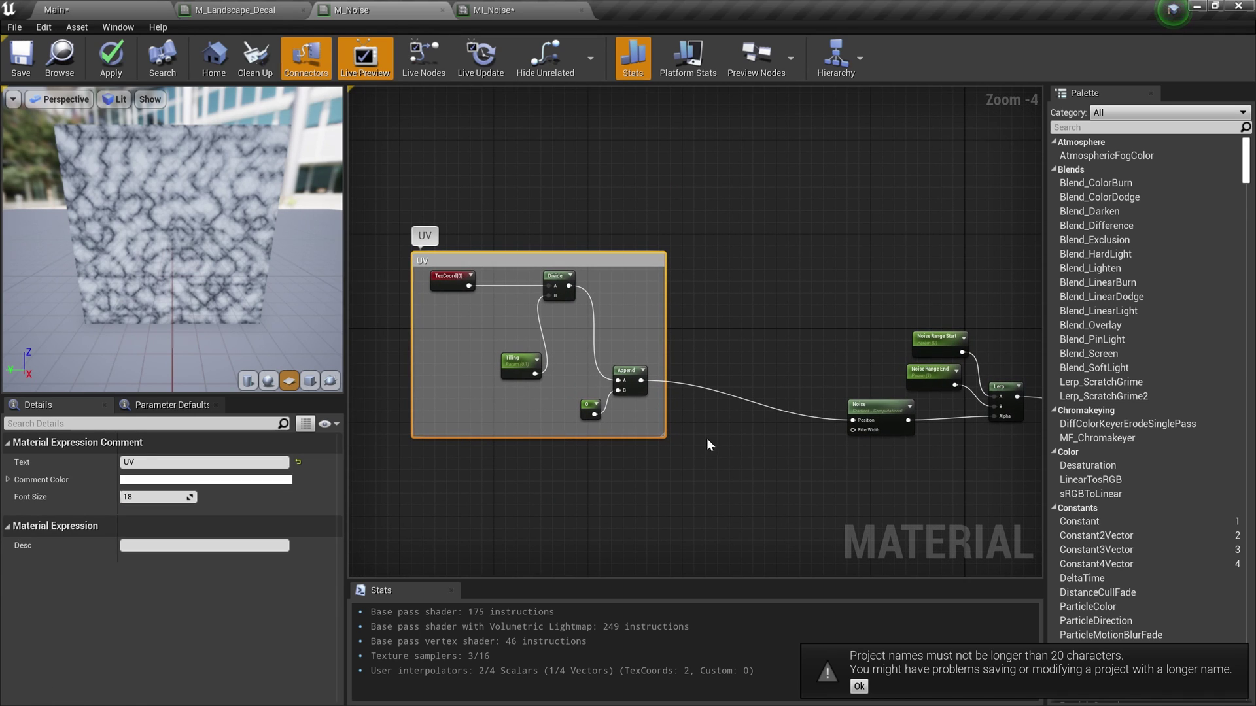
Step: Create an Add node fed by the Append output below the link to the Noise node
{"action": "scroll", "coordinate": [706, 438], "scroll_direction": "up", "scroll_amount": 1}
{"action": "left_click_drag", "start_coordinate": [618, 360], "coordinate": [728, 461]}
{"action": "type", "text": "add"}
{"action": "left_click", "coordinate": [748, 241]}
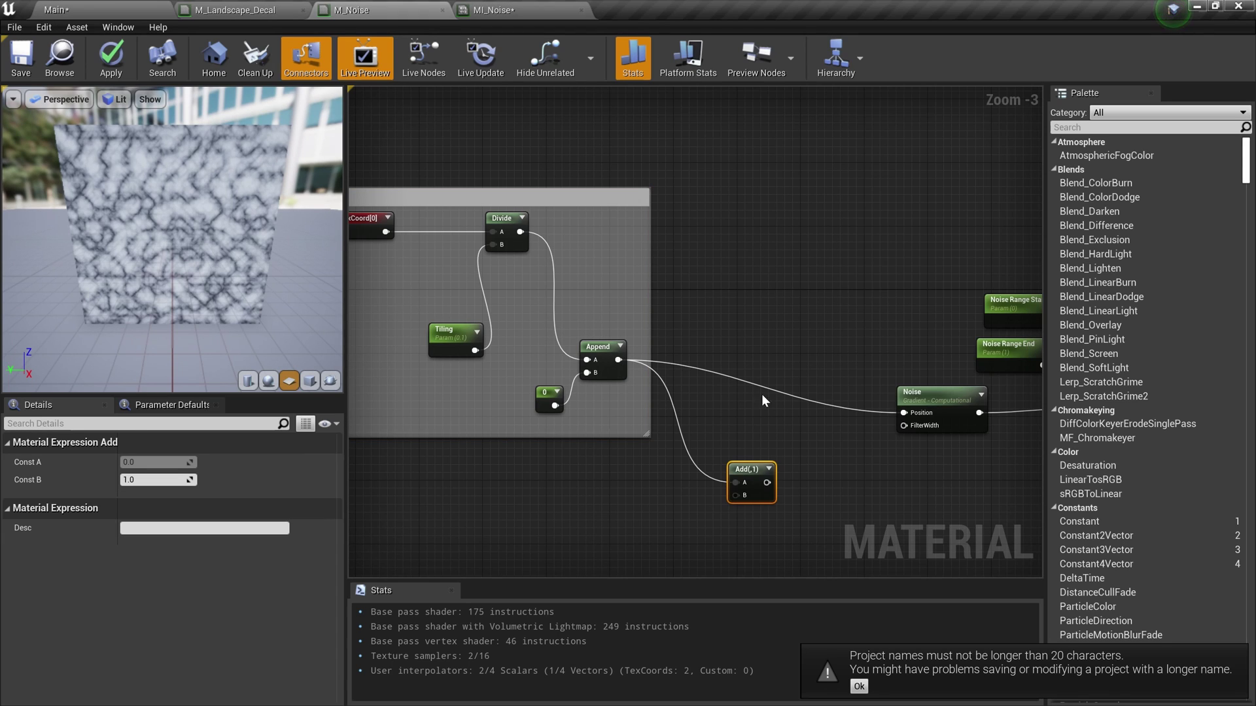
Step: Add a Constant3Vector, connect it to the Add node's B input and feed the sum into the Noise node's Position
{"action": "right_click", "coordinate": [638, 524]}
{"action": "left_click", "coordinate": [612, 525]}
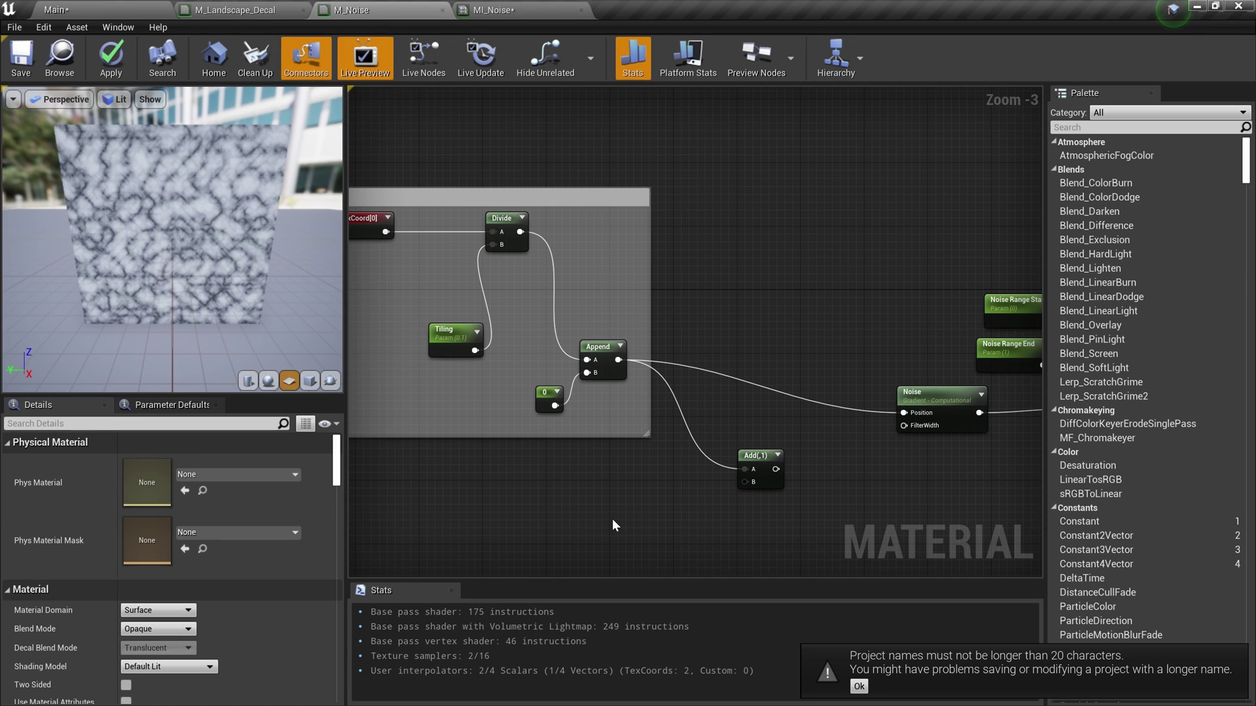
{"action": "left_click", "coordinate": [609, 489]}
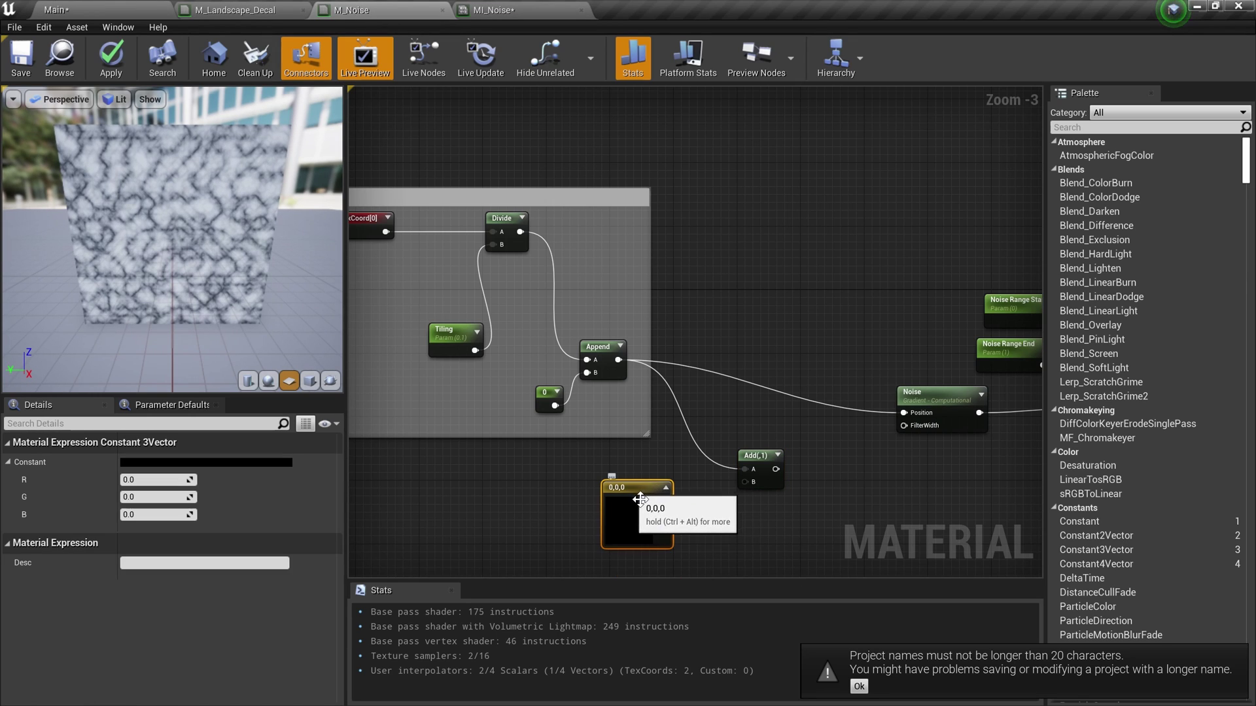
{"action": "left_click_drag", "start_coordinate": [664, 501], "coordinate": [745, 483]}
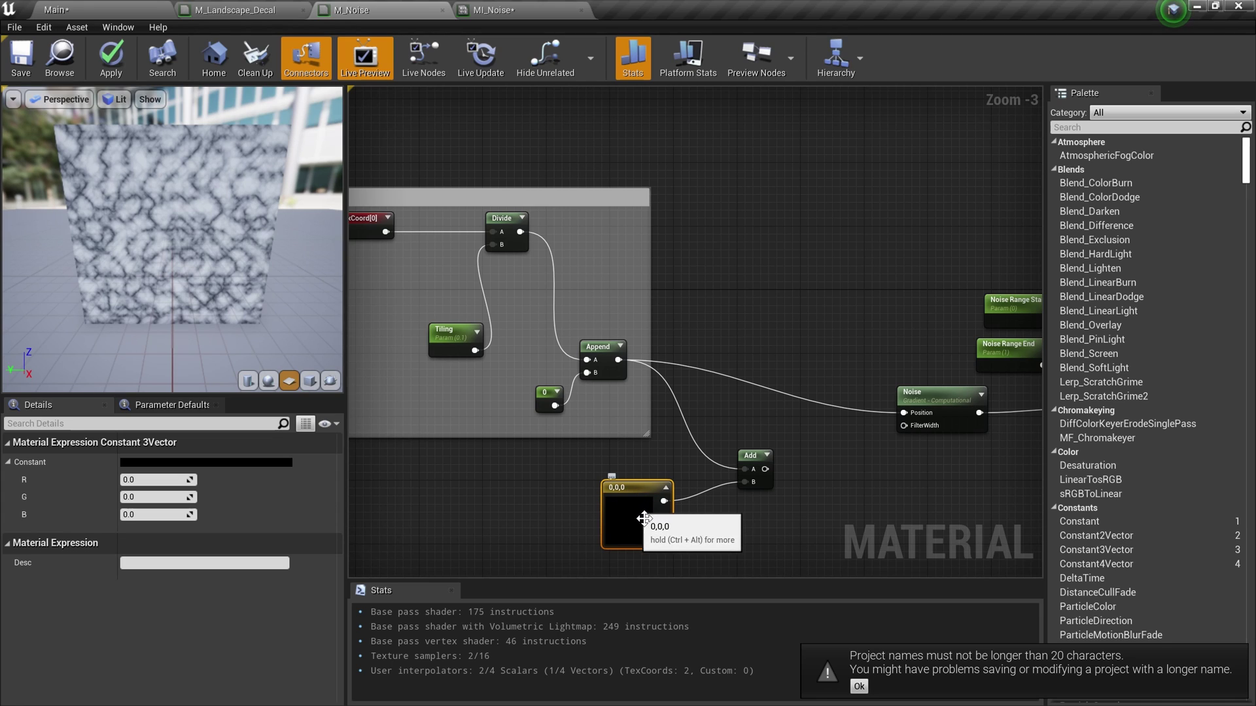
{"action": "left_click_drag", "start_coordinate": [765, 469], "coordinate": [904, 414]}
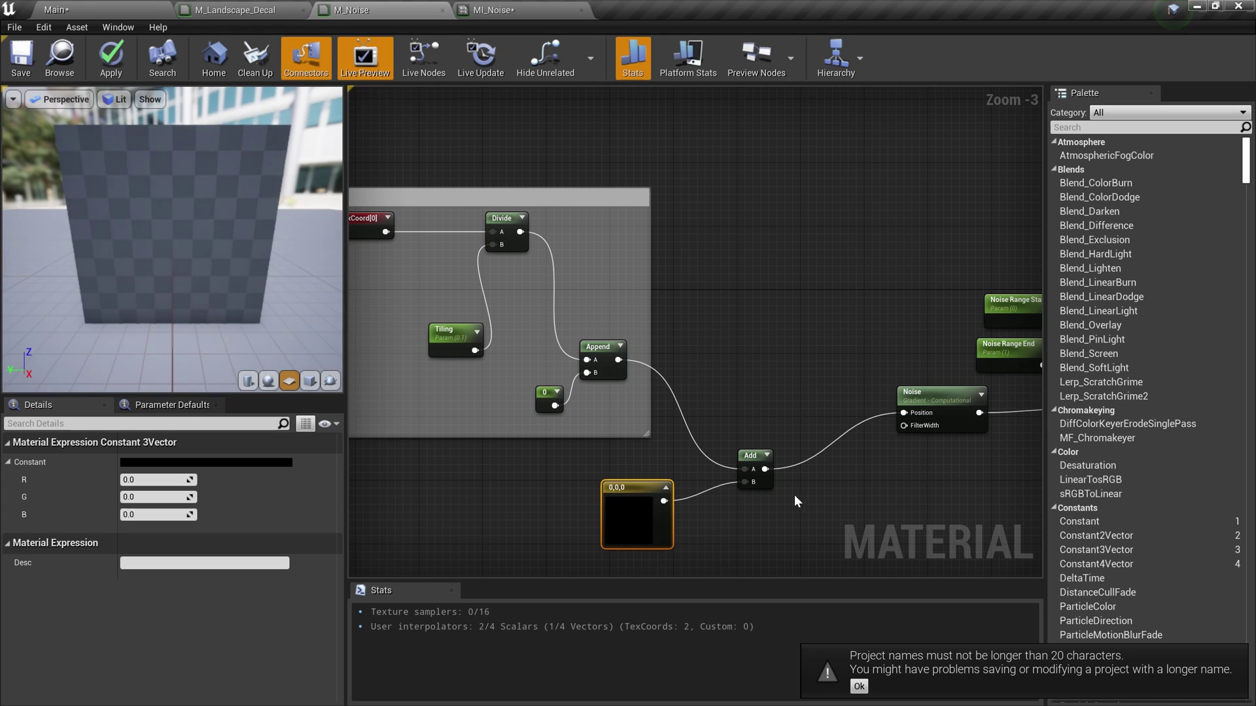
Step: Convert the three-component constant to a parameter named Seed, place it beside the Add node and save the material
{"action": "right_click", "coordinate": [650, 508]}
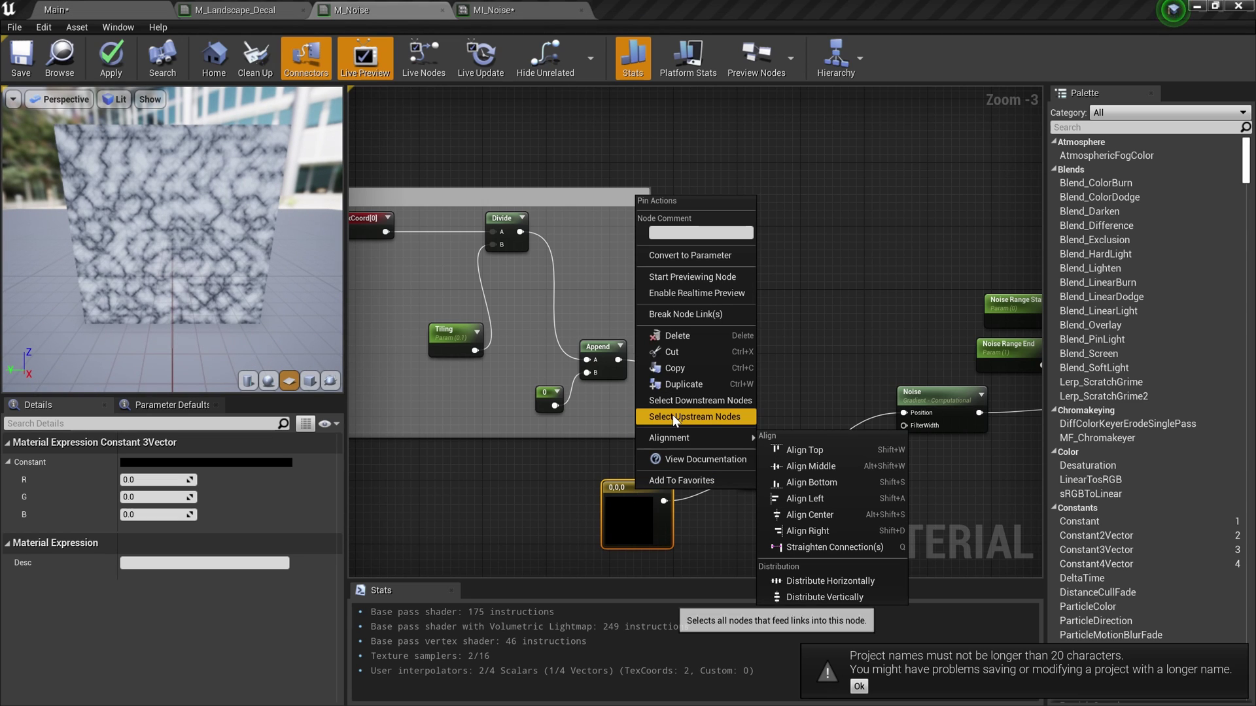
{"action": "left_click", "coordinate": [687, 256]}
{"action": "type", "text": "Seed"}
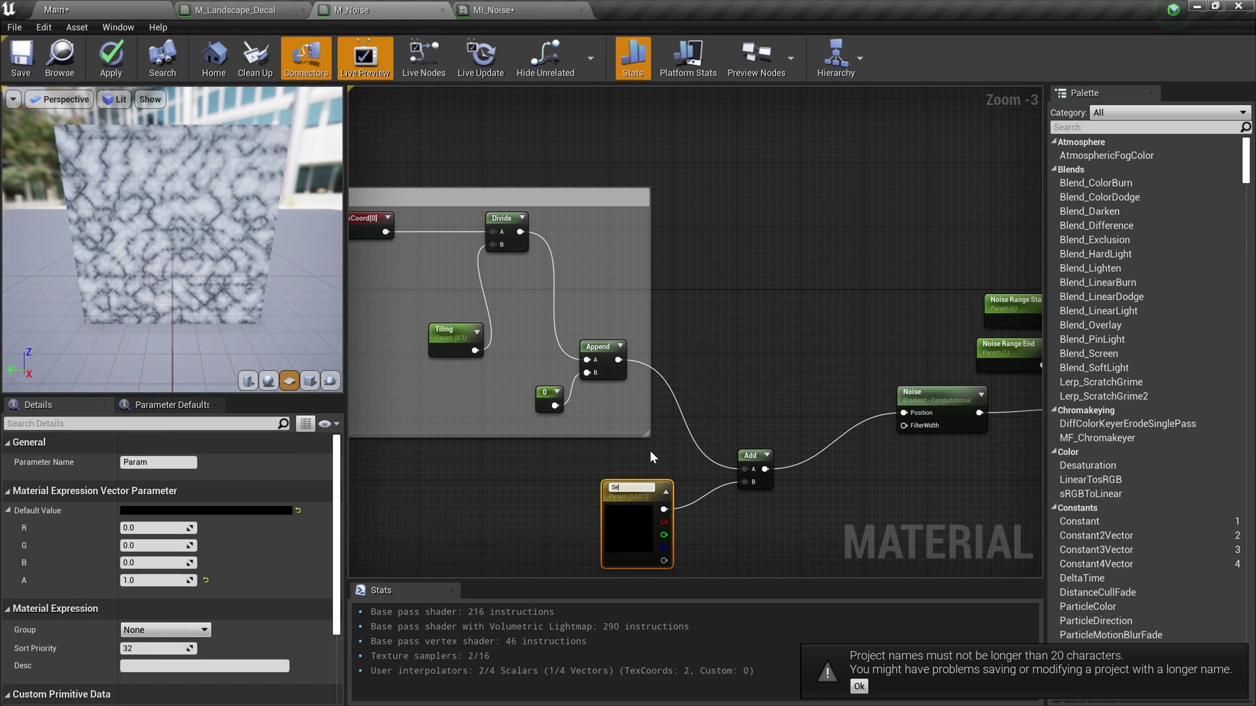
{"action": "left_click", "coordinate": [781, 563]}
{"action": "left_click_drag", "start_coordinate": [628, 502], "coordinate": [620, 494]}
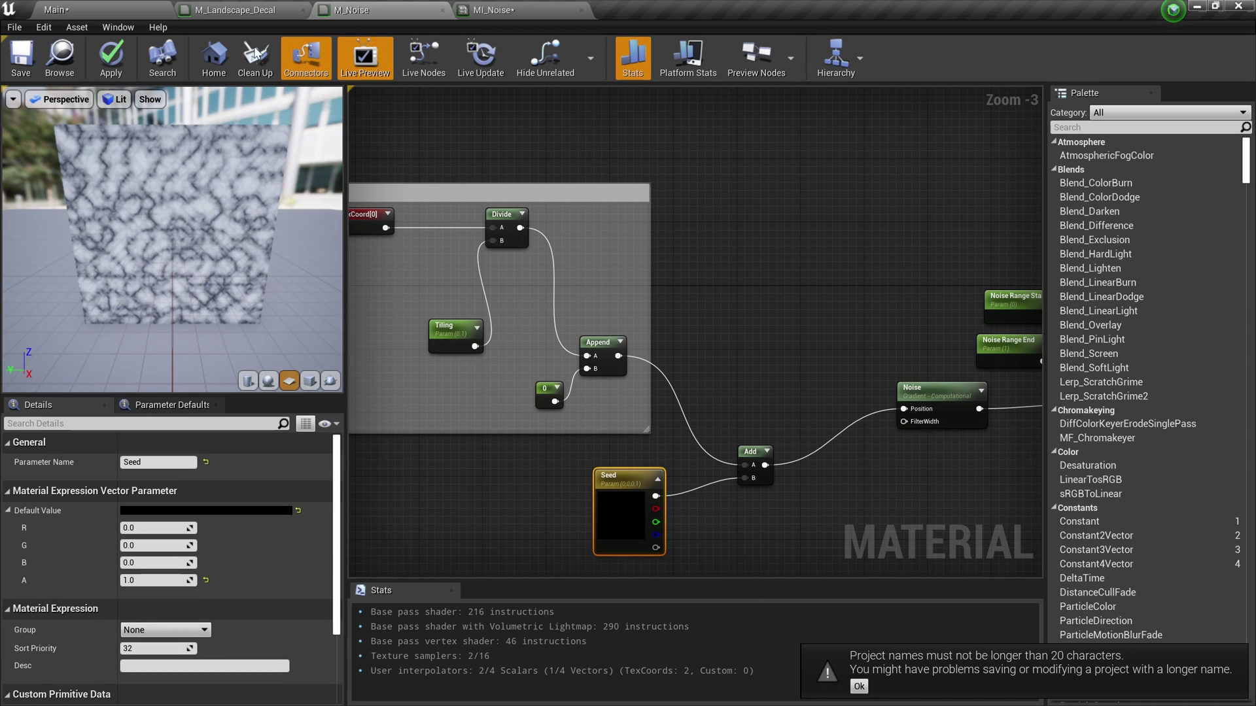
{"action": "left_click", "coordinate": [21, 58]}
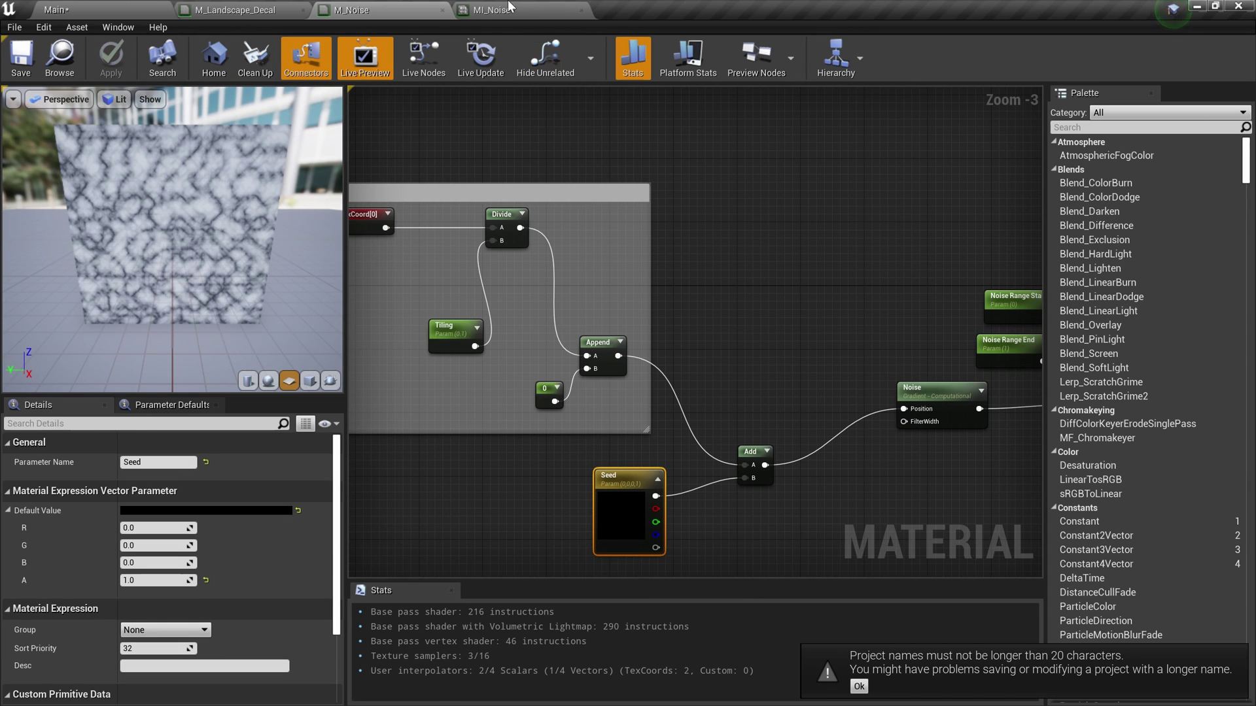
Step: Float the MI_Noise editor over the Main level, set Tiling to about 0.244 and enable the Seed override
{"action": "left_click_drag", "start_coordinate": [509, 3], "coordinate": [554, 93]}
{"action": "left_click", "coordinate": [116, 11]}
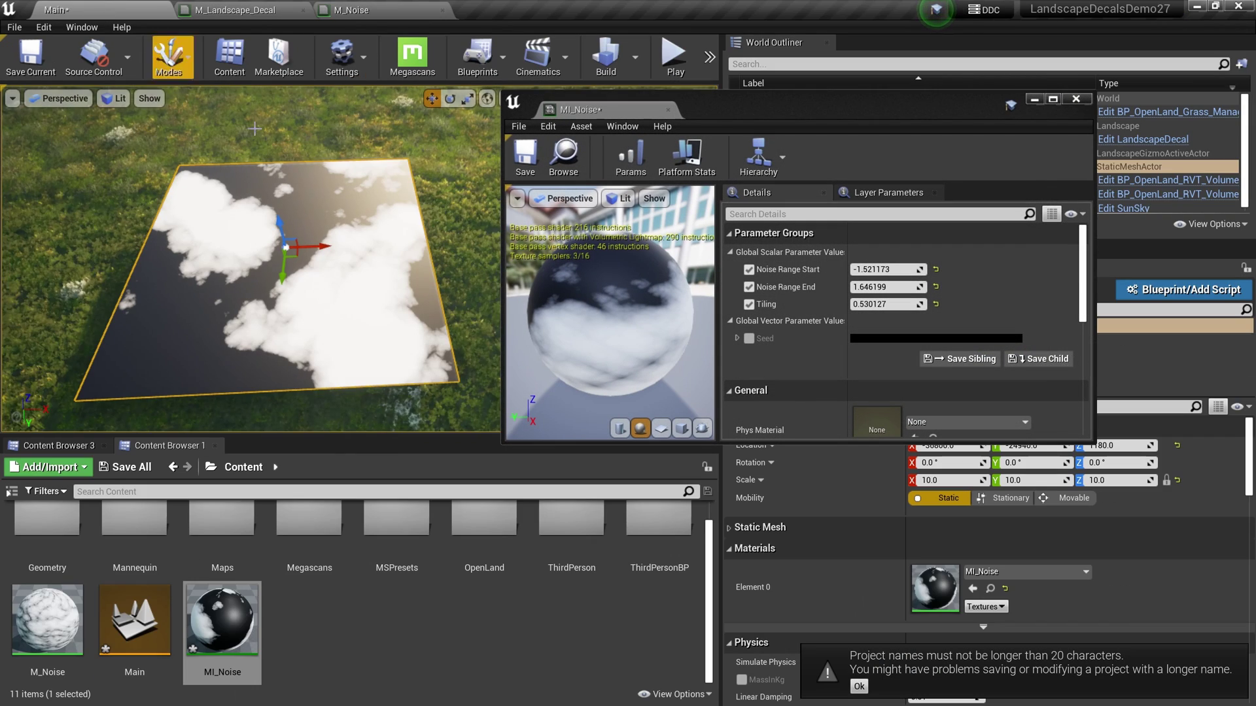
{"action": "left_click", "coordinate": [803, 340]}
{"action": "left_click", "coordinate": [749, 338]}
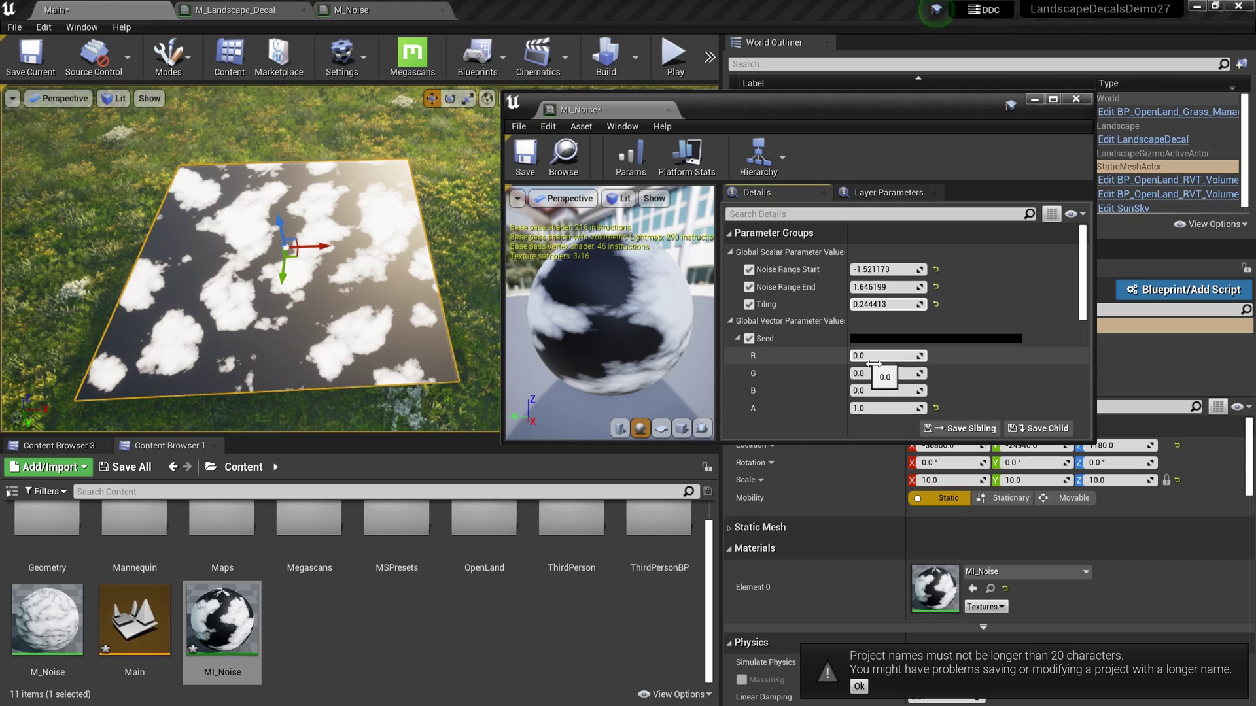
Step: Set the MI_Noise Seed to about 0.41 for R, 1.434 for G and 18.45 for B
{"action": "left_click_drag", "start_coordinate": [875, 360], "coordinate": [900, 373]}
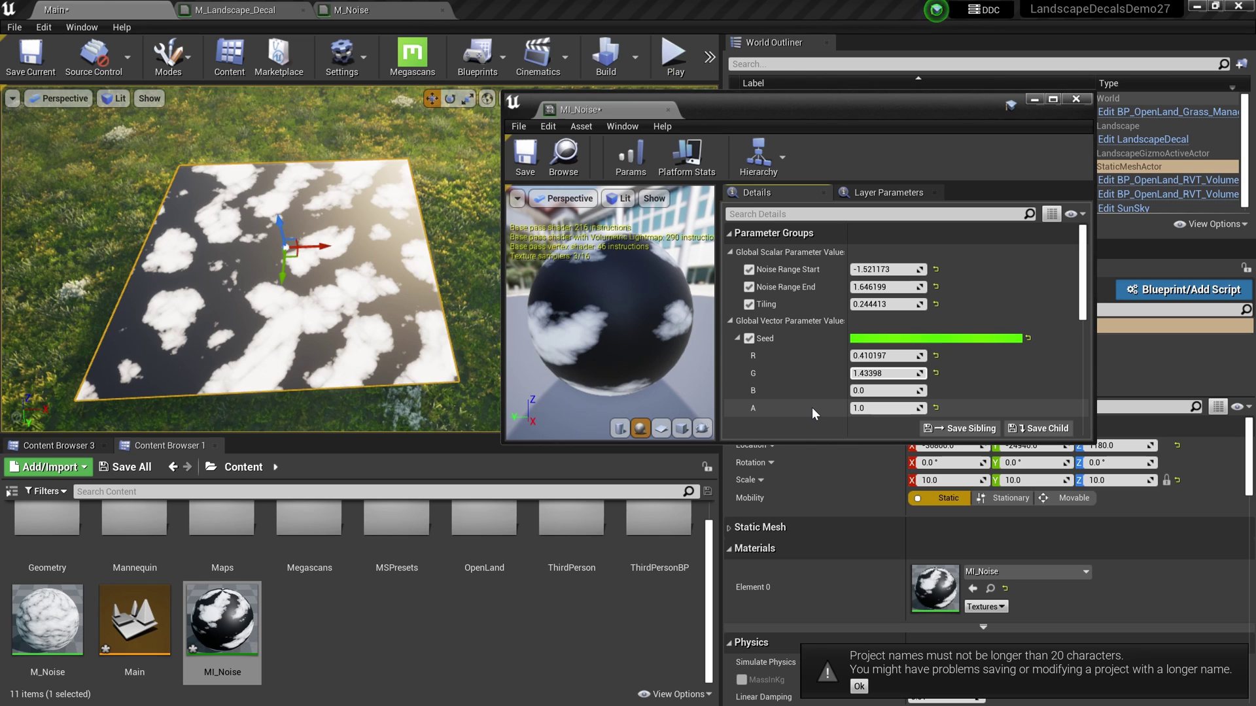
{"action": "left_click_drag", "start_coordinate": [874, 391], "coordinate": [876, 390]}
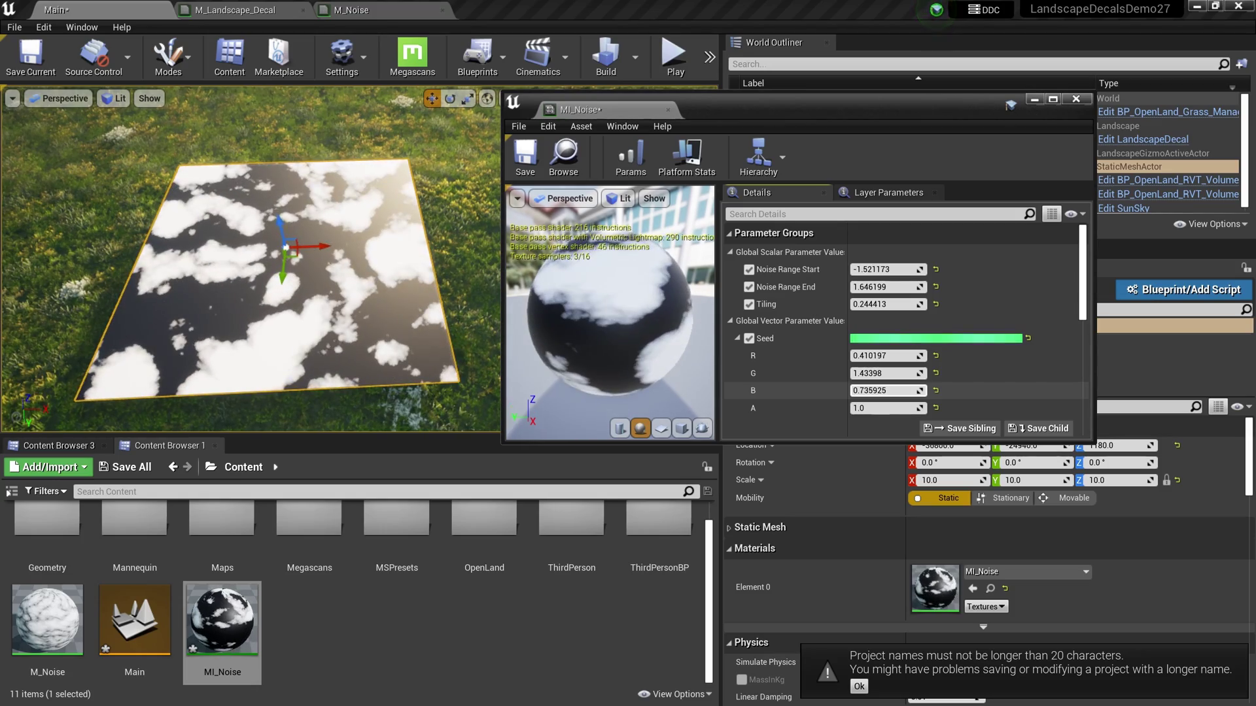
{"action": "left_click_drag", "start_coordinate": [880, 391], "coordinate": [892, 391]}
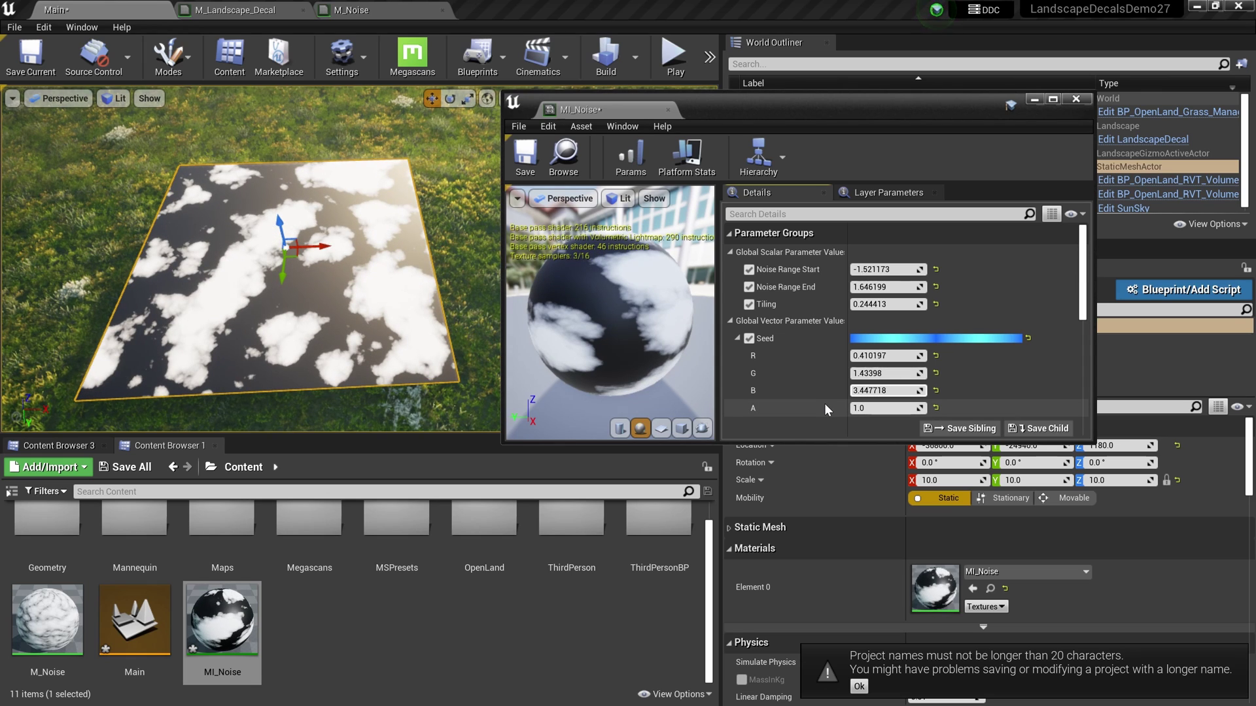
{"action": "mouse_move", "coordinate": [883, 390]}
{"action": "left_mouse_down"}
{"action": "mouse_move", "coordinate": [899, 391]}
{"action": "mouse_move", "coordinate": [888, 391]}
{"action": "left_mouse_up"}
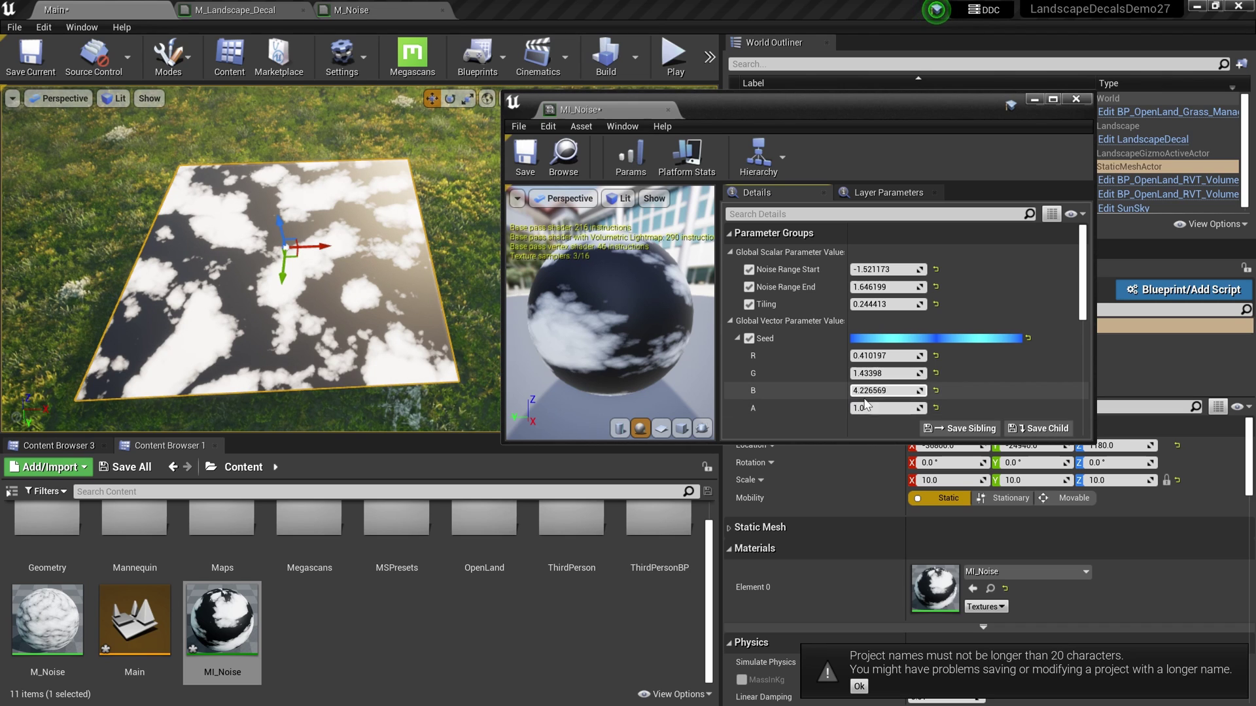
{"action": "left_click_drag", "start_coordinate": [883, 391], "coordinate": [890, 390]}
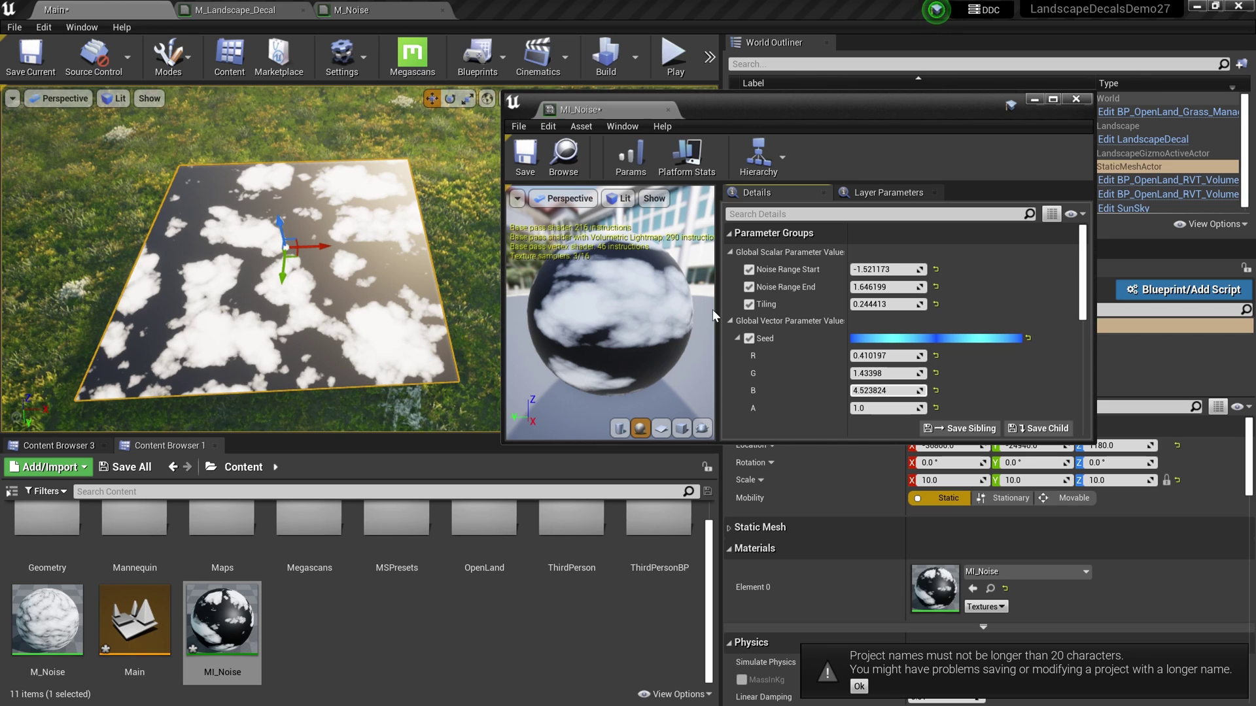
{"action": "left_click_drag", "start_coordinate": [888, 391], "coordinate": [893, 391]}
{"action": "scroll", "coordinate": [452, 280], "scroll_direction": "down", "scroll_amount": 2}
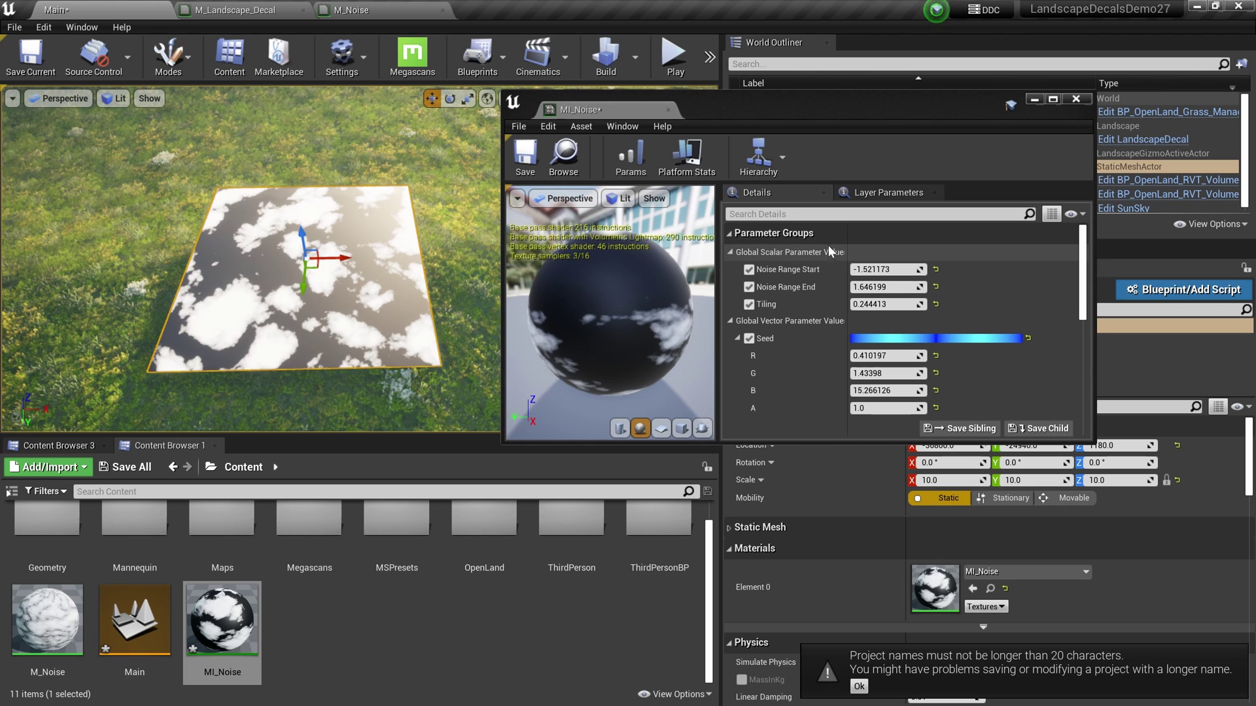
{"action": "left_click_drag", "start_coordinate": [900, 390], "coordinate": [906, 391]}
Step: Set MI_Noise Tiling to about 0.473, Noise Range Start to about -6.286 and Noise Range End to about 3.552
{"action": "mouse_move", "coordinate": [887, 304]}
{"action": "left_mouse_down"}
{"action": "mouse_move", "coordinate": [900, 304]}
{"action": "mouse_move", "coordinate": [877, 273]}
{"action": "mouse_move", "coordinate": [906, 287]}
{"action": "left_mouse_up"}
{"action": "right_click_drag", "start_coordinate": [358, 260], "coordinate": [382, 353]}
{"action": "key", "text": "s"}
{"action": "mouse_move", "coordinate": [259, 292]}
{"action": "right_mouse_down"}
{"action": "mouse_move", "coordinate": [248, 259]}
{"action": "mouse_move", "coordinate": [250, 284]}
{"action": "mouse_move", "coordinate": [256, 272]}
{"action": "right_mouse_up"}
{"action": "scroll", "coordinate": [336, 306], "scroll_direction": "up", "scroll_amount": 2}
{"action": "right_click_drag", "start_coordinate": [413, 328], "coordinate": [393, 288]}
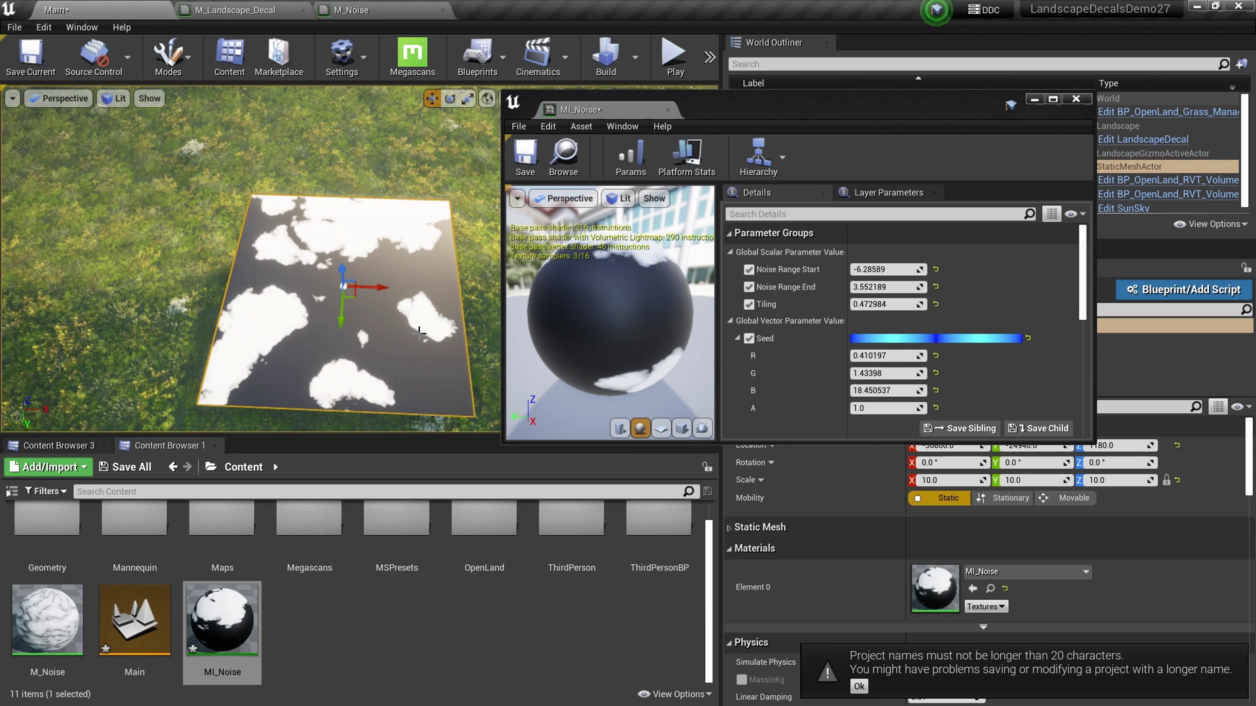
{"action": "scroll", "coordinate": [420, 333], "scroll_direction": "up", "scroll_amount": 3}
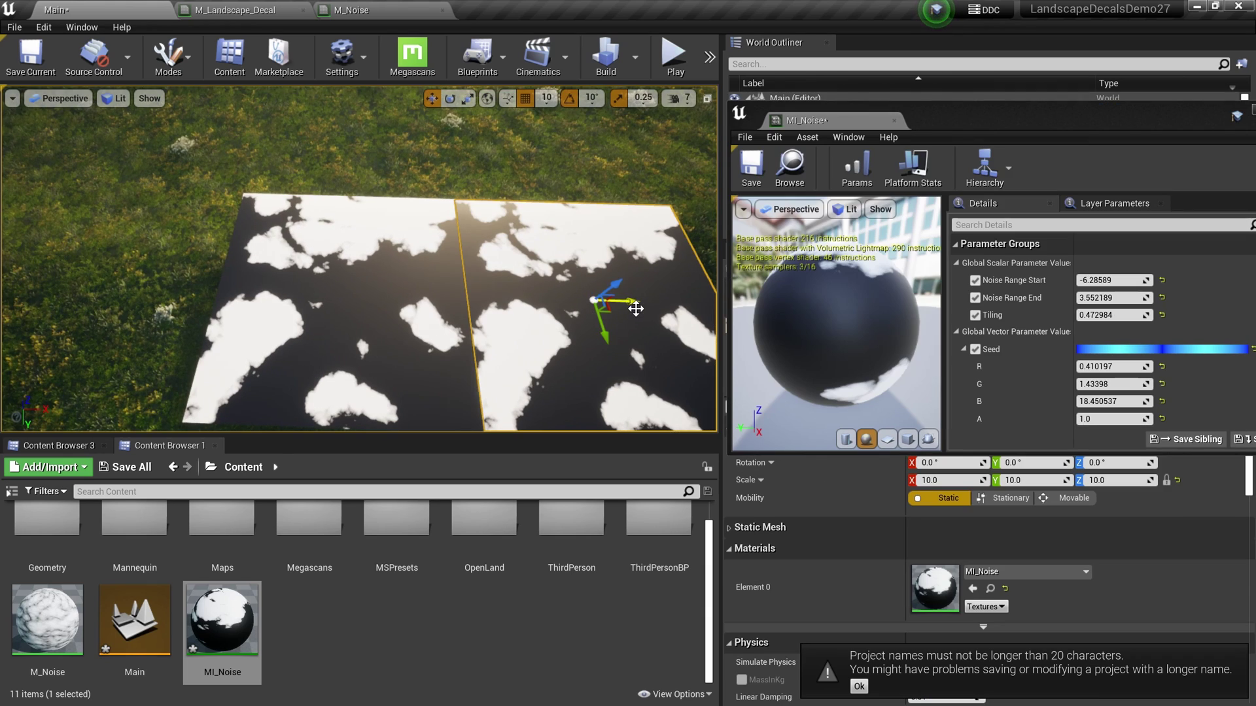
Step: Duplicate the plane along X beside the original so the pattern edges meet, and return to the M_Noise graph
{"action": "mouse_move", "coordinate": [636, 309]}
{"action": "left_mouse_down"}
{"action": "mouse_move", "coordinate": [572, 300]}
{"action": "mouse_move", "coordinate": [652, 300]}
{"action": "mouse_move", "coordinate": [627, 302]}
{"action": "left_mouse_up"}
{"action": "left_click", "coordinate": [419, 294]}
{"action": "left_click", "coordinate": [611, 292]}
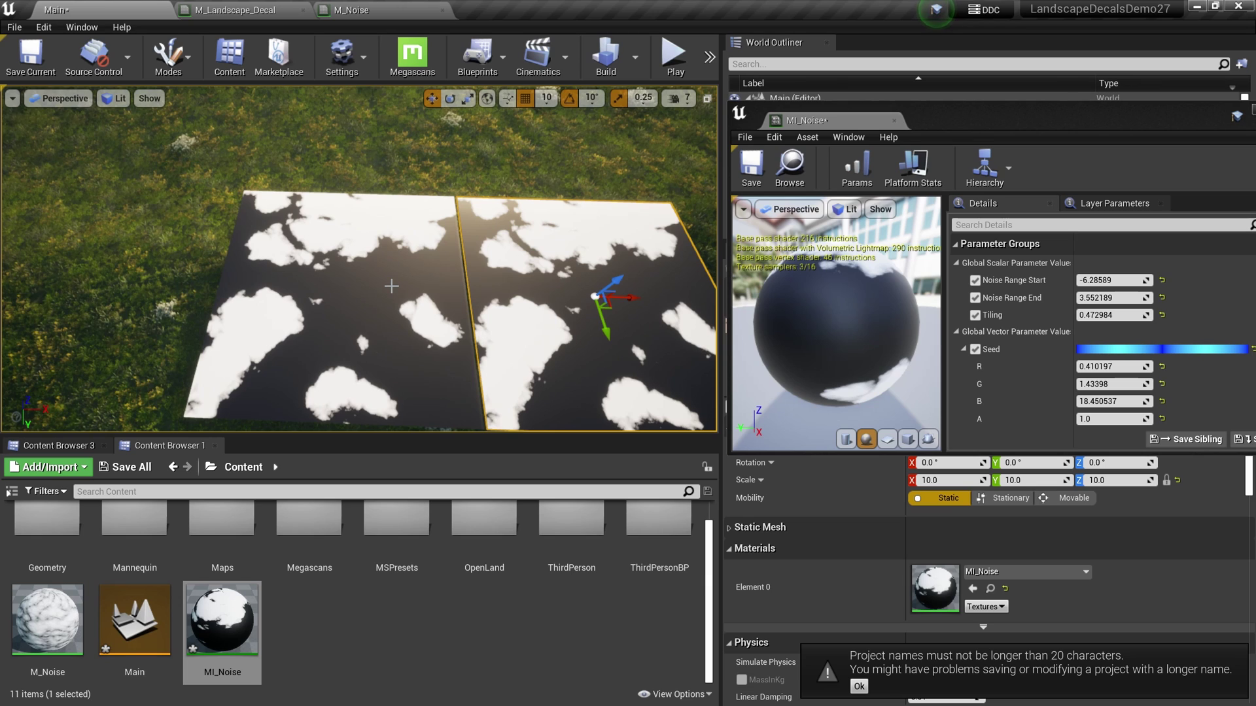
{"action": "scroll", "coordinate": [392, 286], "scroll_direction": "up", "scroll_amount": 1}
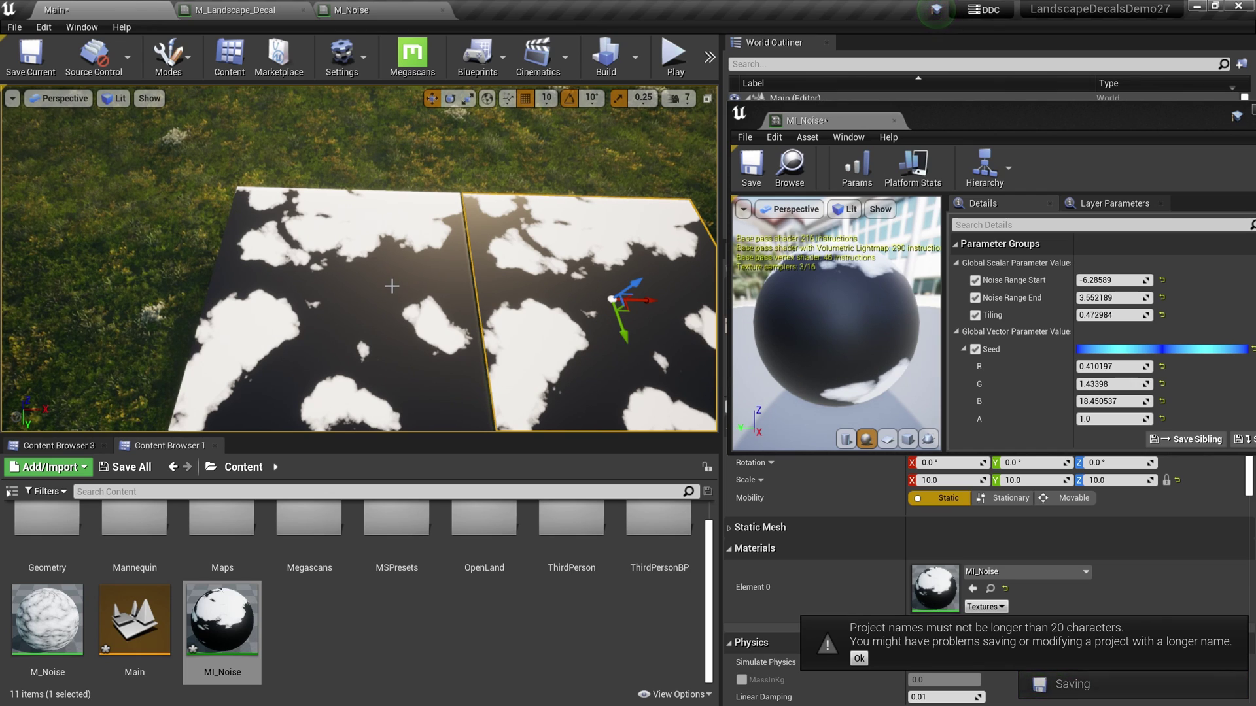
{"action": "mouse_move", "coordinate": [654, 303]}
{"action": "left_mouse_down"}
{"action": "mouse_move", "coordinate": [615, 305]}
{"action": "mouse_move", "coordinate": [654, 306]}
{"action": "mouse_move", "coordinate": [632, 308]}
{"action": "left_mouse_up"}
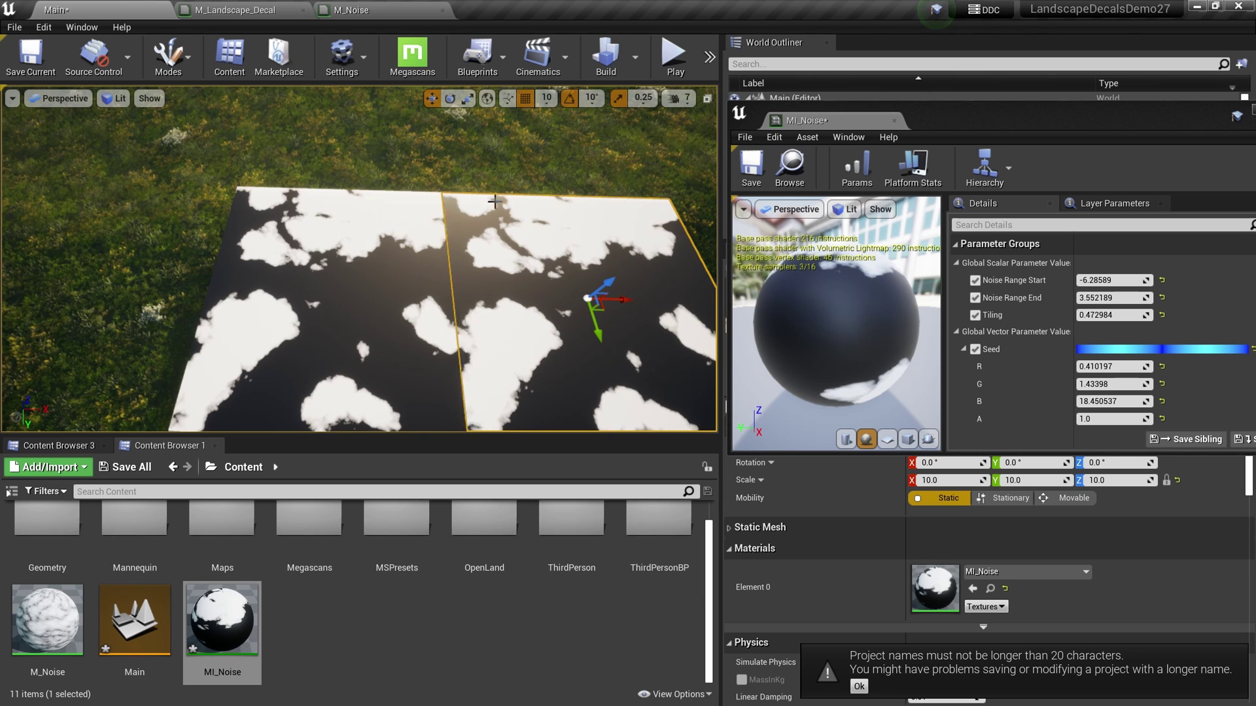
{"action": "left_click", "coordinate": [374, 13]}
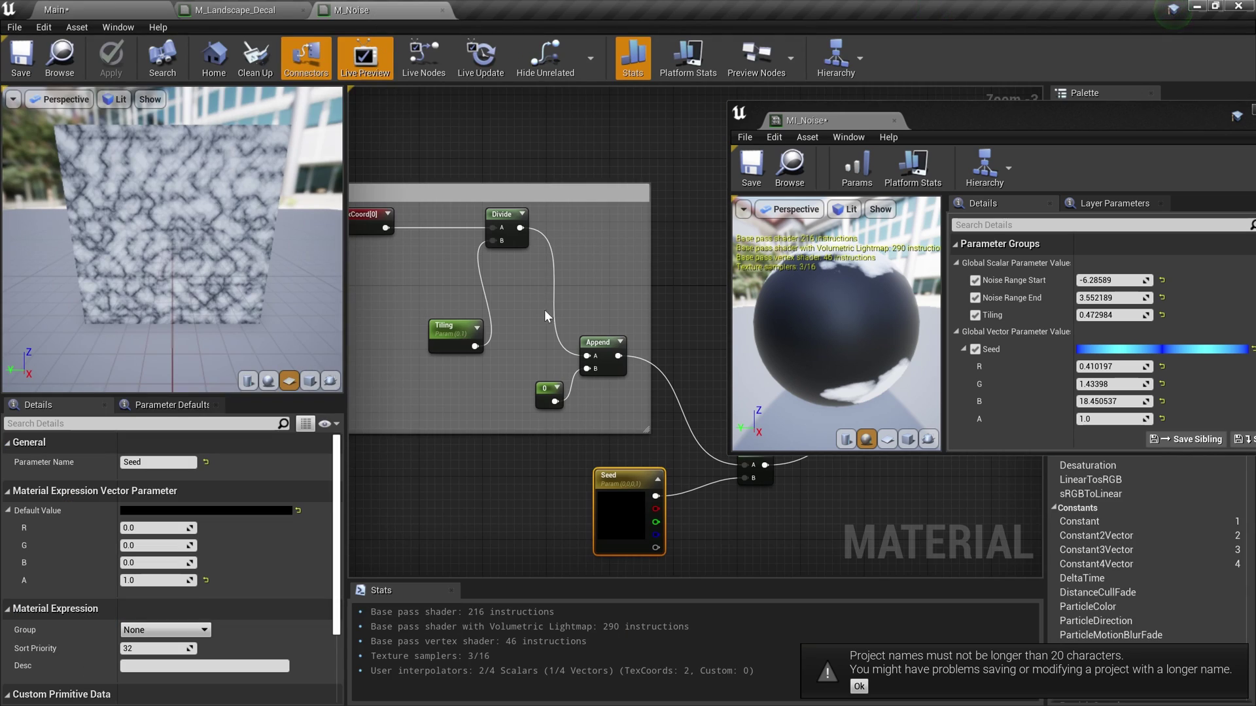
Step: Dock the floating MI_Noise editor beside the other asset editors and return to the UV section of the M_Noise graph
{"action": "left_click_drag", "start_coordinate": [795, 121], "coordinate": [559, 13]}
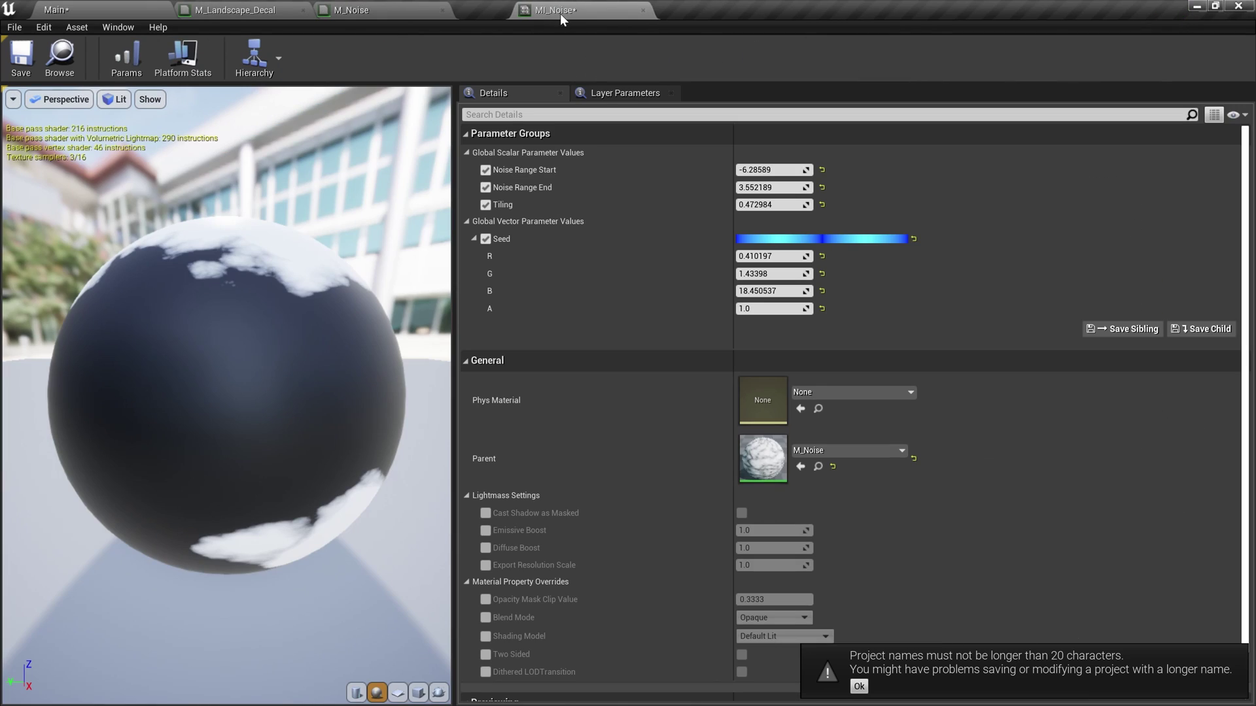
{"action": "left_click", "coordinate": [383, 10]}
{"action": "scroll", "coordinate": [664, 343], "scroll_direction": "down", "scroll_amount": 3}
{"action": "scroll", "coordinate": [603, 411], "scroll_direction": "up", "scroll_amount": 3}
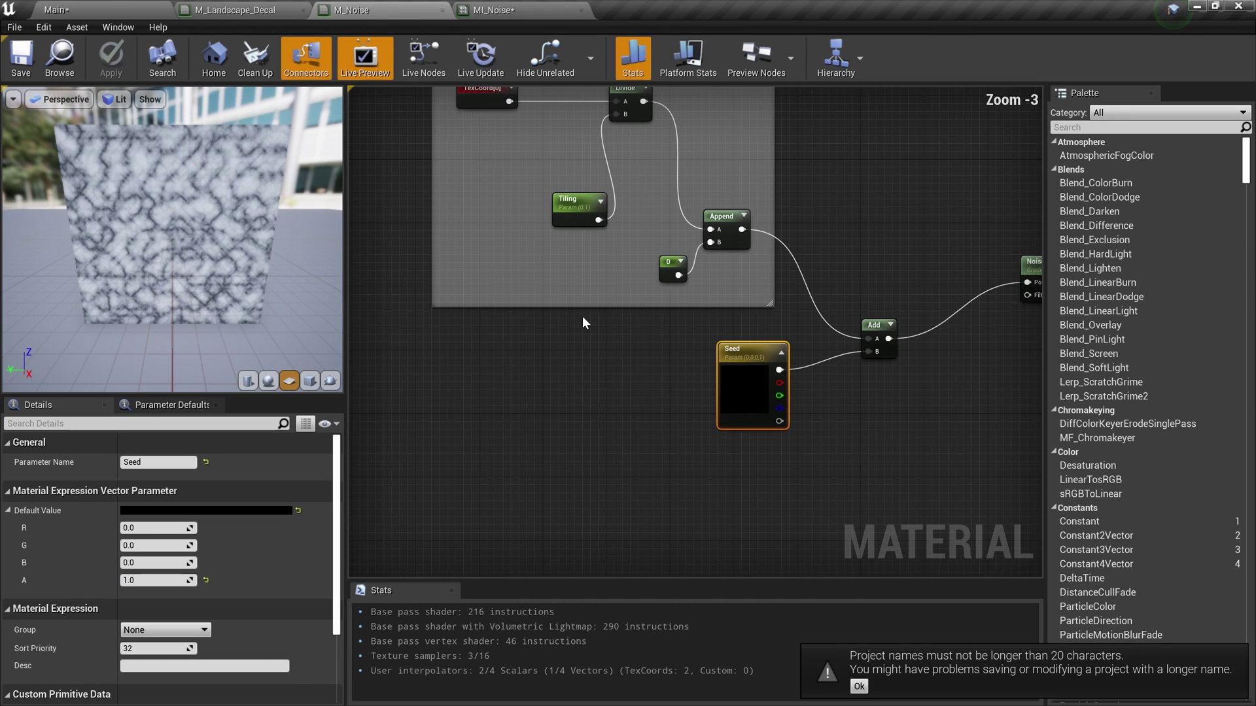
{"action": "right_click_drag", "start_coordinate": [582, 316], "coordinate": [726, 460]}
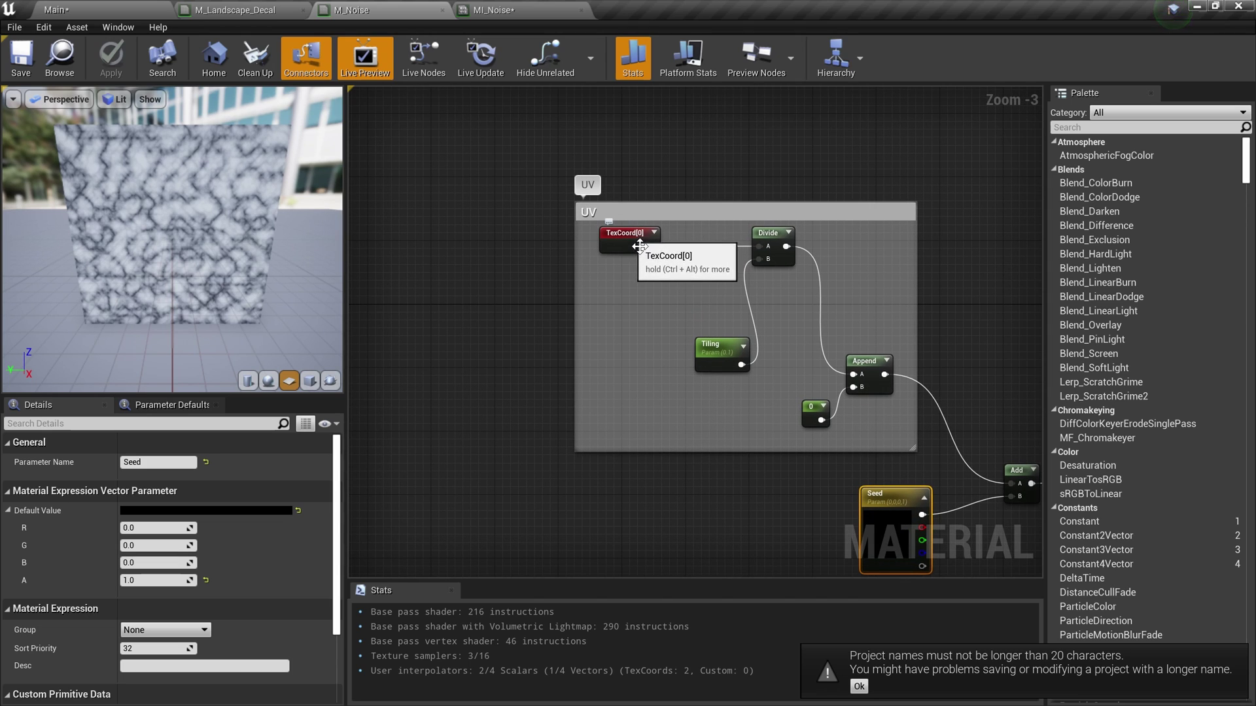
Step: Add an Absolute World Position node in the empty area beside the UV comment group
{"action": "right_click", "coordinate": [404, 237]}
{"action": "type", "text": "Wo"}
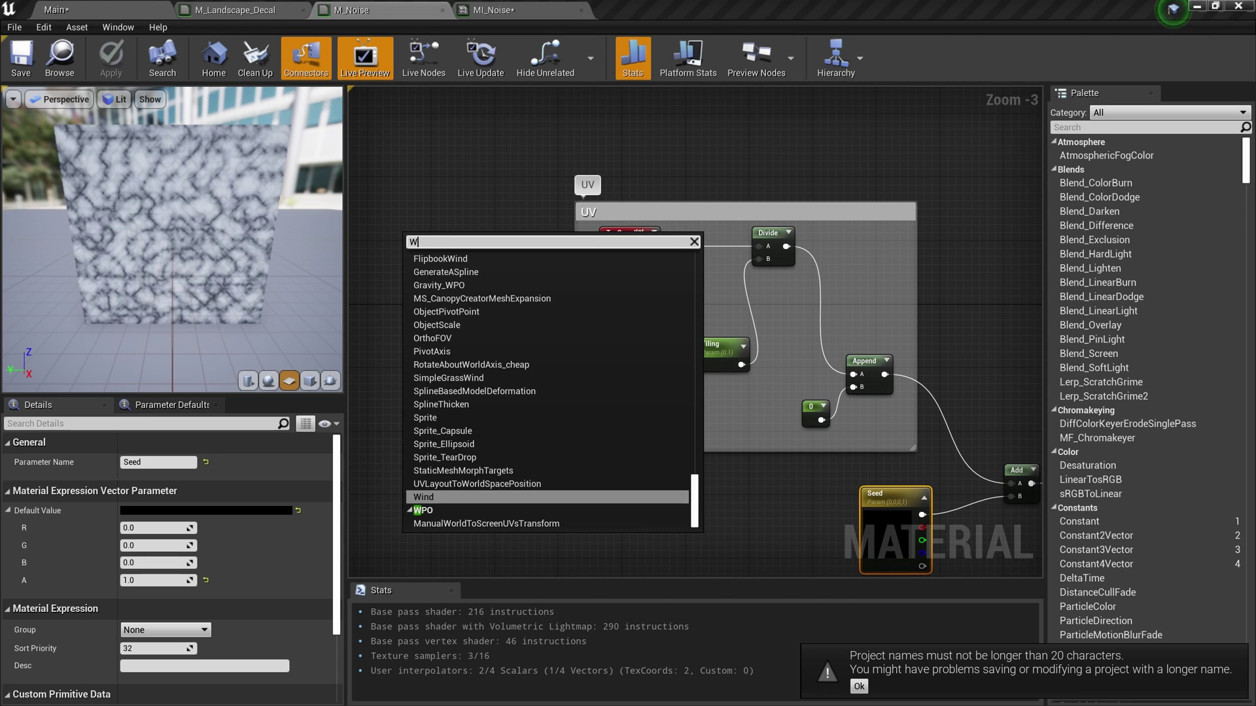
{"action": "left_click", "coordinate": [446, 296]}
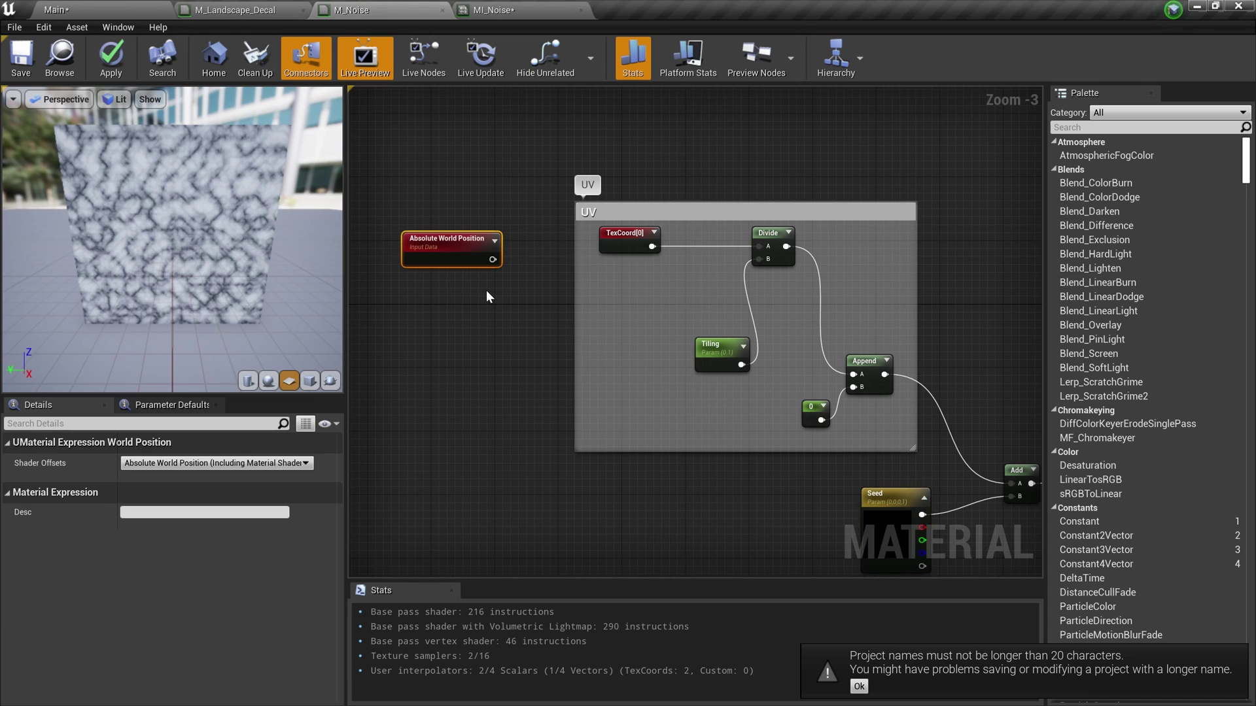
{"action": "scroll", "coordinate": [497, 290], "scroll_direction": "up", "scroll_amount": 2}
{"action": "scroll", "coordinate": [504, 291], "scroll_direction": "down", "scroll_amount": 3}
{"action": "scroll", "coordinate": [524, 268], "scroll_direction": "up", "scroll_amount": 2}
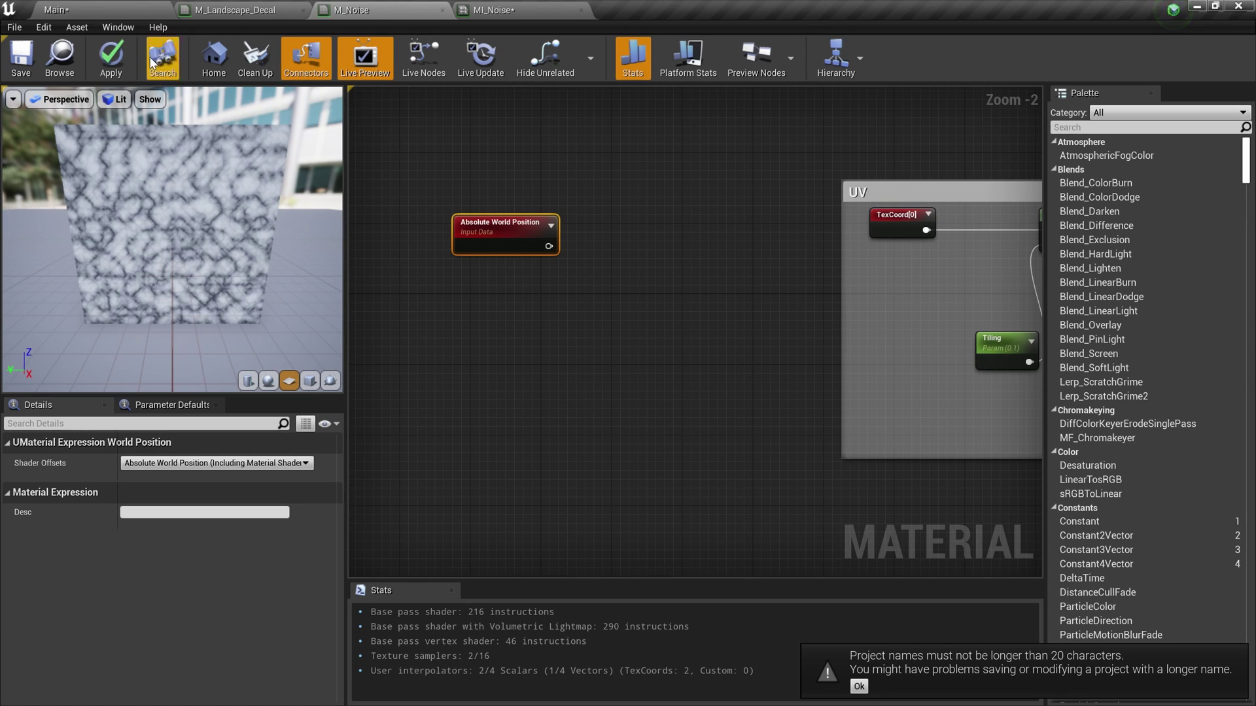
Step: In the Main level, slide the original plane along X away from its duplicate and back against it, and return to the M_Noise graph
{"action": "left_click", "coordinate": [88, 10]}
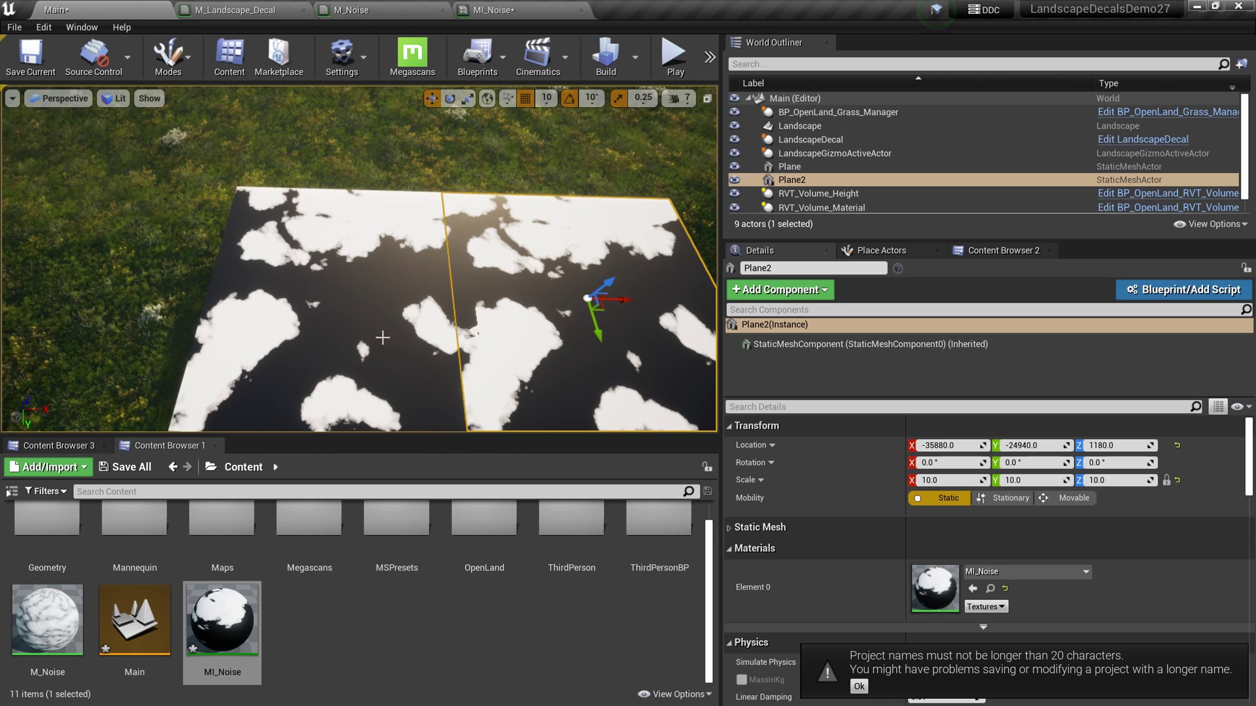
{"action": "scroll", "coordinate": [275, 222], "scroll_direction": "down", "scroll_amount": 2}
{"action": "left_click", "coordinate": [327, 275]}
{"action": "left_click_drag", "start_coordinate": [373, 286], "coordinate": [251, 280]}
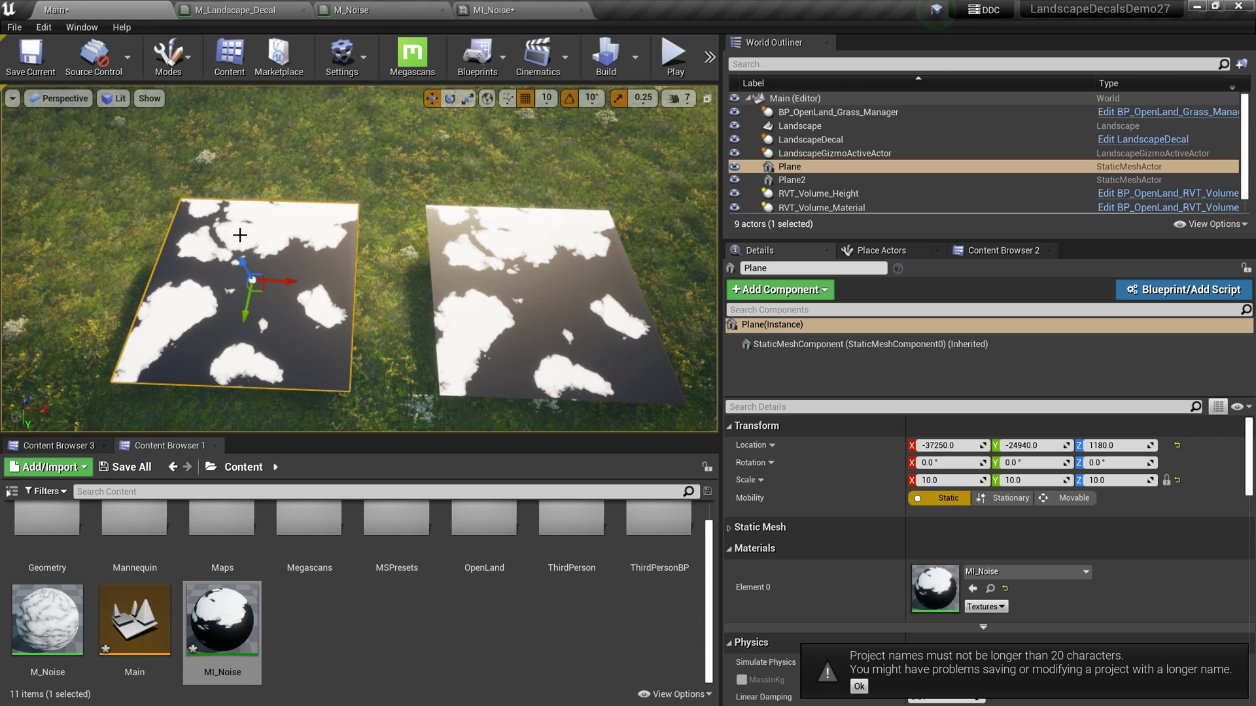
{"action": "left_click_drag", "start_coordinate": [288, 289], "coordinate": [370, 288]}
{"action": "left_click", "coordinate": [403, 6]}
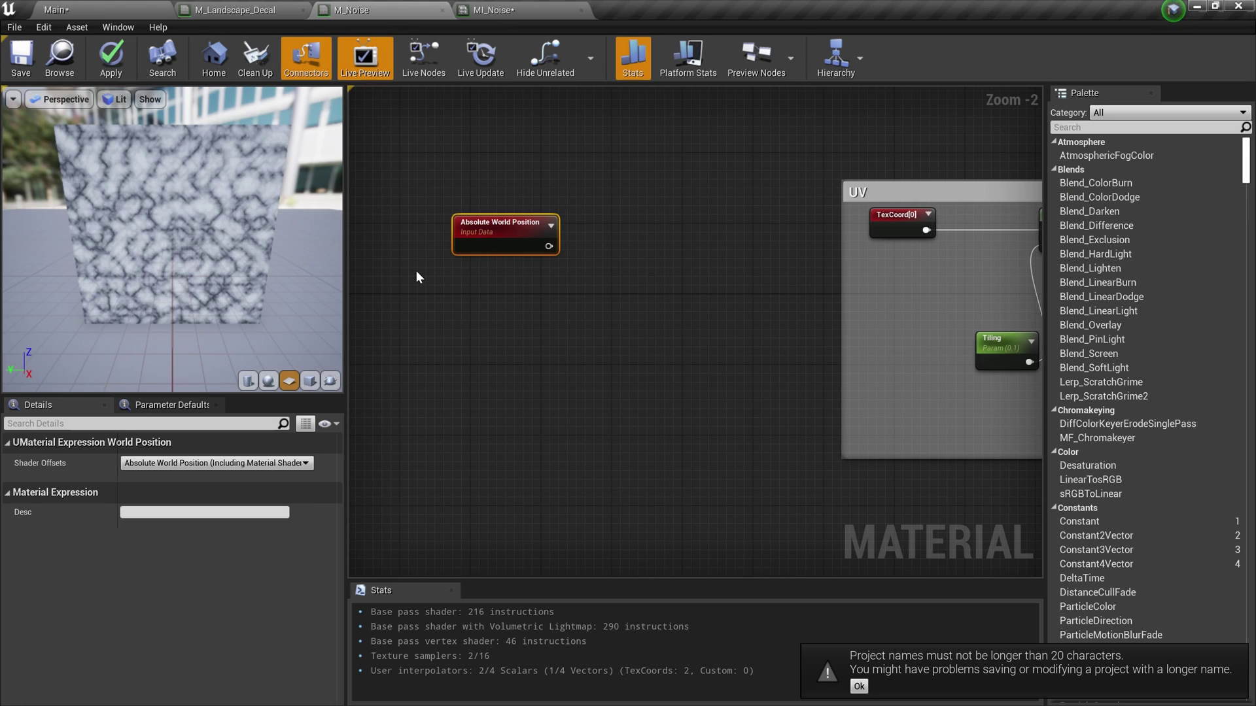
Step: Feed the Absolute World Position output into a new ComponentMask node that keeps R and G
{"action": "left_click_drag", "start_coordinate": [549, 245], "coordinate": [614, 285]}
{"action": "type", "text": "com"}
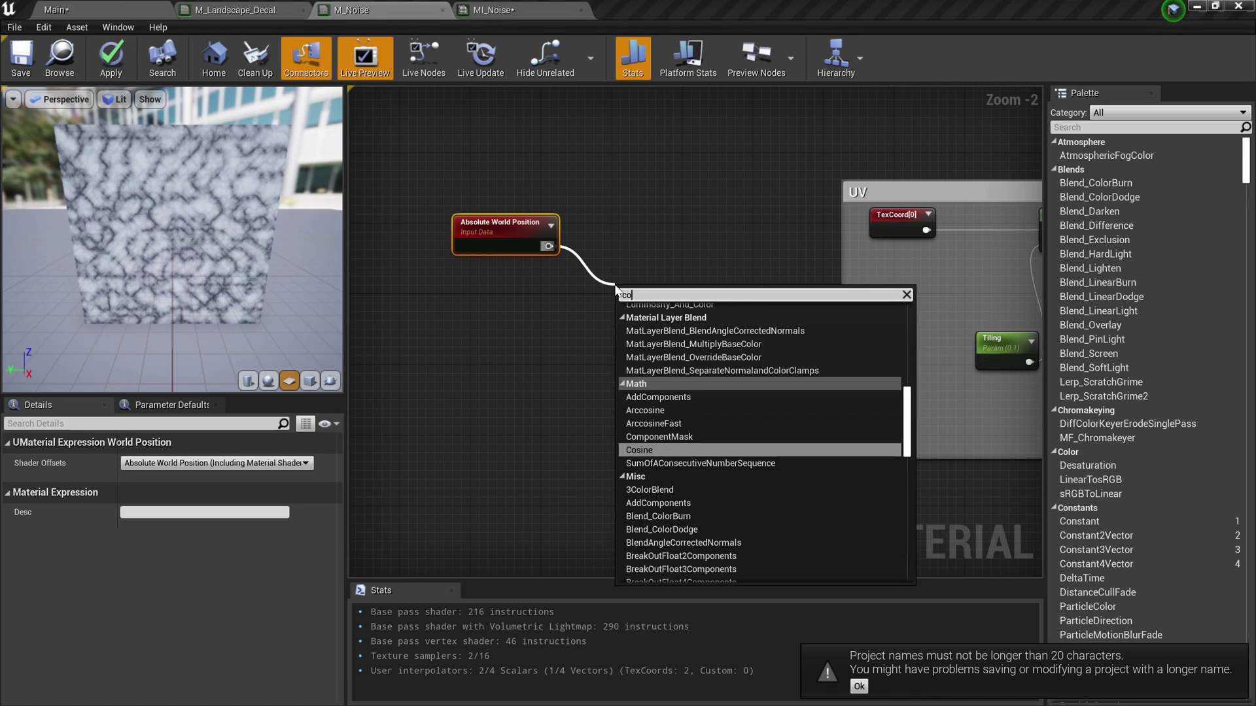
{"action": "key", "text": "Return"}
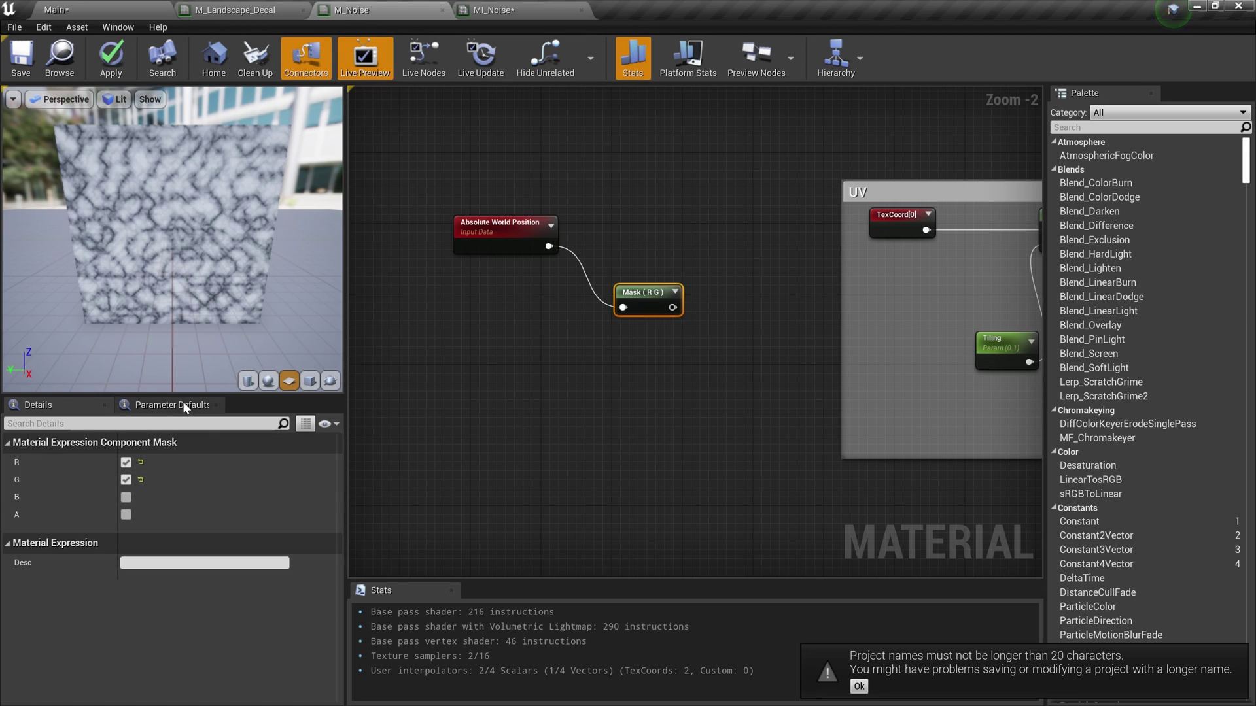
Step: Align the mask with the world position node and divide its output by a constant of 100
{"action": "left_click_drag", "start_coordinate": [645, 292], "coordinate": [686, 277]}
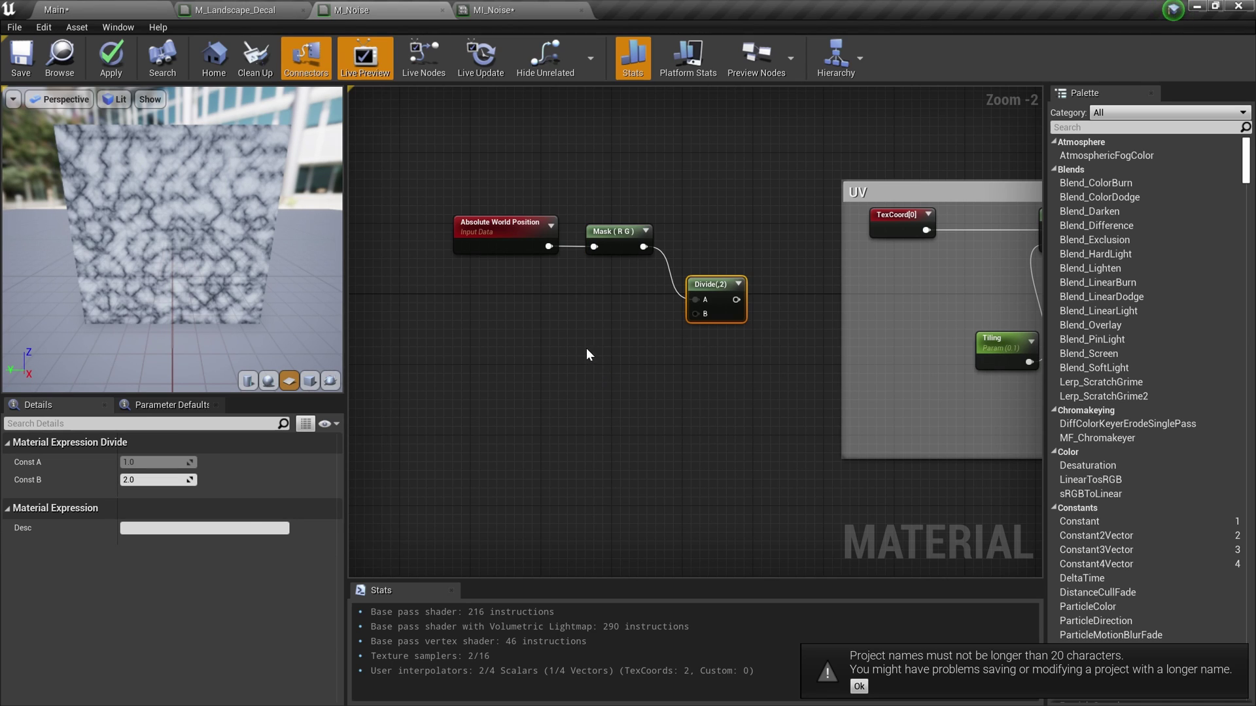
{"action": "left_click", "coordinate": [587, 354]}
{"action": "left_click_drag", "start_coordinate": [608, 371], "coordinate": [695, 314]}
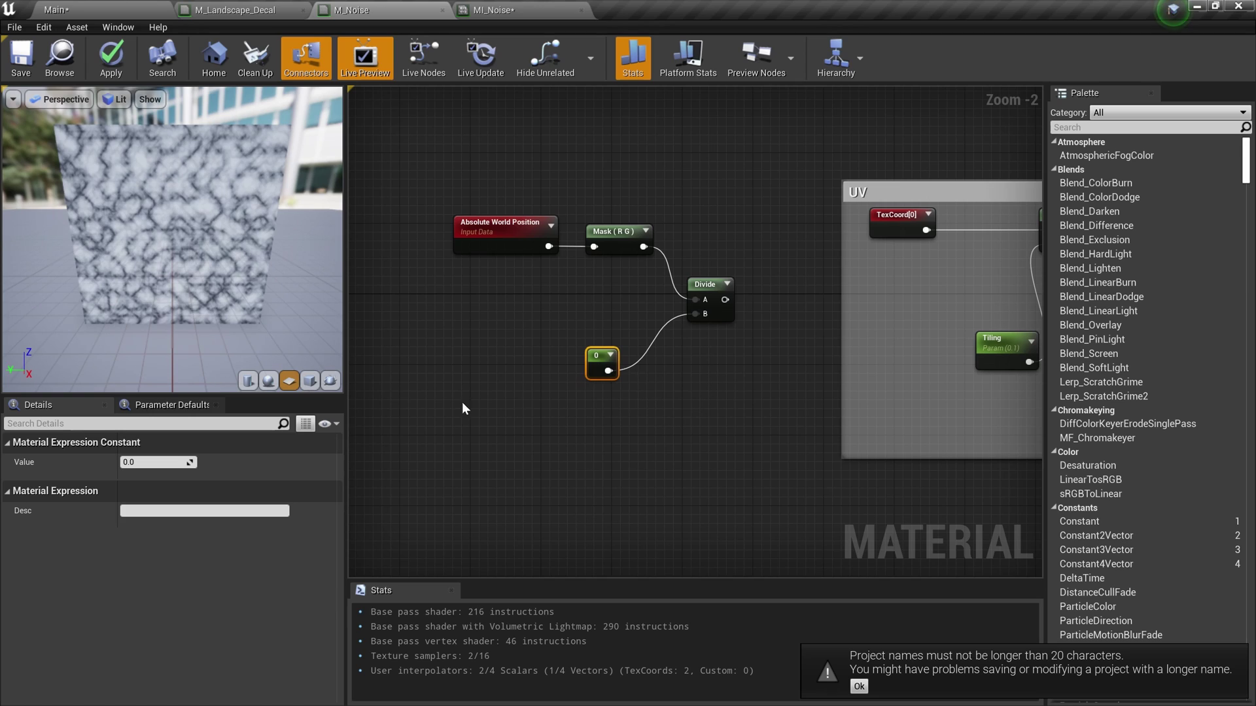
{"action": "left_click", "coordinate": [158, 463]}
{"action": "type", "text": "100"}
{"action": "left_click", "coordinate": [410, 169]}
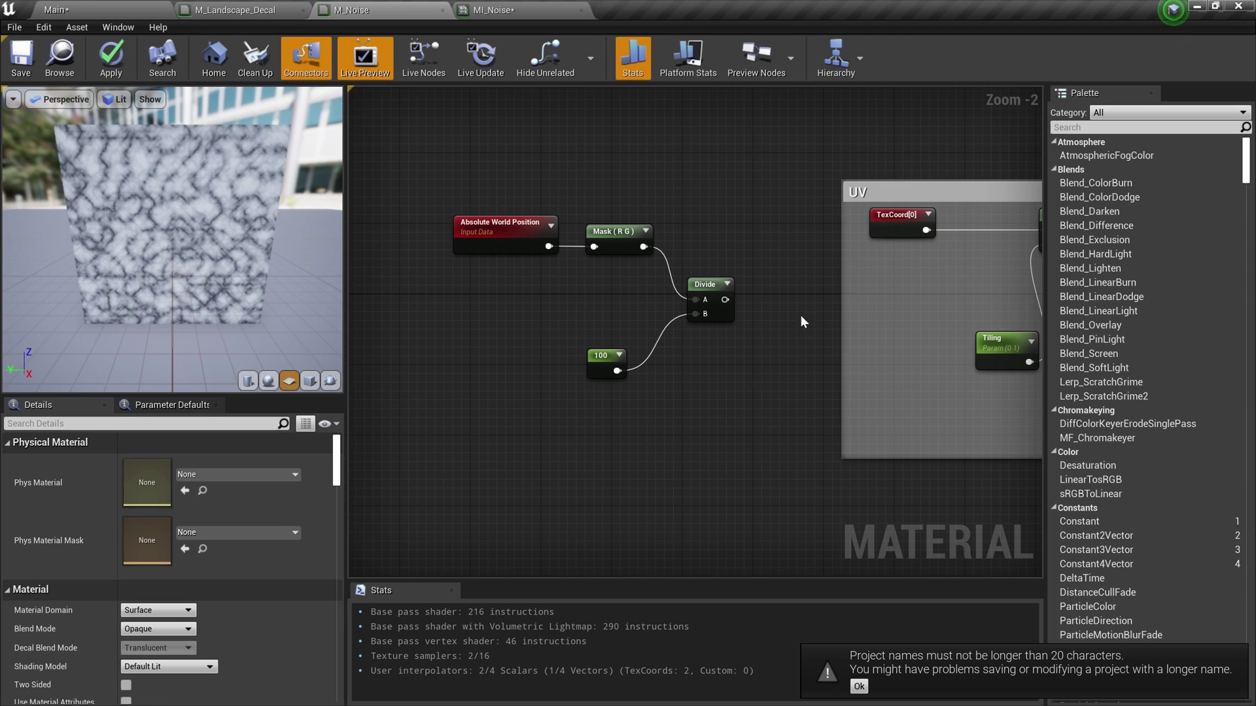
Step: Connect the new world position Divide to input A of the UV group's Divide, replacing TexCoord
{"action": "left_click", "coordinate": [611, 363]}
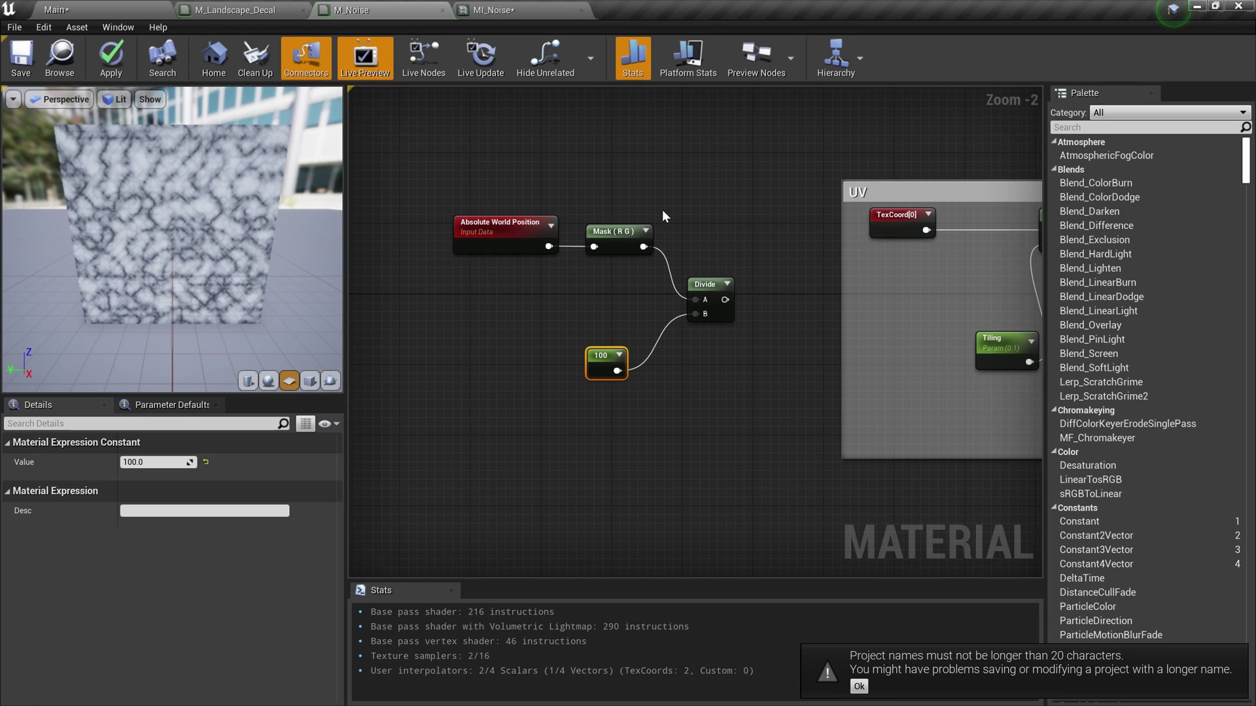
{"action": "scroll", "coordinate": [688, 433], "scroll_direction": "down", "scroll_amount": 1}
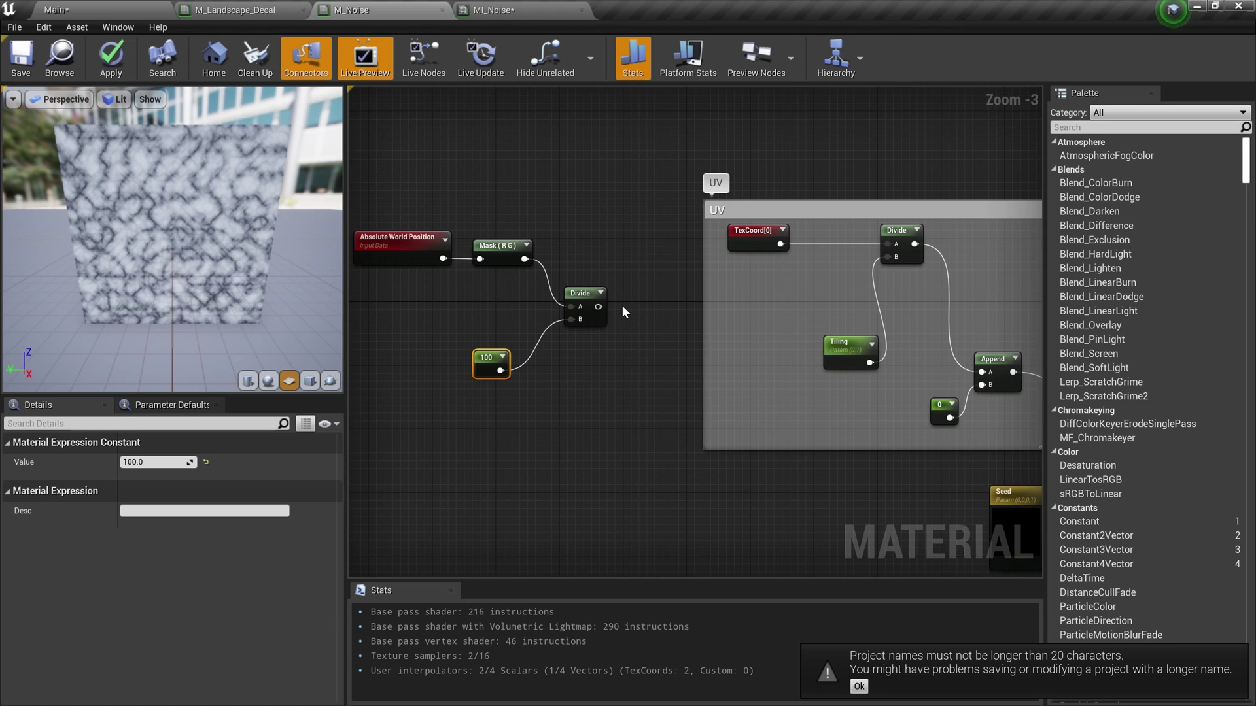
{"action": "left_click_drag", "start_coordinate": [598, 307], "coordinate": [890, 243]}
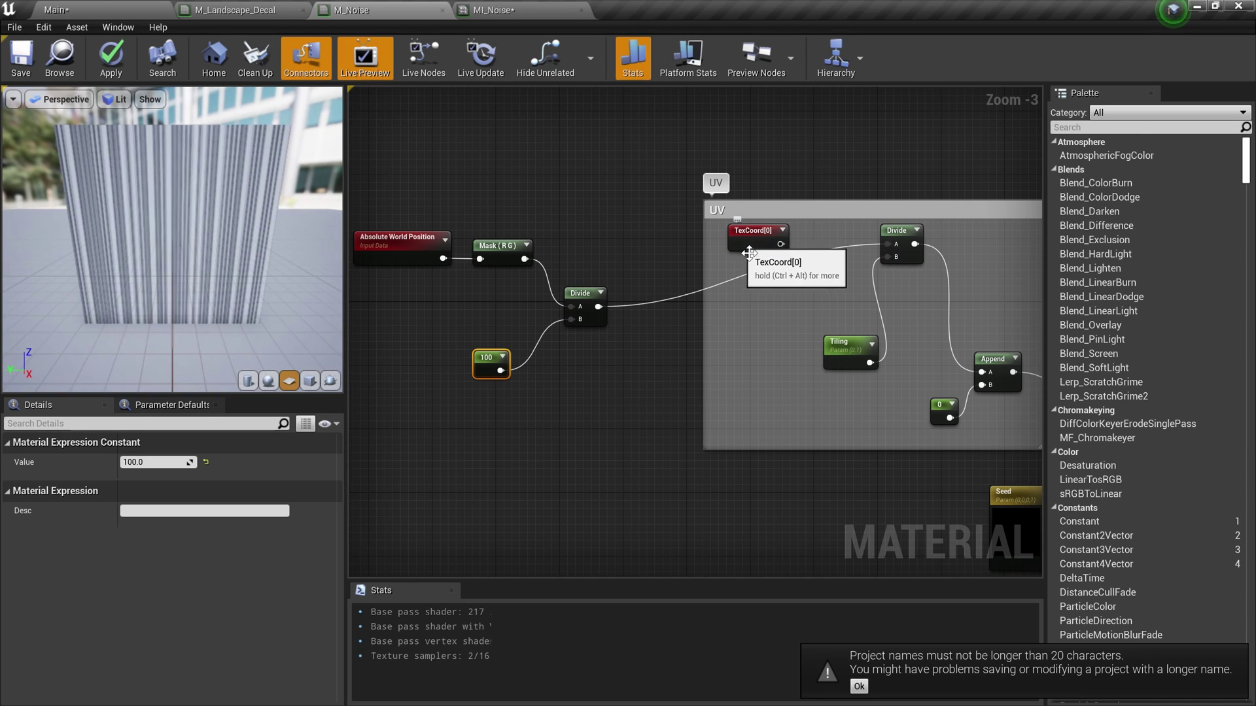
Step: Switch the material preview mesh to a cube and examine how the world-aligned noise projects onto its top and sides
{"action": "left_click_drag", "start_coordinate": [200, 184], "coordinate": [262, 192]}
{"action": "left_click", "coordinate": [310, 382]}
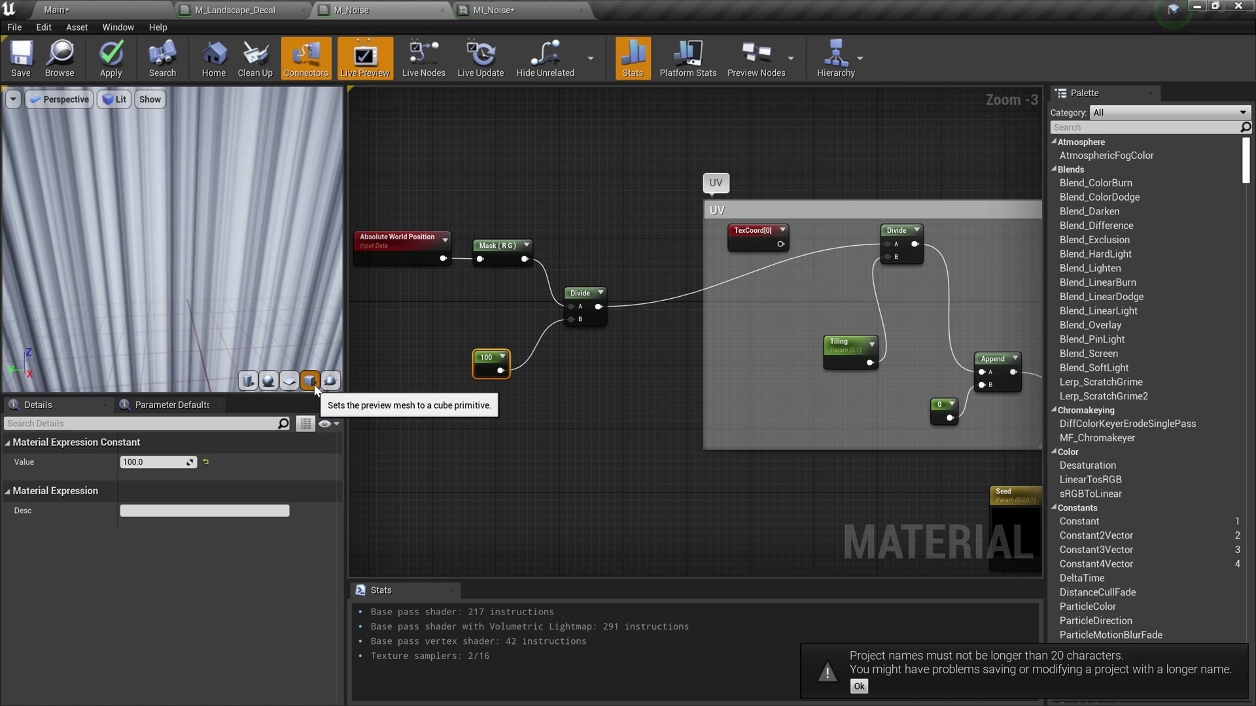
{"action": "scroll", "coordinate": [283, 322], "scroll_direction": "down", "scroll_amount": 3}
{"action": "left_click_drag", "start_coordinate": [239, 230], "coordinate": [242, 249]}
{"action": "scroll", "coordinate": [222, 202], "scroll_direction": "up", "scroll_amount": 5}
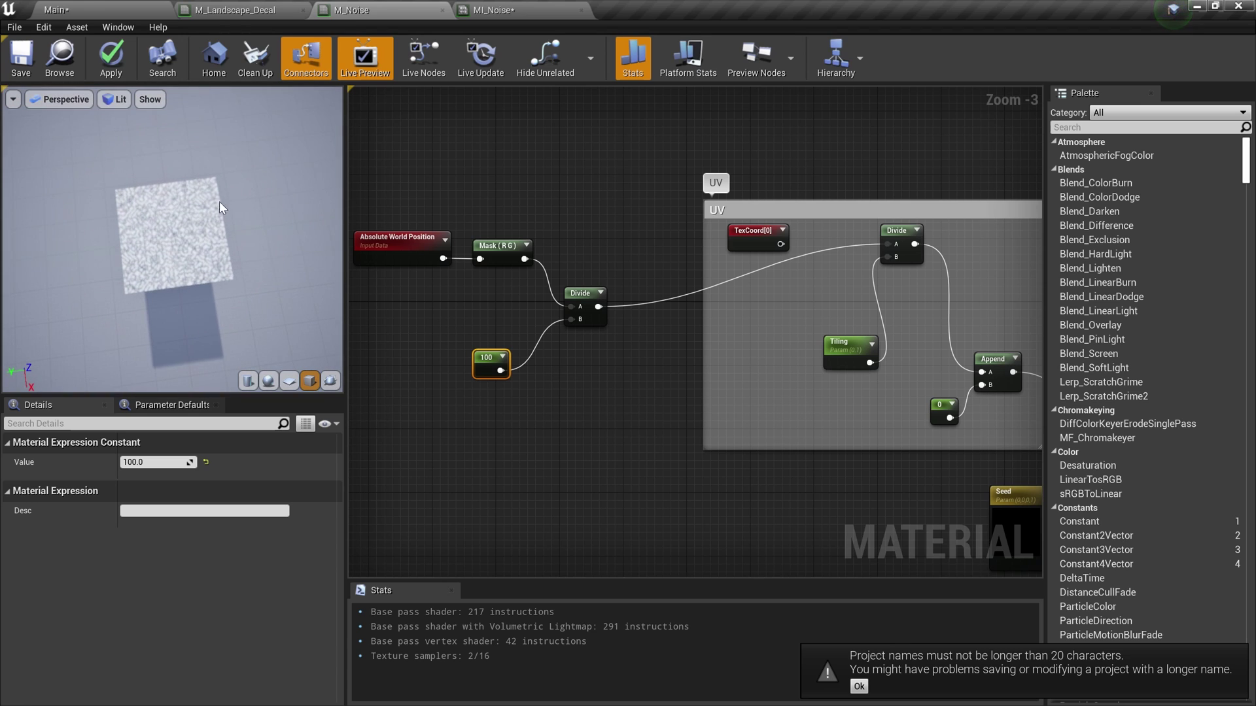
{"action": "left_click_drag", "start_coordinate": [194, 176], "coordinate": [242, 209]}
{"action": "scroll", "coordinate": [191, 199], "scroll_direction": "down", "scroll_amount": 4}
{"action": "scroll", "coordinate": [253, 241], "scroll_direction": "up", "scroll_amount": 4}
{"action": "scroll", "coordinate": [253, 240], "scroll_direction": "down", "scroll_amount": 2}
{"action": "left_click_drag", "start_coordinate": [240, 253], "coordinate": [241, 213]}
{"action": "scroll", "coordinate": [241, 252], "scroll_direction": "down", "scroll_amount": 4}
{"action": "scroll", "coordinate": [241, 252], "scroll_direction": "up", "scroll_amount": 2}
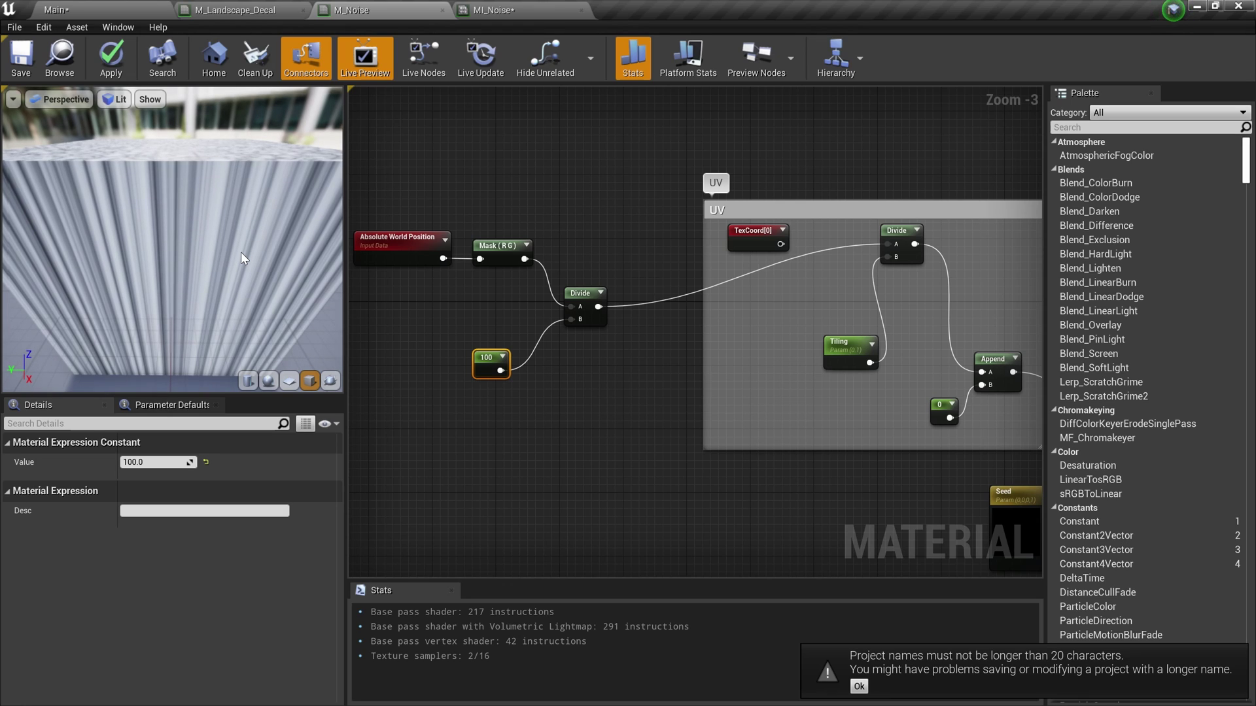
{"action": "left_click_drag", "start_coordinate": [233, 261], "coordinate": [234, 203]}
Step: Save M_Noise and set the MI_Noise Tiling to about 1.841 with its editor floating over the Main level
{"action": "left_click", "coordinate": [18, 60]}
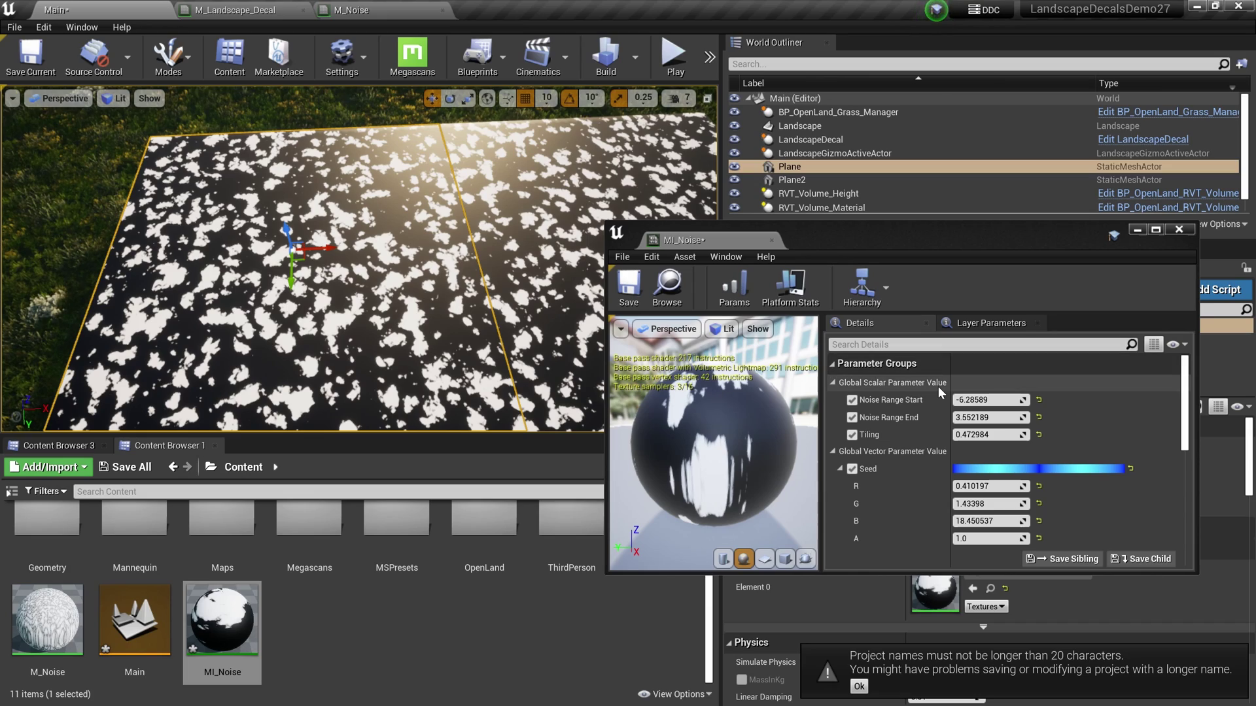
{"action": "left_click_drag", "start_coordinate": [987, 434], "coordinate": [1045, 434]}
{"action": "scroll", "coordinate": [532, 300], "scroll_direction": "down", "scroll_amount": 3}
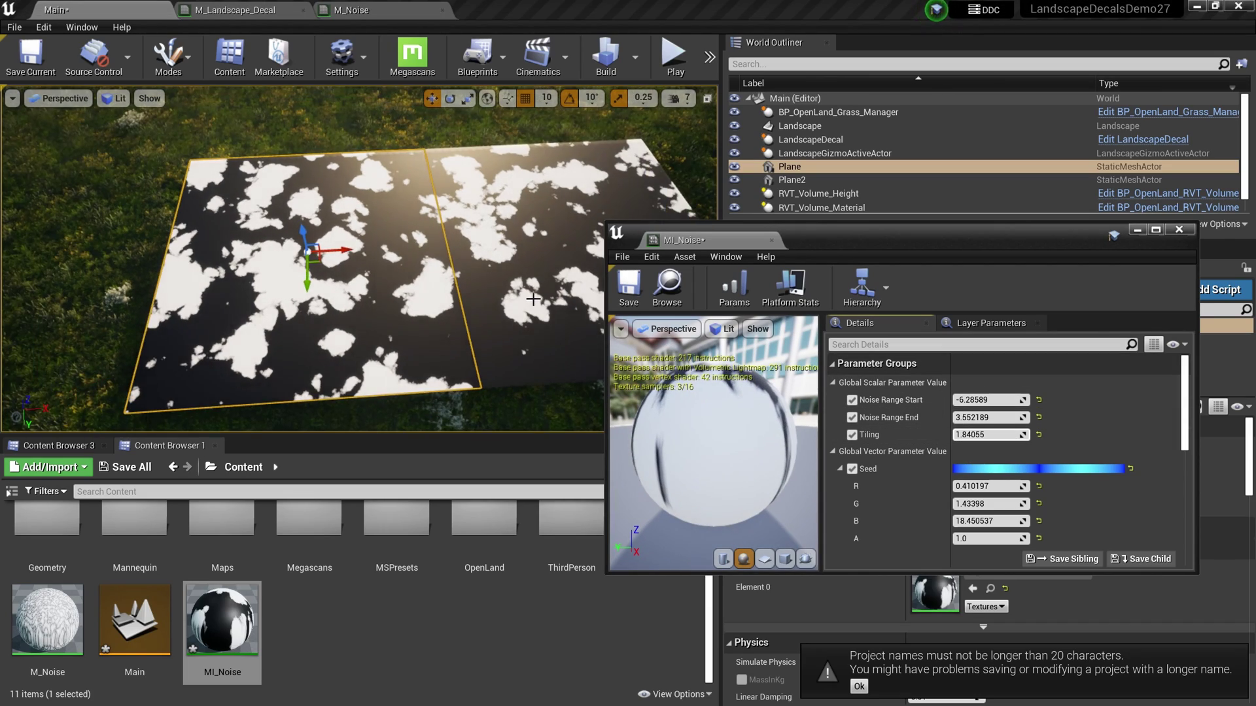
Step: Duplicate a plane and place the copy along Y against the side of the existing pair
{"action": "left_click", "coordinate": [512, 251]}
{"action": "left_click_drag", "start_coordinate": [512, 252], "coordinate": [442, 329]}
{"action": "left_click", "coordinate": [413, 160]}
{"action": "right_click_drag", "start_coordinate": [414, 160], "coordinate": [396, 242]}
{"action": "scroll", "coordinate": [406, 217], "scroll_direction": "down", "scroll_amount": 5}
{"action": "left_click", "coordinate": [383, 304]}
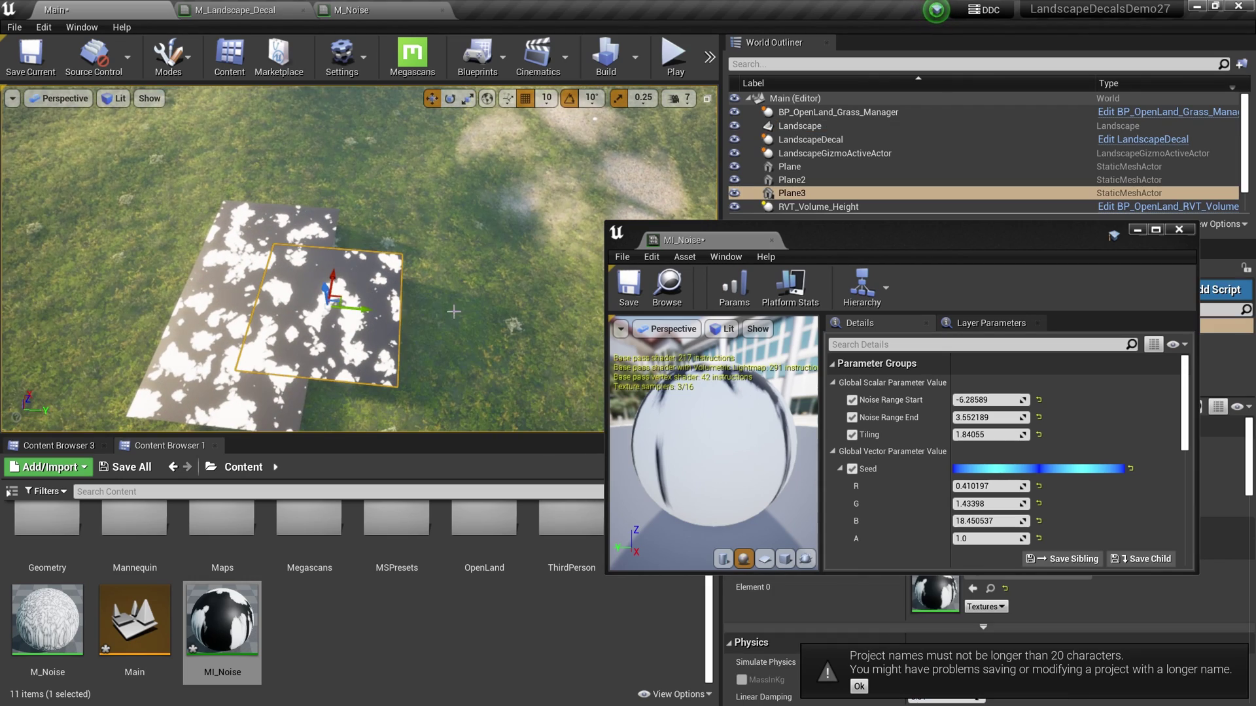
Step: Rotate the third plane out of the ground plane to check the noise projection on a tilted surface, and lay it flat again
{"action": "key", "text": "e"}
{"action": "left_click_drag", "start_coordinate": [382, 305], "coordinate": [372, 314]}
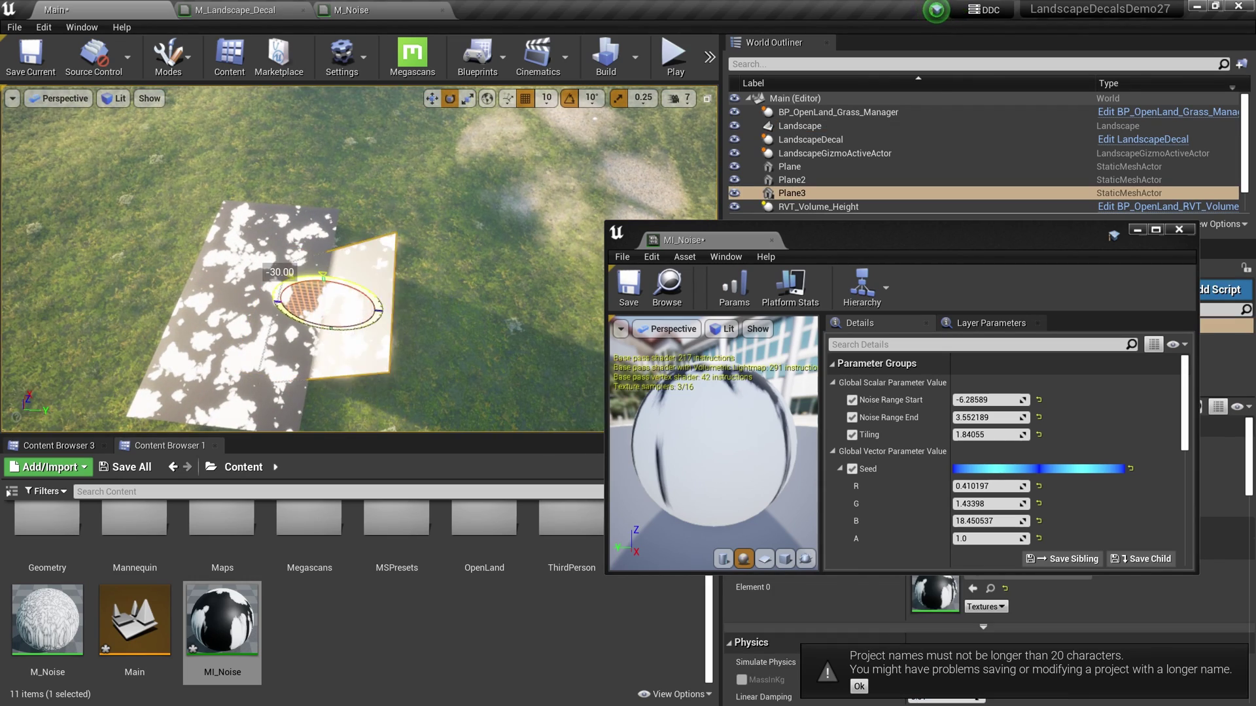
{"action": "right_click_drag", "start_coordinate": [396, 309], "coordinate": [278, 356]}
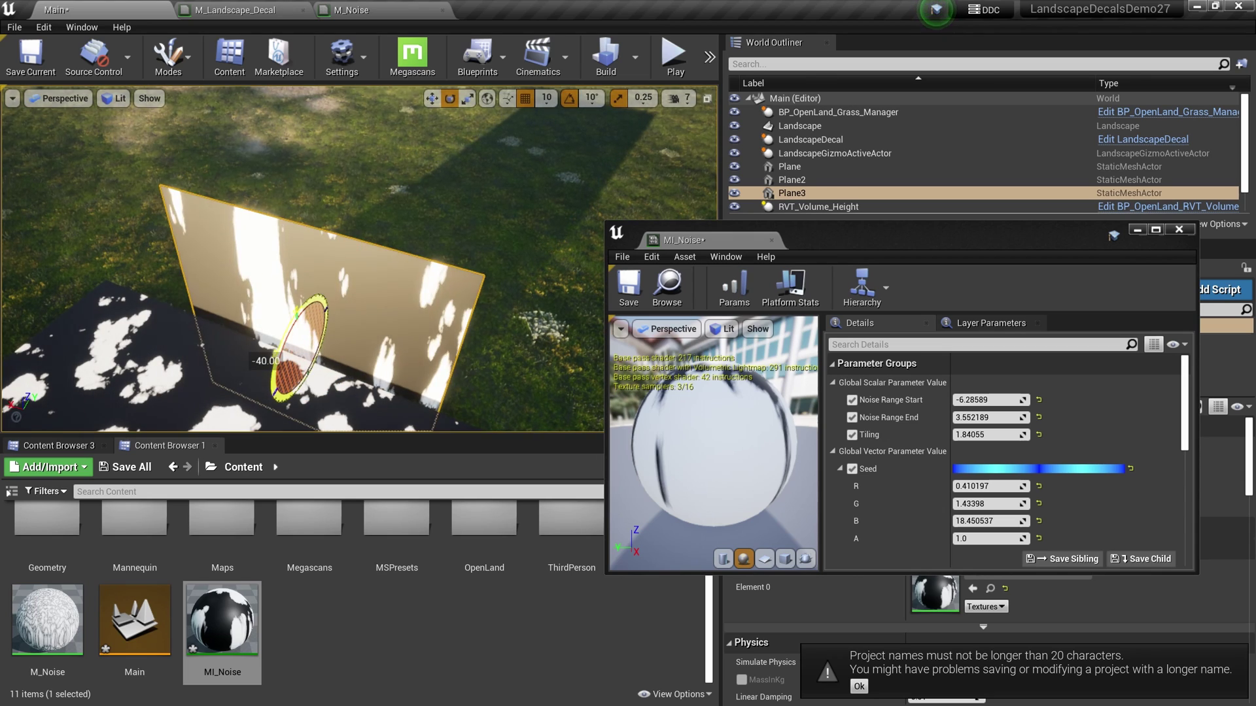
{"action": "mouse_move", "coordinate": [278, 354]}
{"action": "left_mouse_down"}
{"action": "mouse_move", "coordinate": [311, 294]}
{"action": "mouse_move", "coordinate": [262, 385]}
{"action": "mouse_move", "coordinate": [280, 330]}
{"action": "mouse_move", "coordinate": [266, 361]}
{"action": "left_mouse_up"}
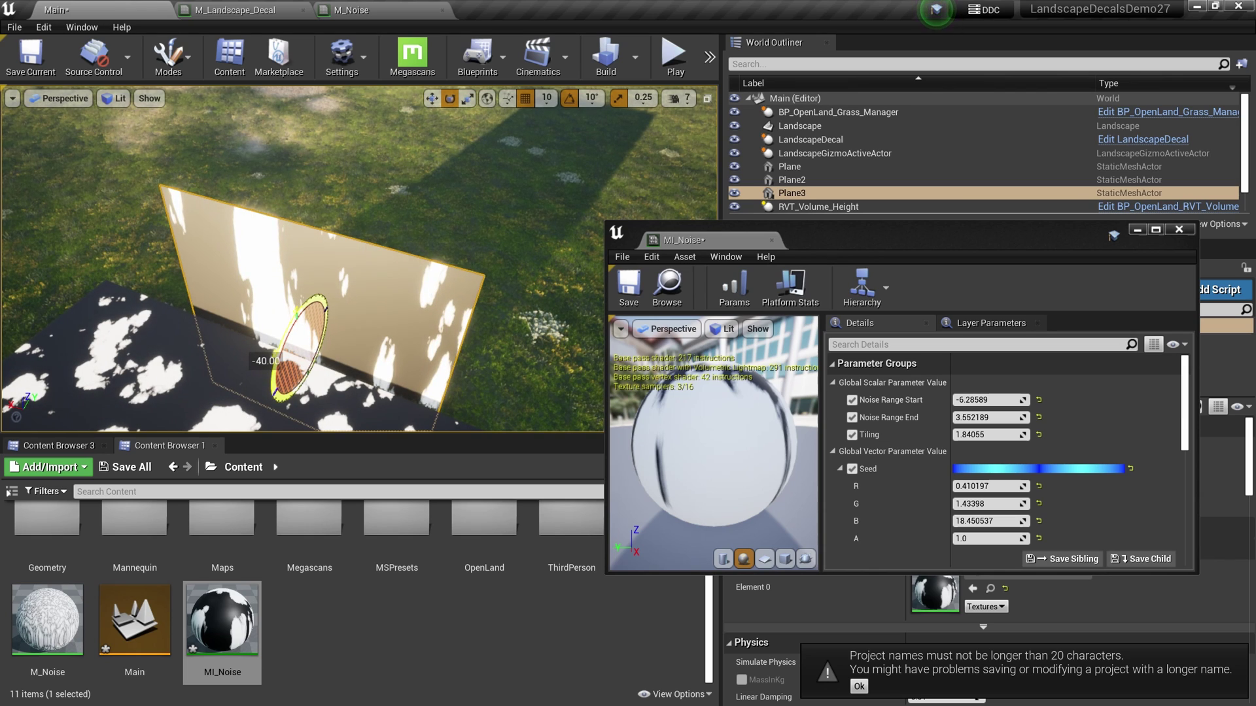
{"action": "left_click_drag", "start_coordinate": [266, 362], "coordinate": [321, 278]}
{"action": "right_click_drag", "start_coordinate": [321, 277], "coordinate": [392, 252]}
{"action": "right_click_drag", "start_coordinate": [275, 346], "coordinate": [307, 340]}
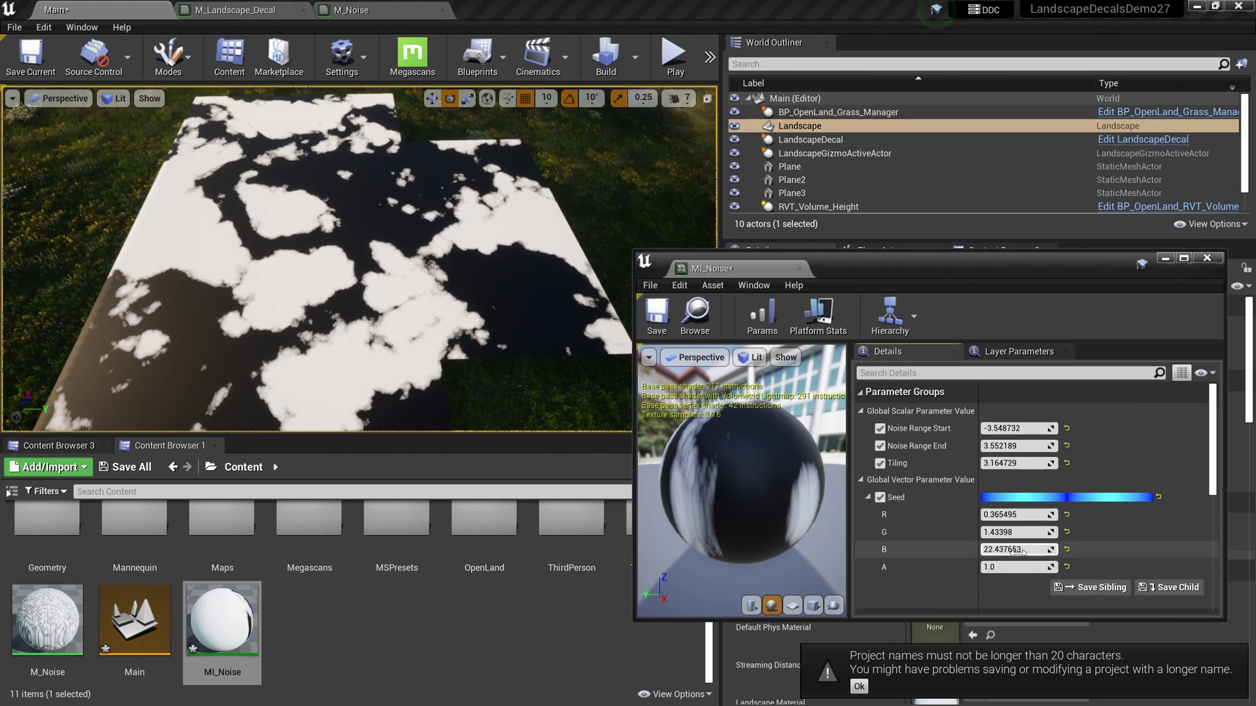